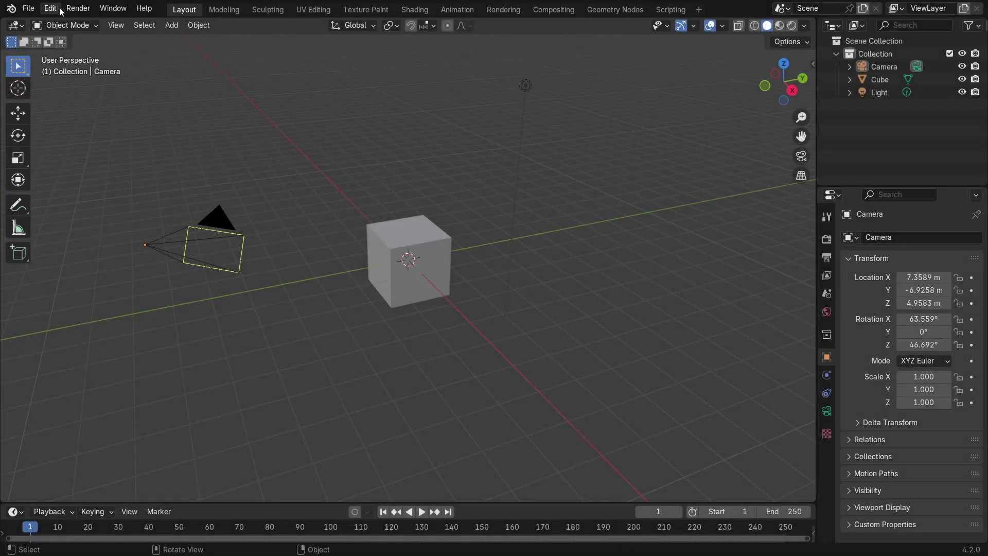
- Look through the Add-ons and Get Extensions sections of the preferences and close the window
left_click(60, 7)
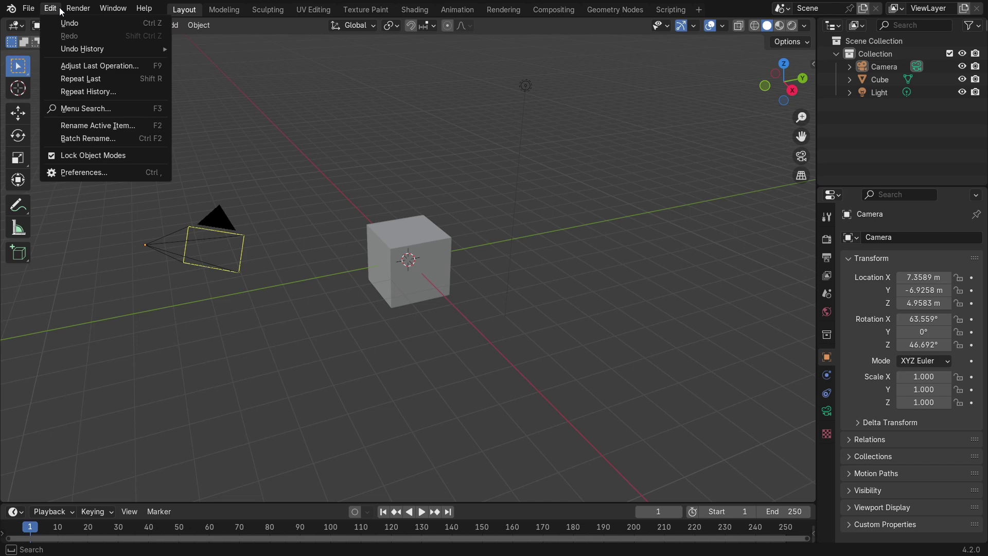
left_click(96, 175)
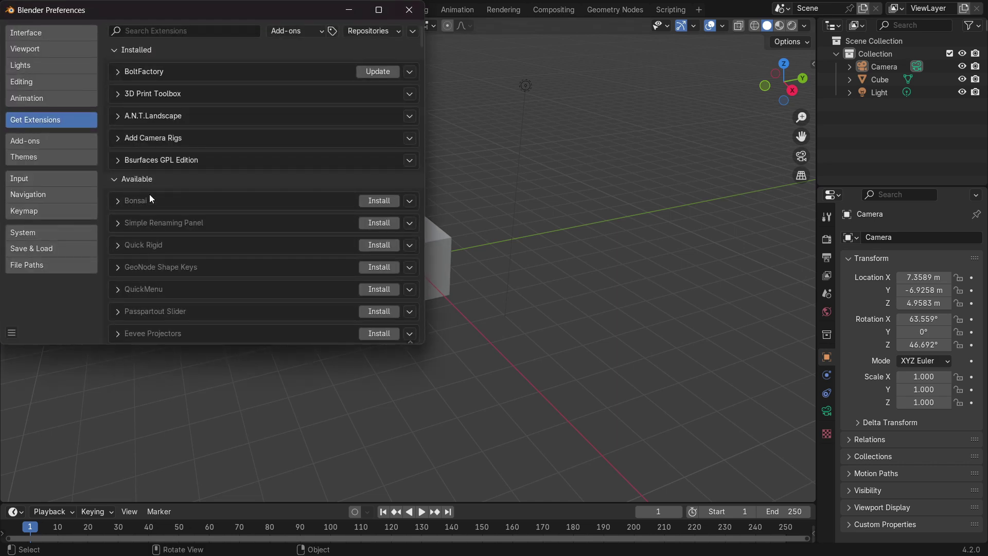
left_click(48, 135)
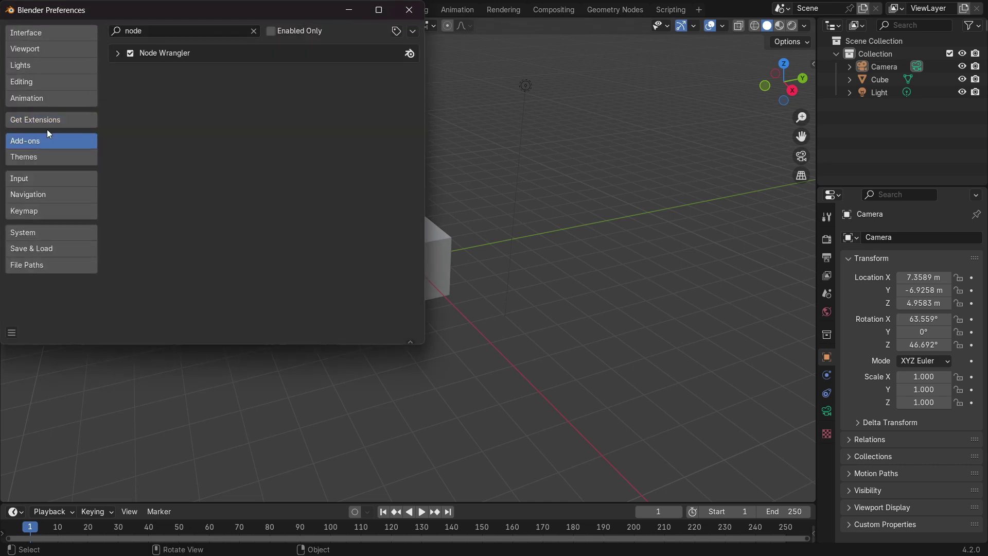
left_click(175, 31)
left_click(147, 73)
left_click(60, 116)
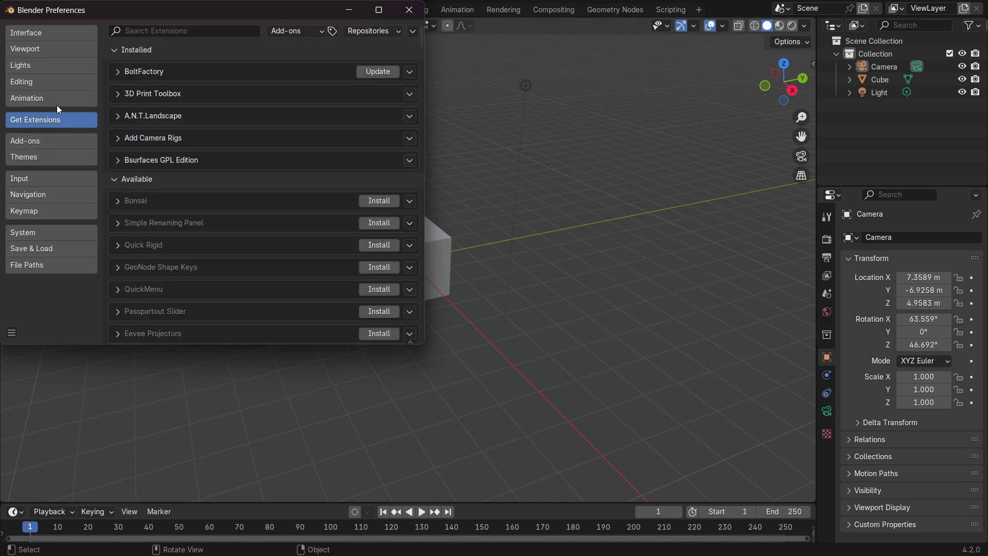
left_click(146, 34)
left_click(415, 14)
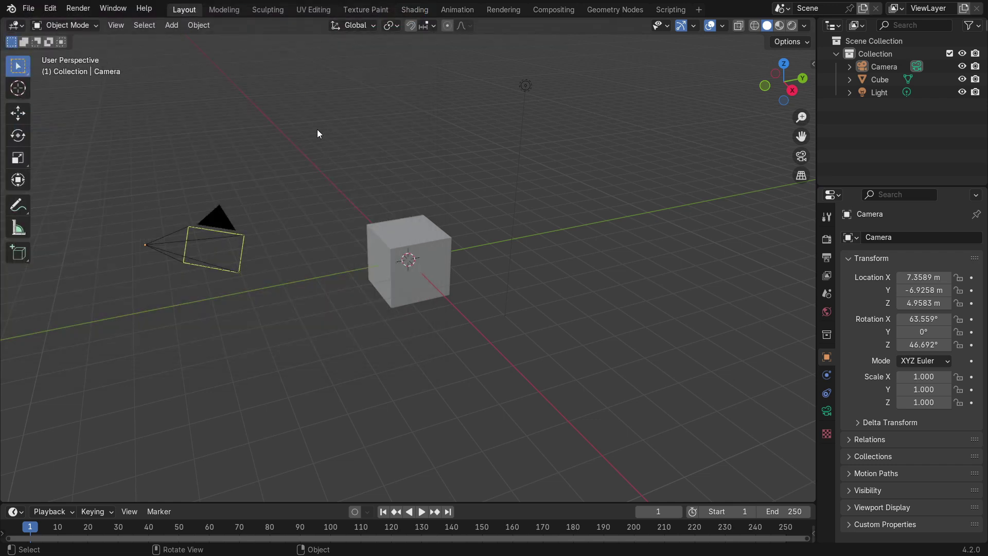
- Delete the default cube from the scene
middle_click_drag(350, 169, 533, 234)
left_click(440, 253)
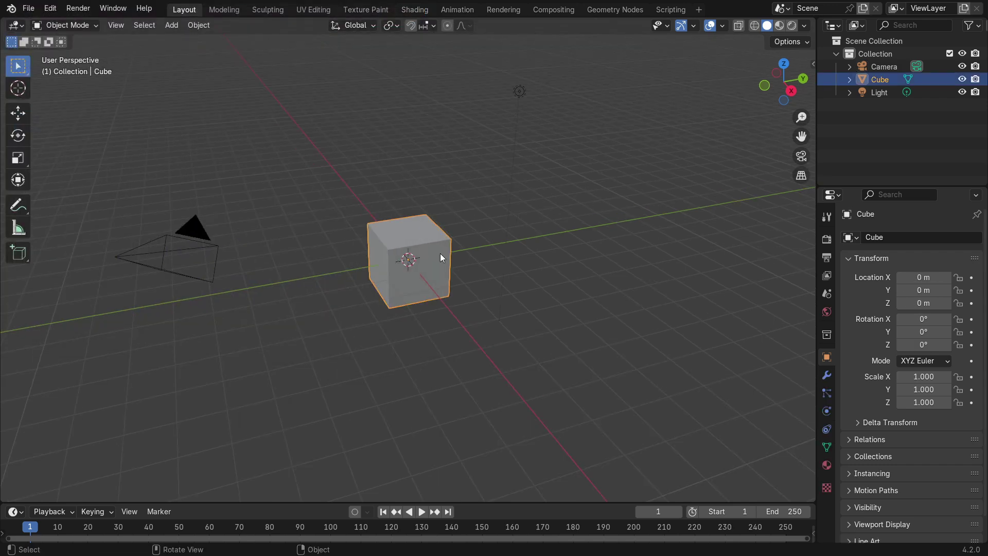
key("x")
left_click(446, 254)
- Add a cylinder mesh with 12 vertices at the world origin
left_click(172, 26)
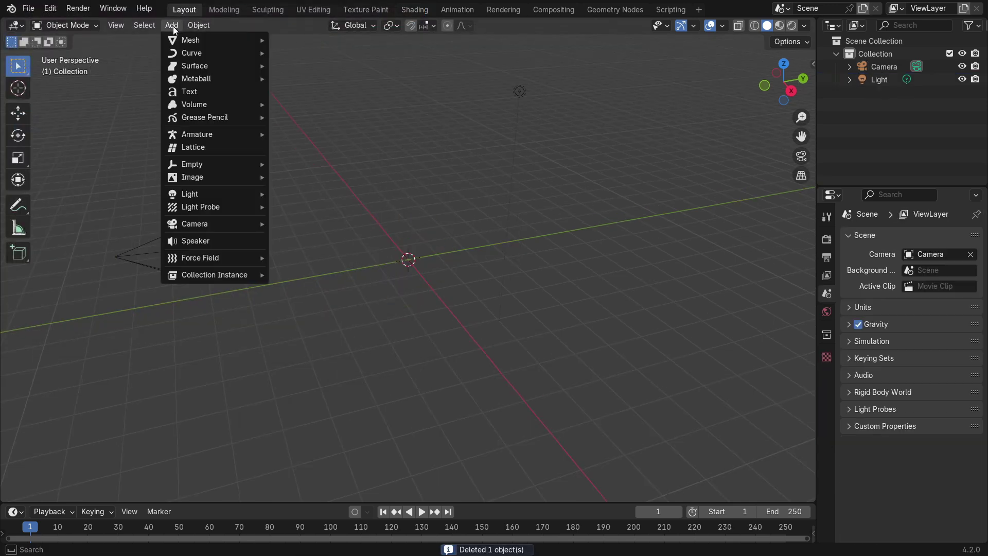
mouse_move(191, 41)
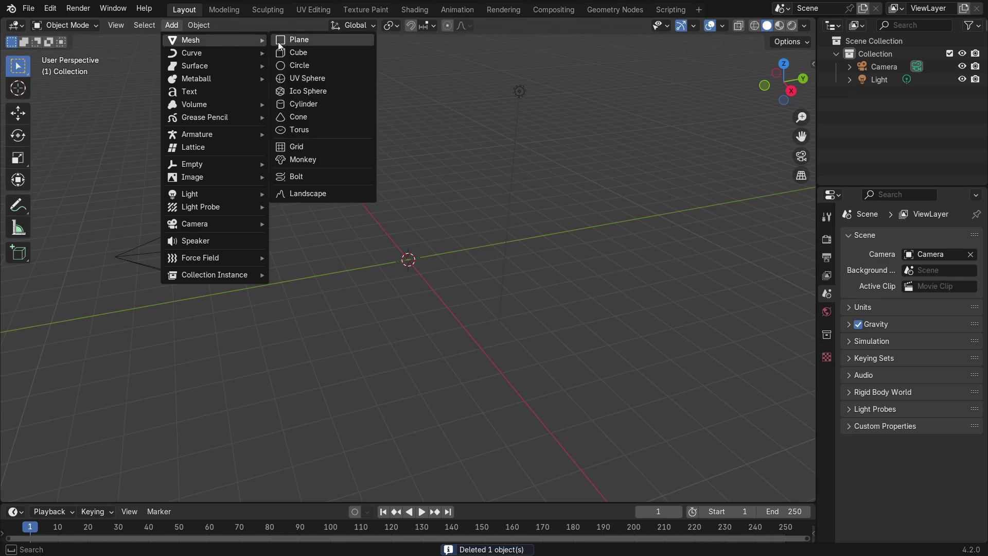
left_click(305, 103)
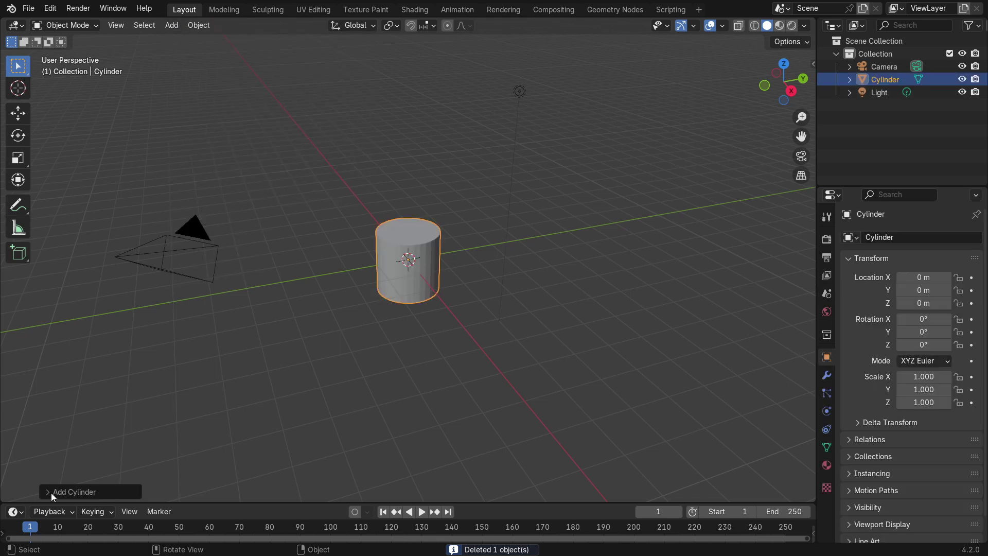
left_click(51, 493)
left_click(176, 340)
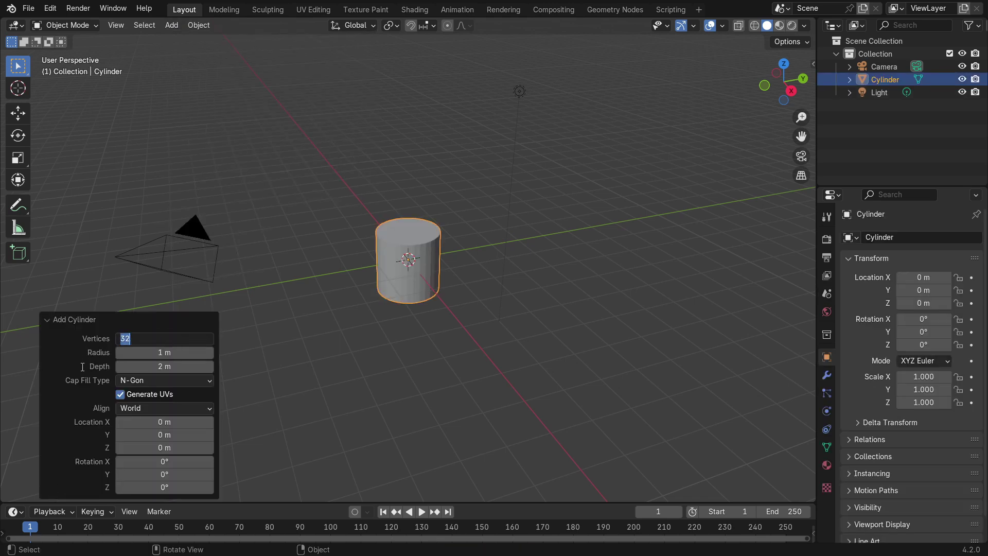
type("12")
key("Return")
middle_click_drag(433, 369, 453, 363)
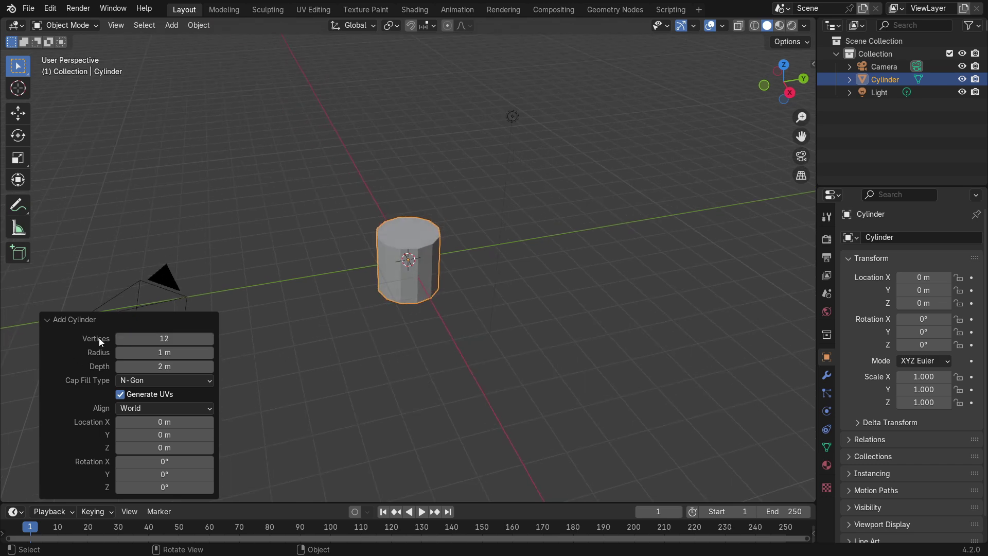
left_click(51, 318)
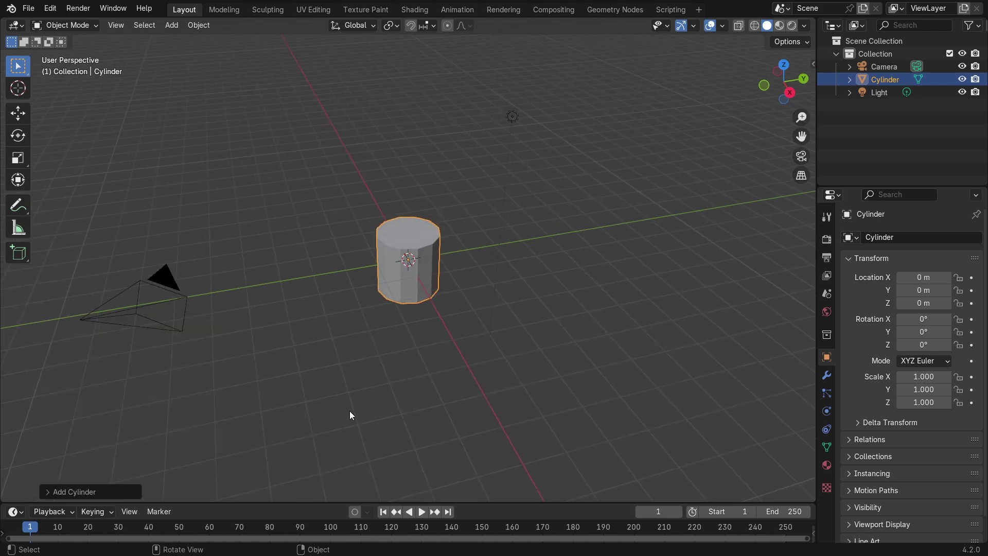
- Enter Edit Mode on the cylinder and add a second cylinder inside the same mesh
middle_click_drag(394, 338, 282, 129)
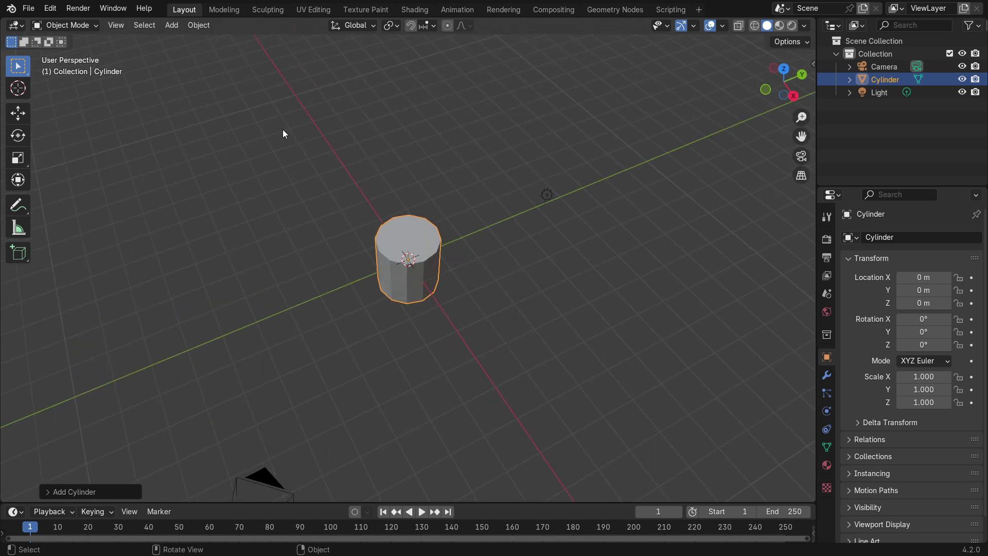
key("Tab")
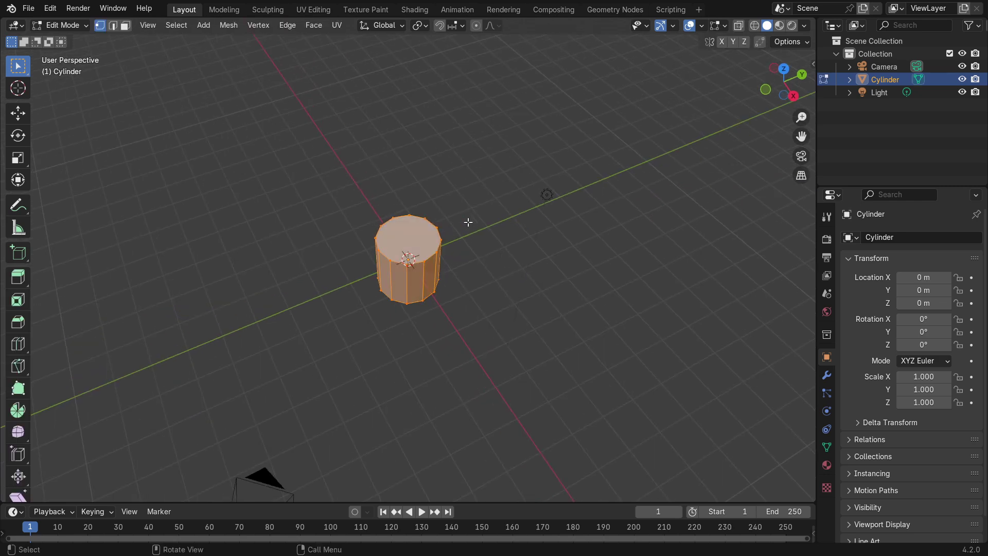
middle_click_drag(549, 229, 588, 261)
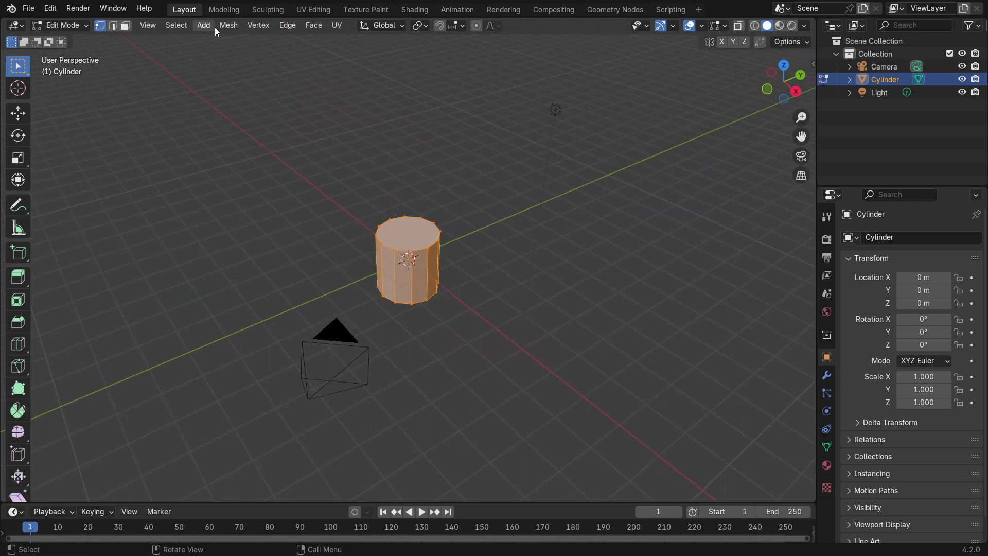
left_click(205, 26)
left_click(223, 105)
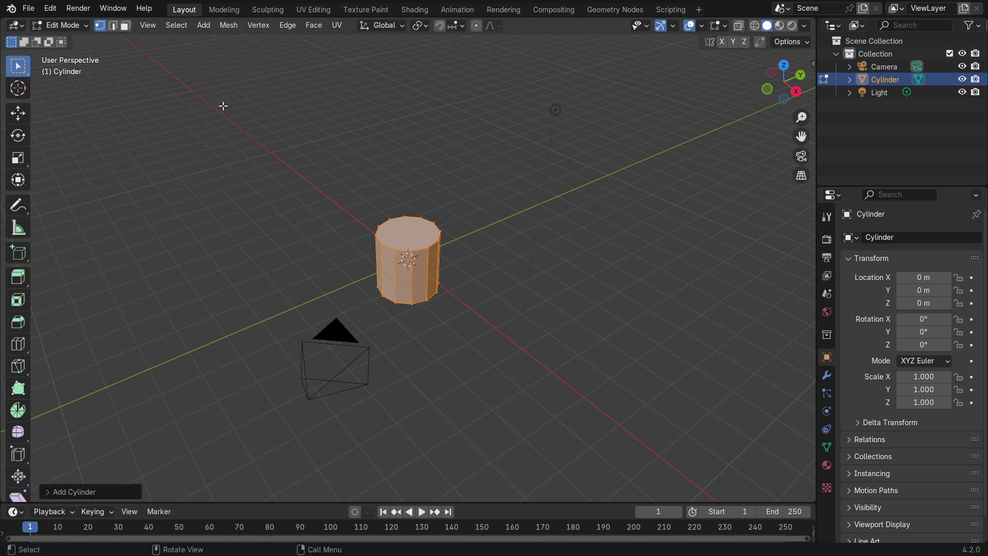
- Scale the second cylinder down in X and Y only so it sits as a narrower core inside the first
middle_click_drag(516, 236, 511, 263)
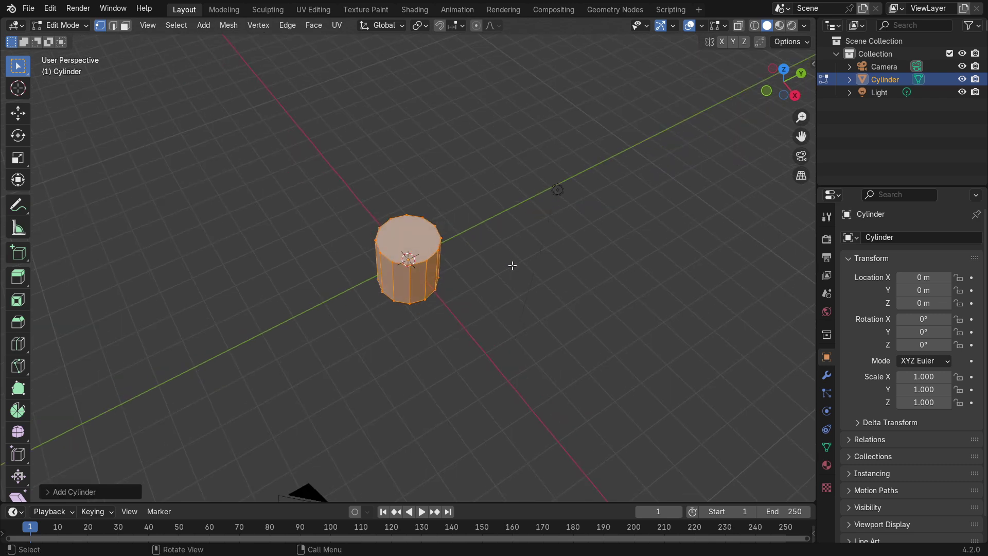
key("s")
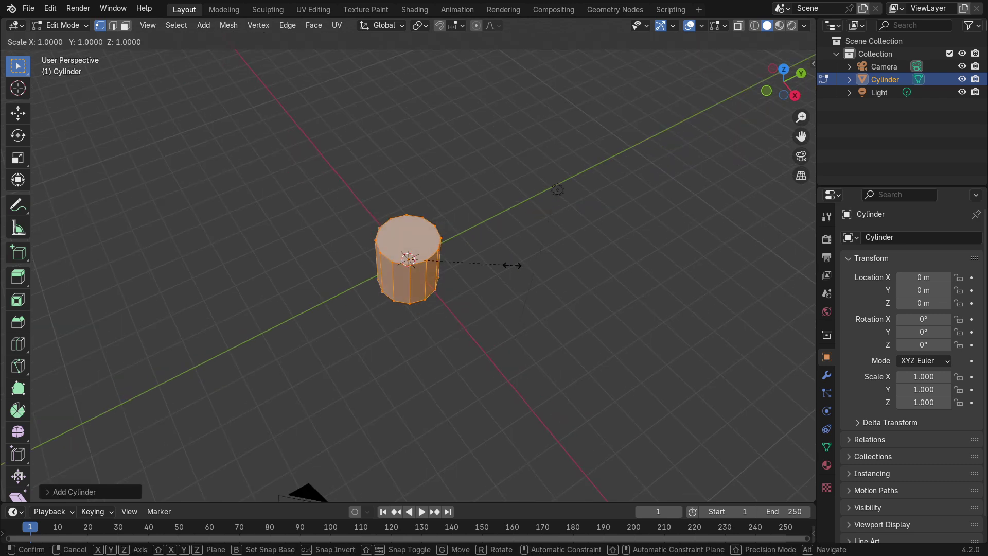
key("shift+z")
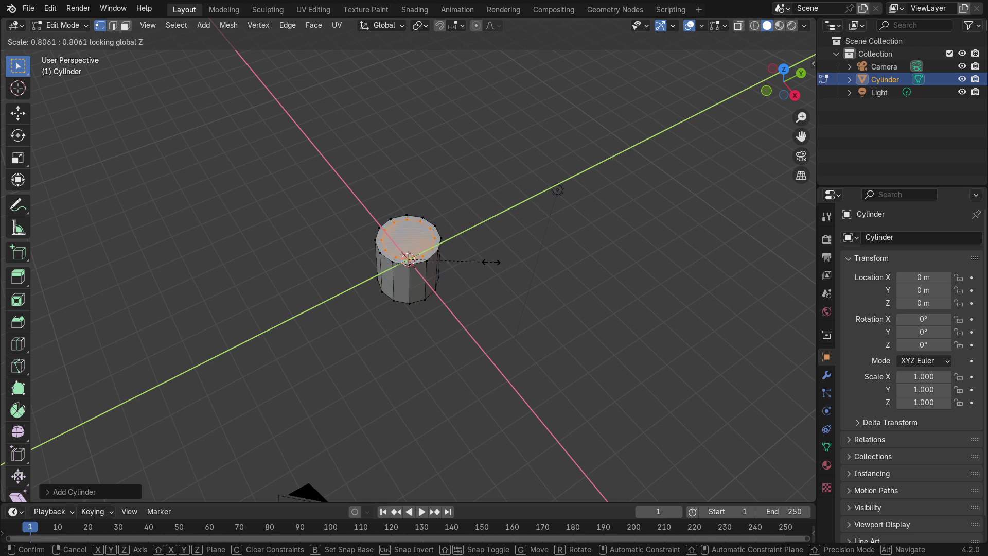
left_click(466, 261)
- In face selection, delete the top and bottom cap faces of the outer cylinder
scroll(467, 277, "up", 5)
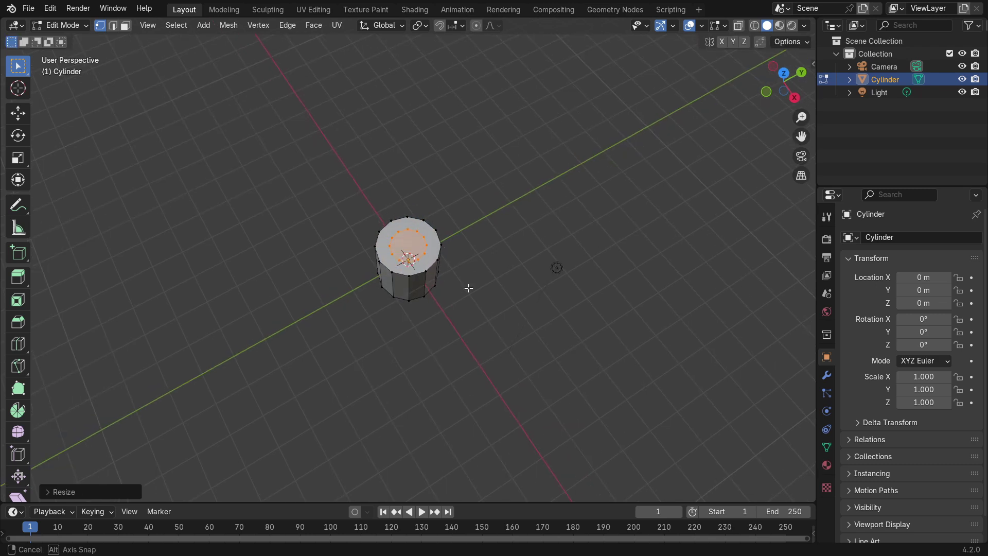
left_click(125, 27)
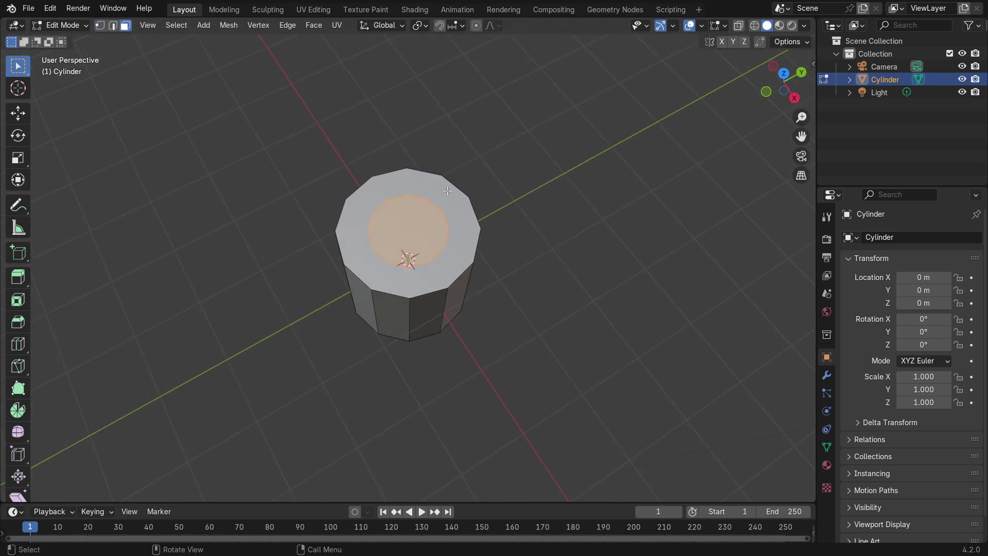
left_click(459, 221)
middle_click_drag(588, 423, 554, 180)
left_click(462, 261, "shift")
middle_click_drag(490, 126, 535, 244)
key("x")
left_click(508, 304)
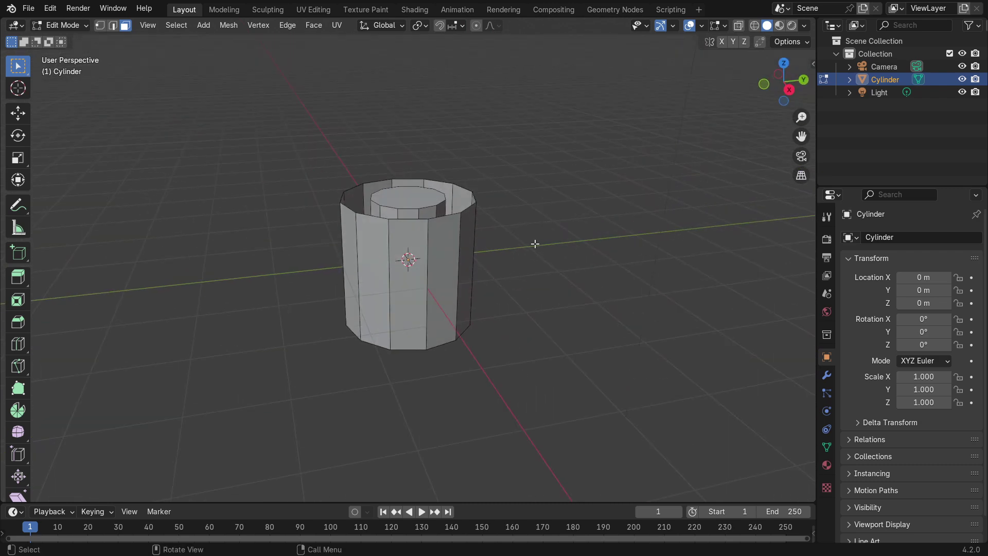
- Select the whole mesh and stretch it along the Z axis by a factor of about 19
middle_click_drag(526, 312, 425, 256)
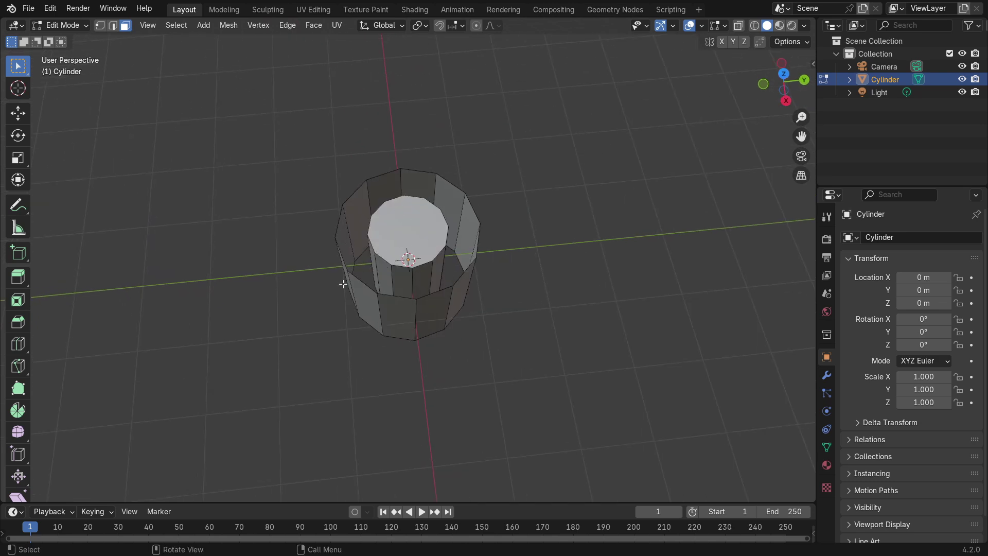
middle_click_drag(343, 284, 449, 284)
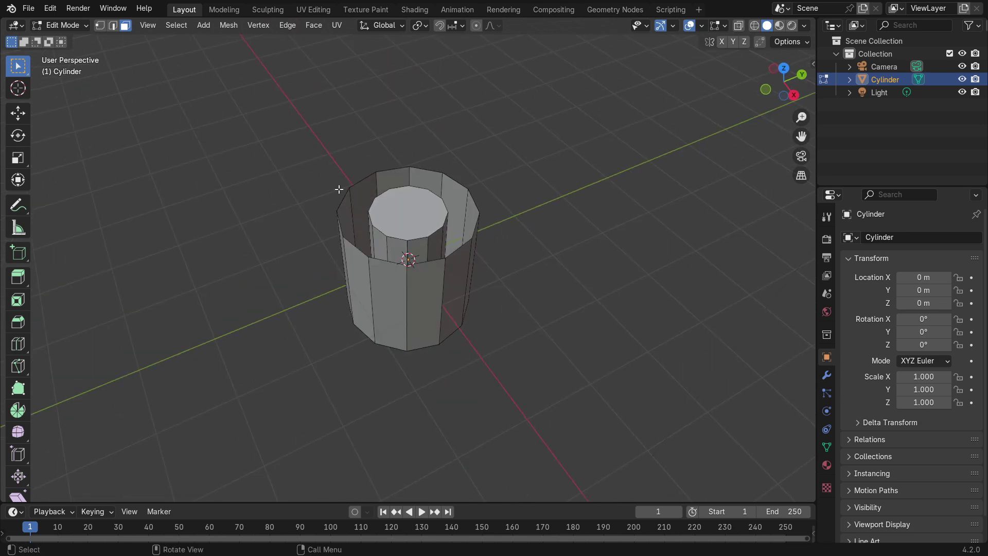
middle_click_drag(483, 456, 537, 271)
key("a")
scroll(526, 281, "down", 4)
key("s")
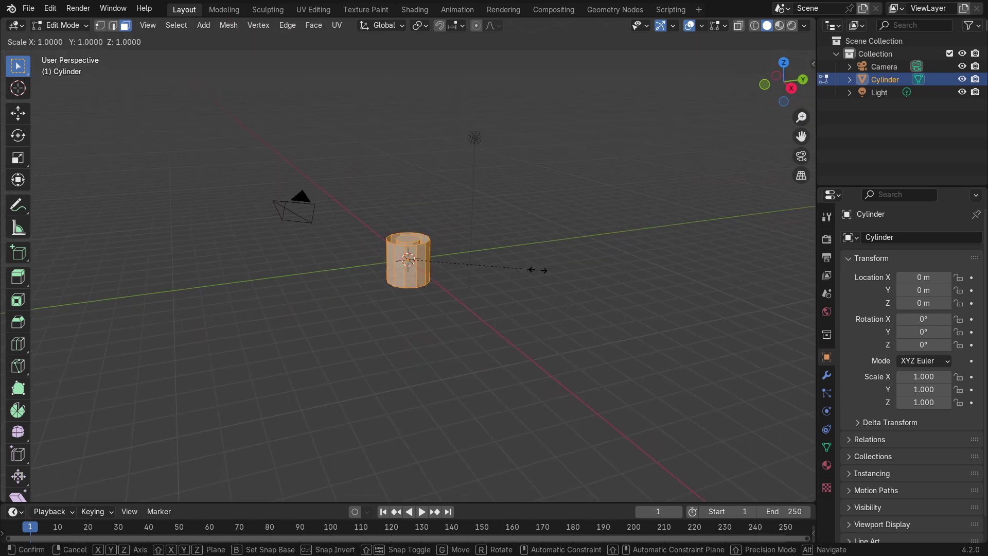
key("z")
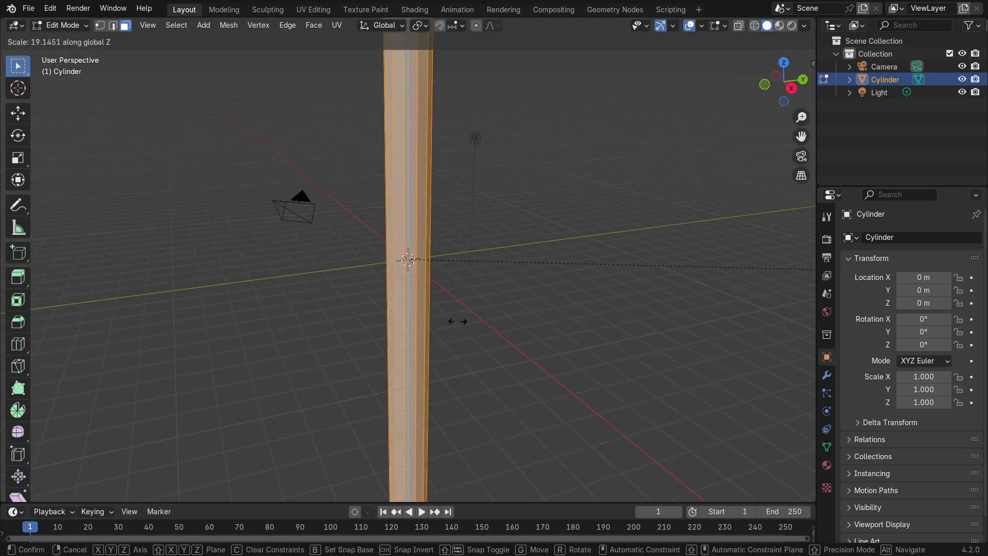
left_click(402, 319)
- Scale the whole stretched mesh down in X and Y only to make a thin pole
middle_click_drag(401, 319, 662, 309)
key("s")
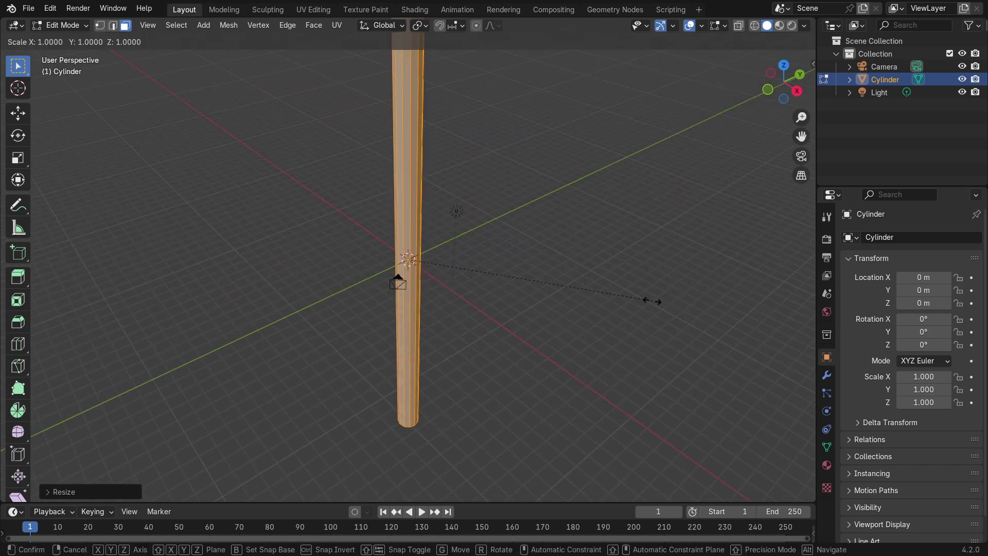
key("shift+z")
left_click(562, 280)
mouse_move(562, 280)
middle_mouse_down()
mouse_move(527, 333)
mouse_move(597, 247)
mouse_move(538, 247)
mouse_move(556, 242)
mouse_move(557, 287)
middle_mouse_up()
- Add three evenly spaced loop cuts across the pole without sliding them
middle_click_drag(492, 313, 455, 307)
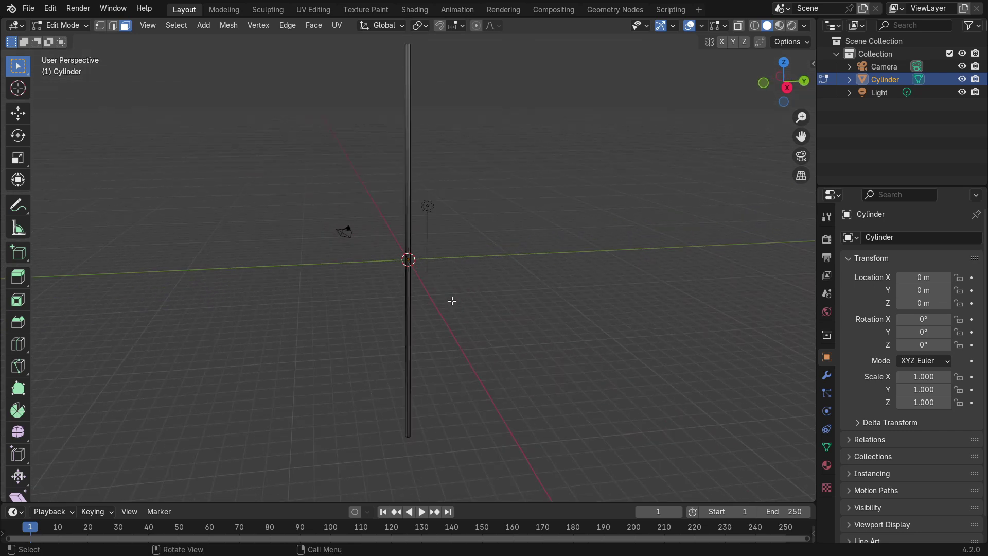
key("ctrl+r")
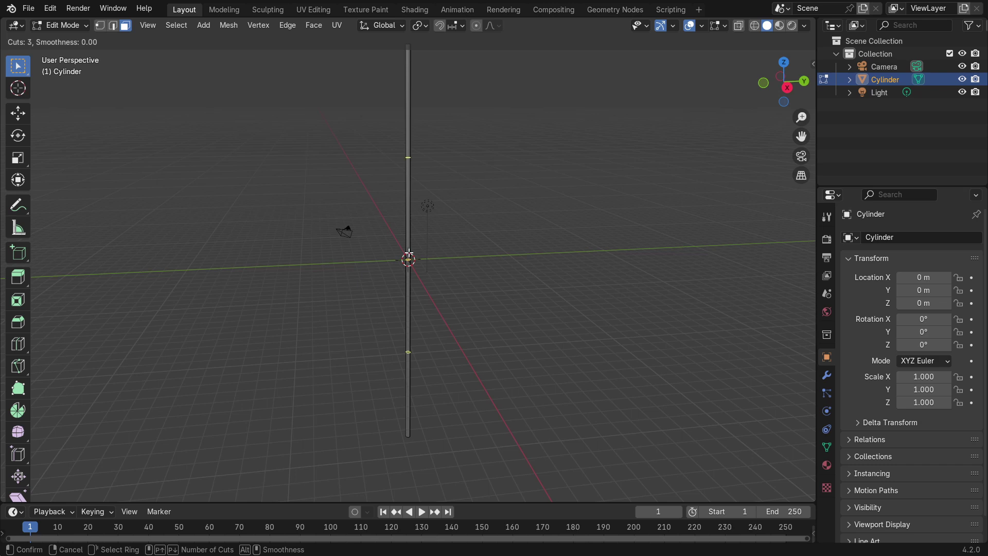
left_click(409, 256)
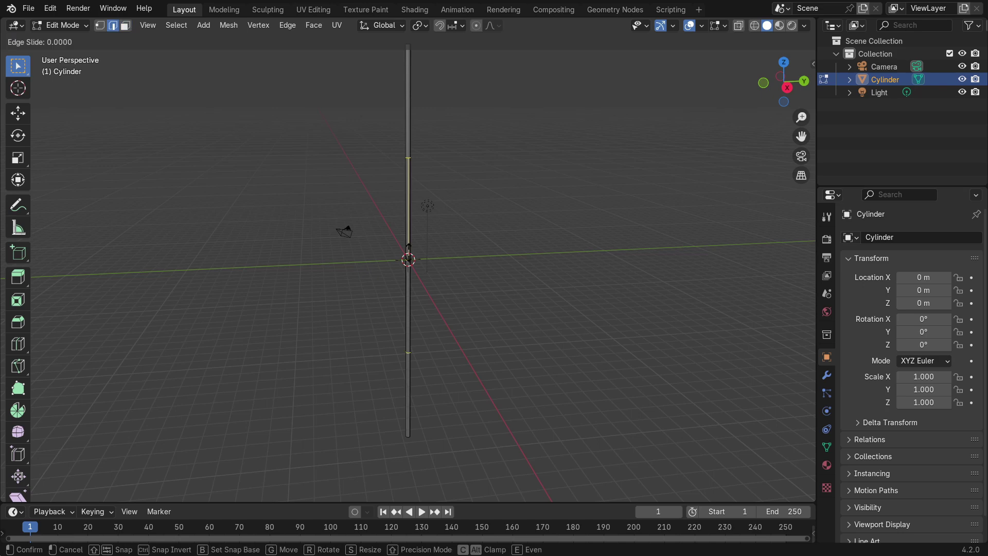
left_click(408, 256)
- Select the upper and lower of the three edge loops on the pole and scale them outward in X and Y only
middle_click_drag(451, 326, 396, 247)
left_click(403, 385, "alt")
left_click(404, 380, "alt")
scroll(407, 204, "up", 8)
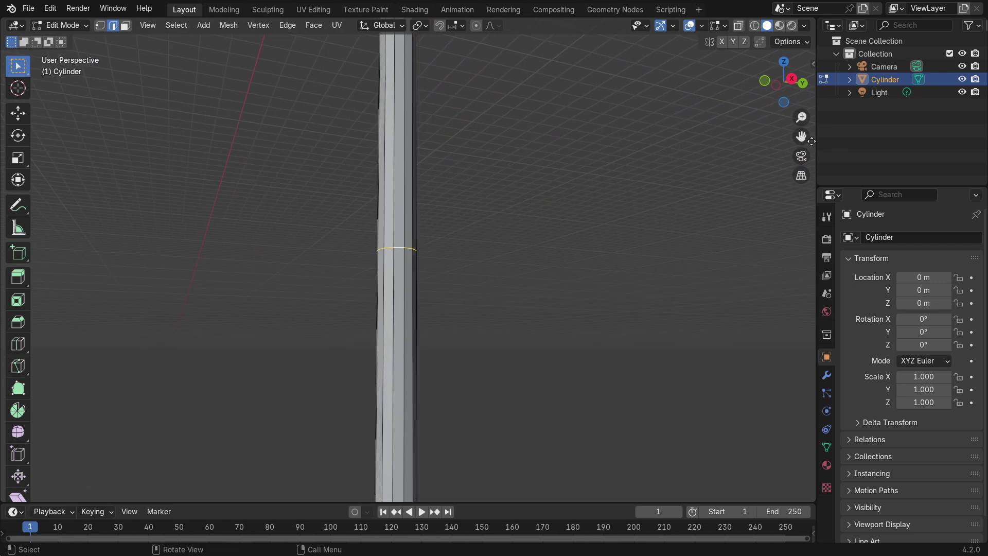
middle_click_drag(397, 248, 435, 252)
left_click_drag(802, 136, 798, 295)
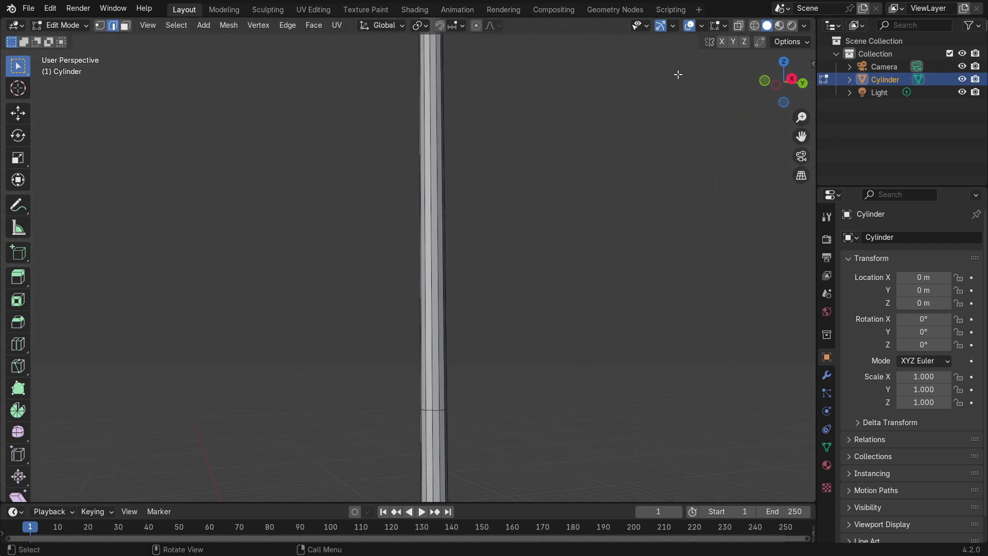
scroll(664, 80, "down", 7)
scroll(624, 97, "up", 5)
left_click_drag(801, 137, 786, 14)
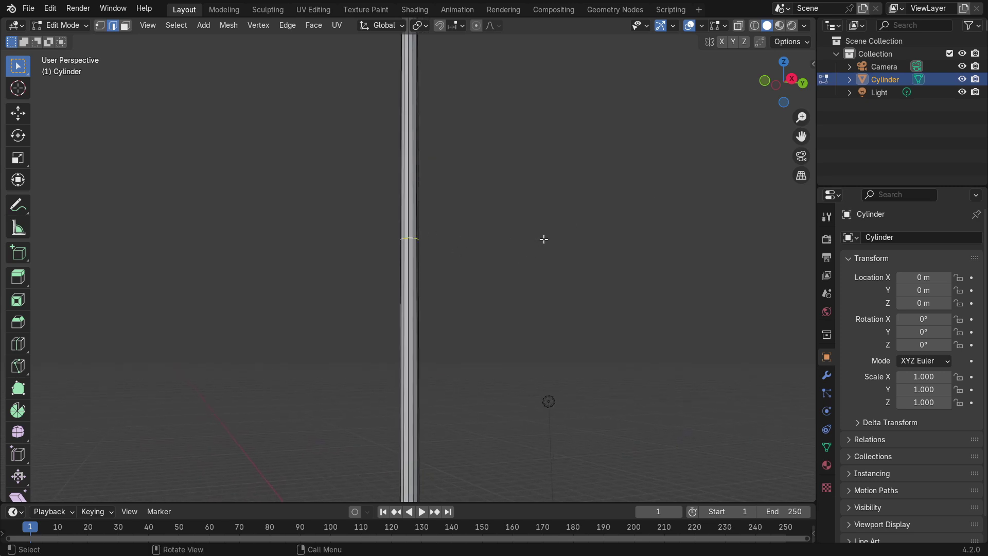
key("s")
key("shift+z")
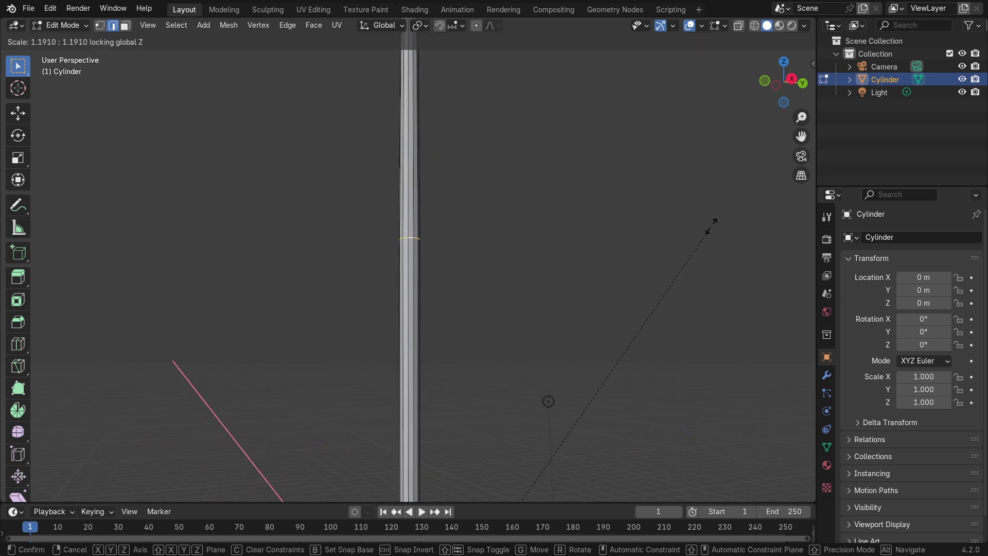
left_click(803, 202)
left_click_drag(801, 137, 805, 21)
scroll(672, 267, "down", 7)
middle_click_drag(672, 267, 590, 306)
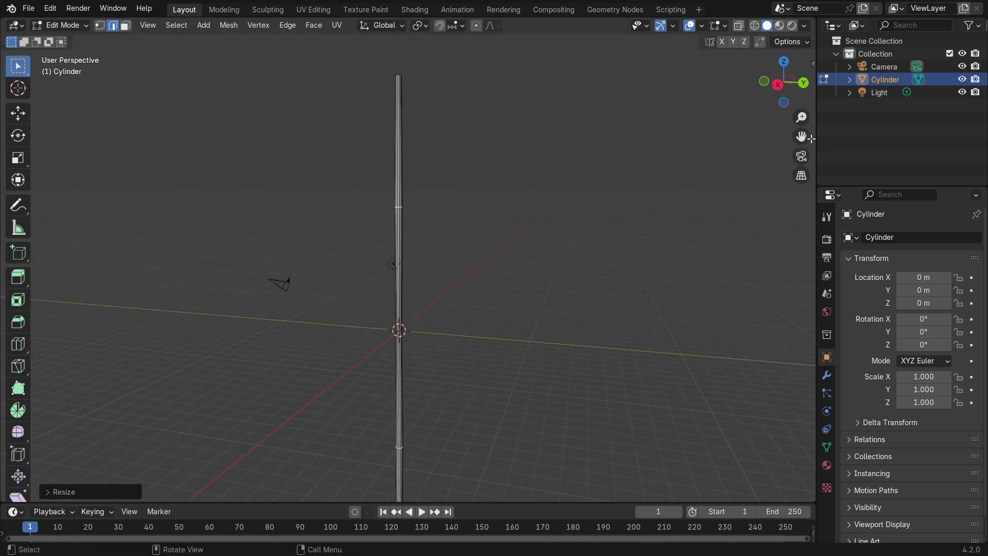
- Deselect the edge loops and split the viewport into two side-by-side areas, turning one into a Shader Editor without its sidebar
left_click_drag(804, 138, 852, 81)
middle_click_drag(499, 303, 85, 462)
left_click(532, 345)
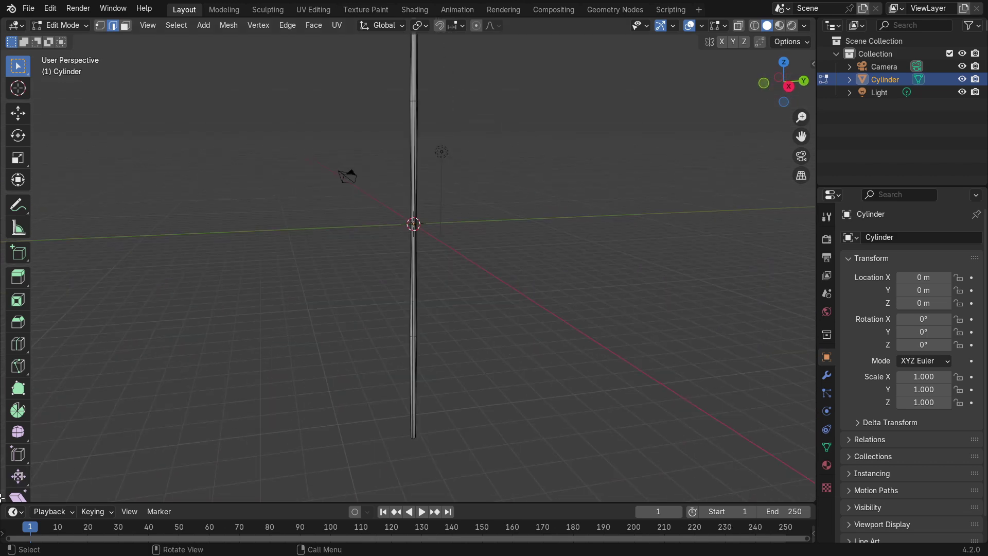
left_click_drag(2, 497, 419, 480)
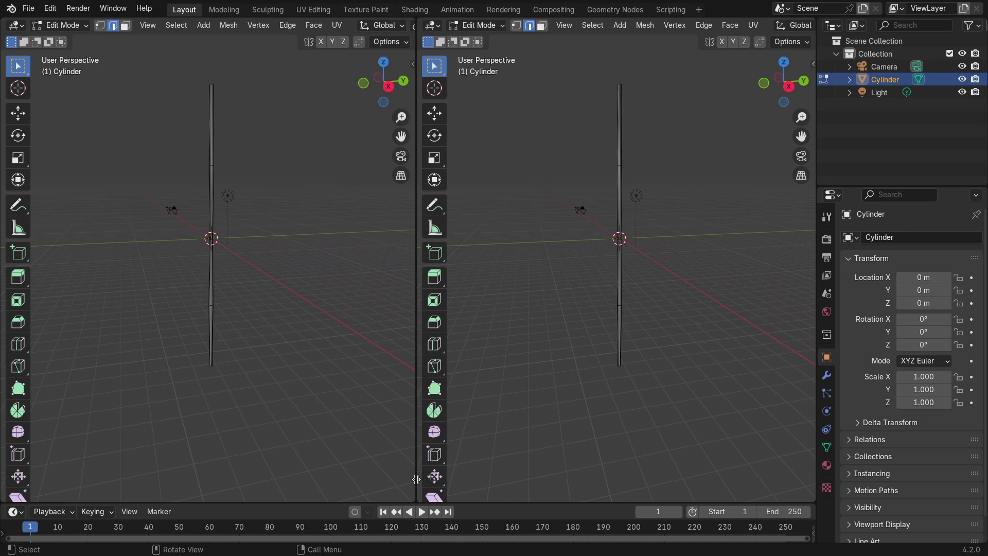
left_click(17, 26)
left_click(49, 142)
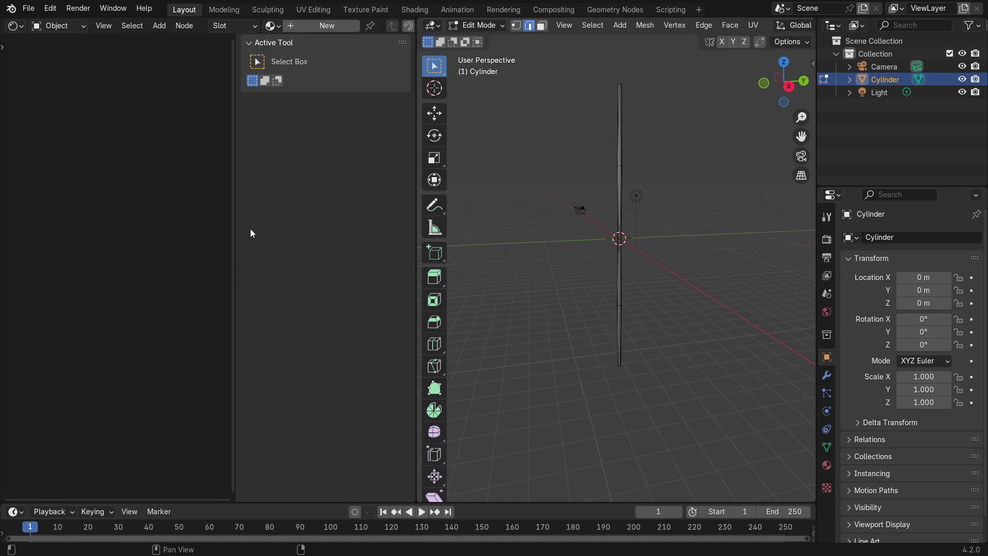
key("n")
- Create a new node-based material for the pole
left_click(314, 27)
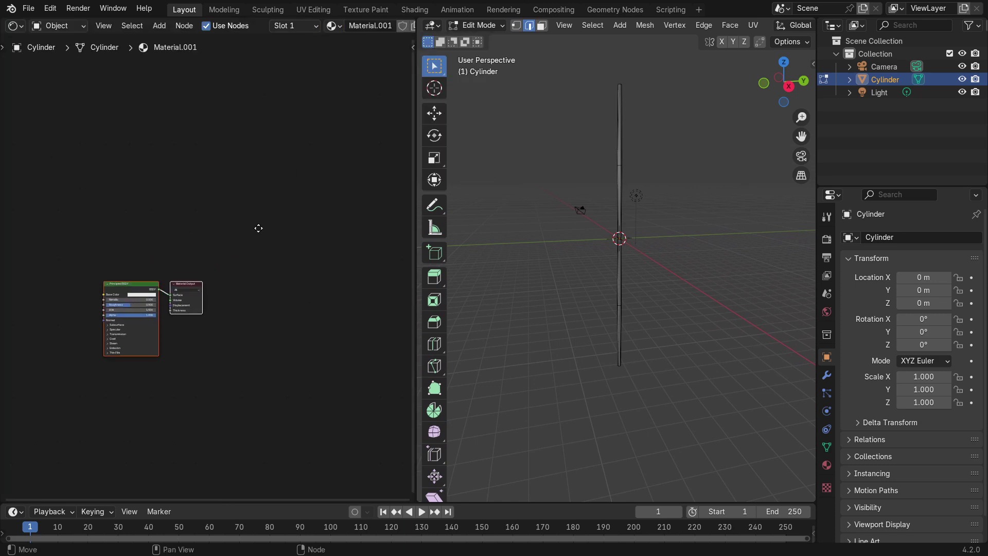
left_click_drag(177, 324, 232, 296)
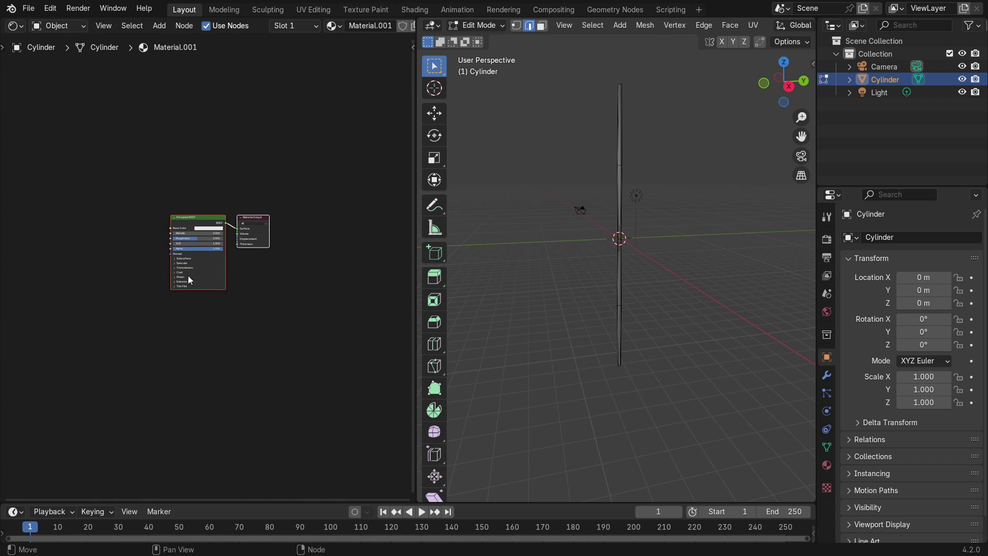
scroll(309, 317, "up", 3)
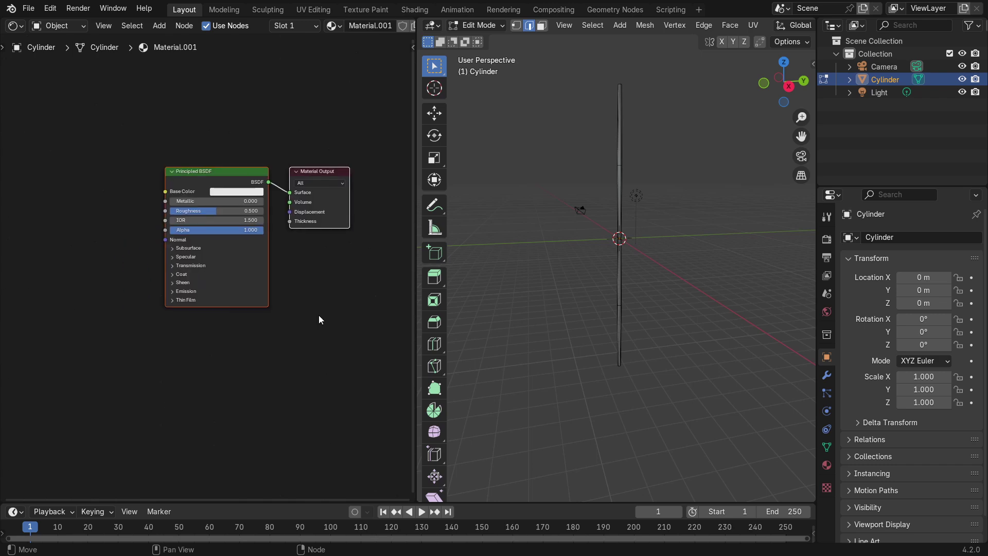
key("shift+a")
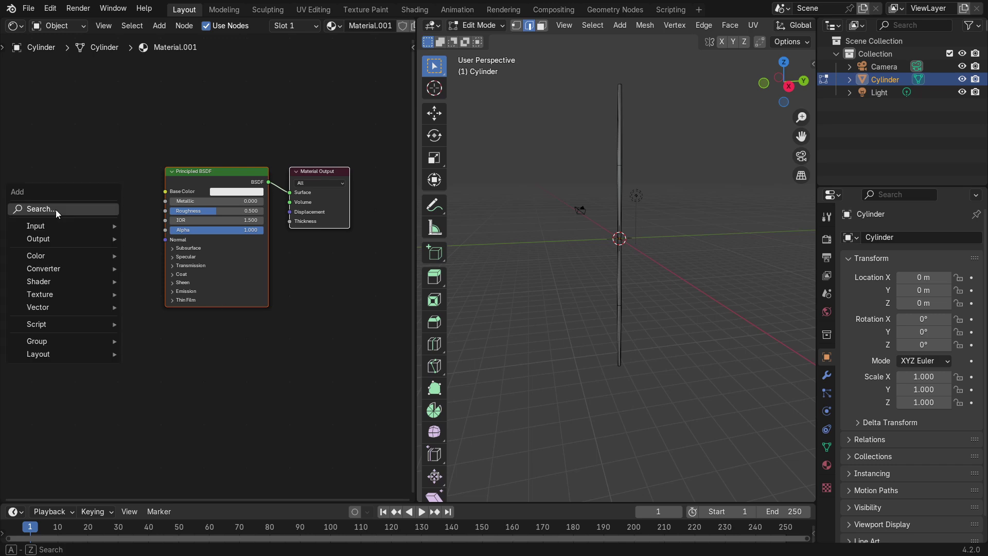
left_click(56, 210)
type("wavel")
key("Return")
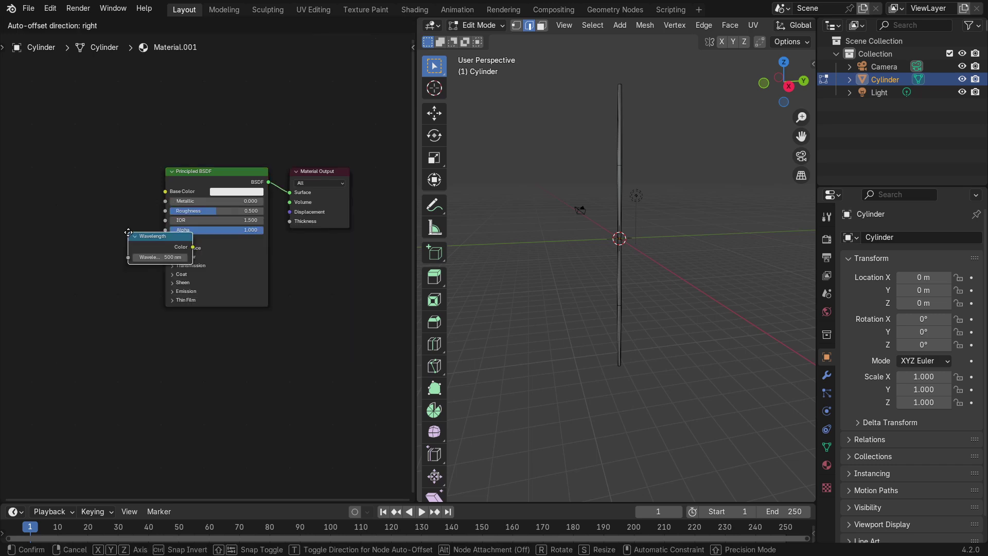
left_click(120, 227)
key("Delete")
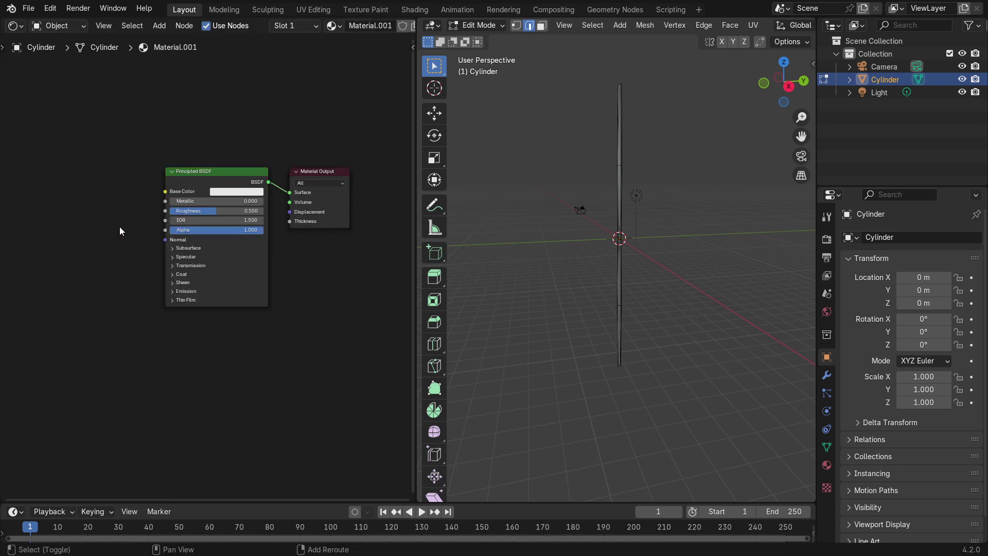
- Add a Wave Texture node to the material and place it well ahead of the Principled BSDF
key("shift+a")
left_click(119, 226)
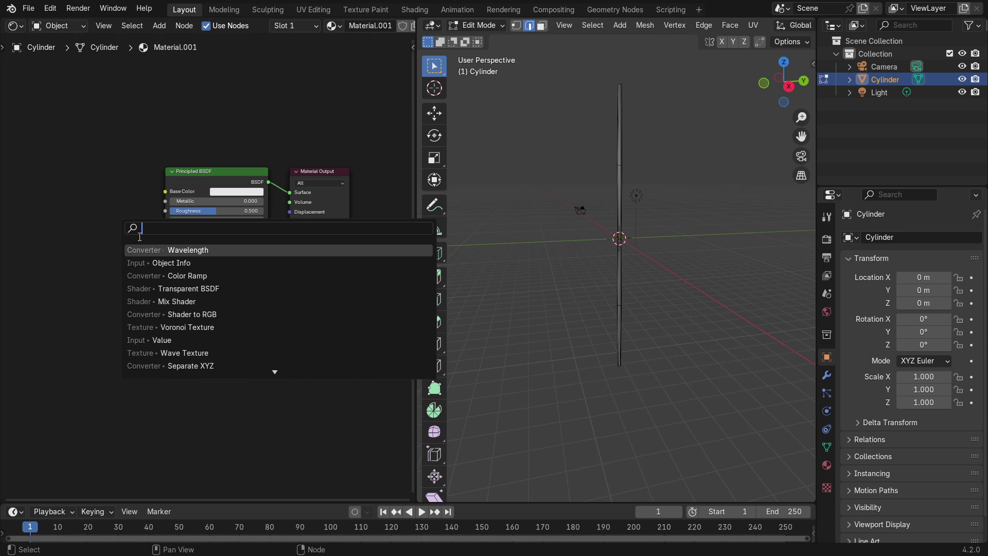
type("wave")
left_click(155, 263)
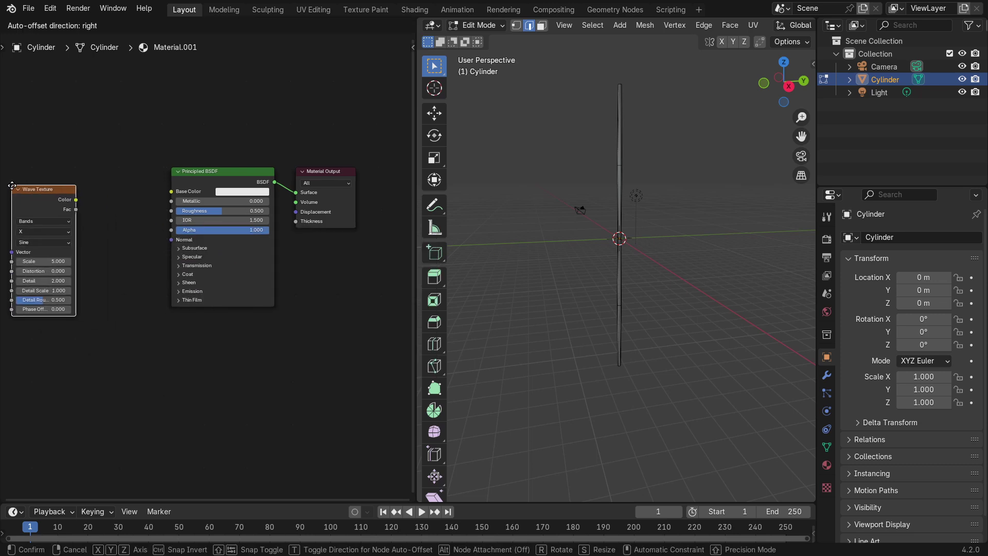
left_click(12, 186)
- Add a Color Ramp node after the Wave Texture and connect the texture's Fac output to the ramp's Fac input
middle_click_drag(184, 264, 344, 233)
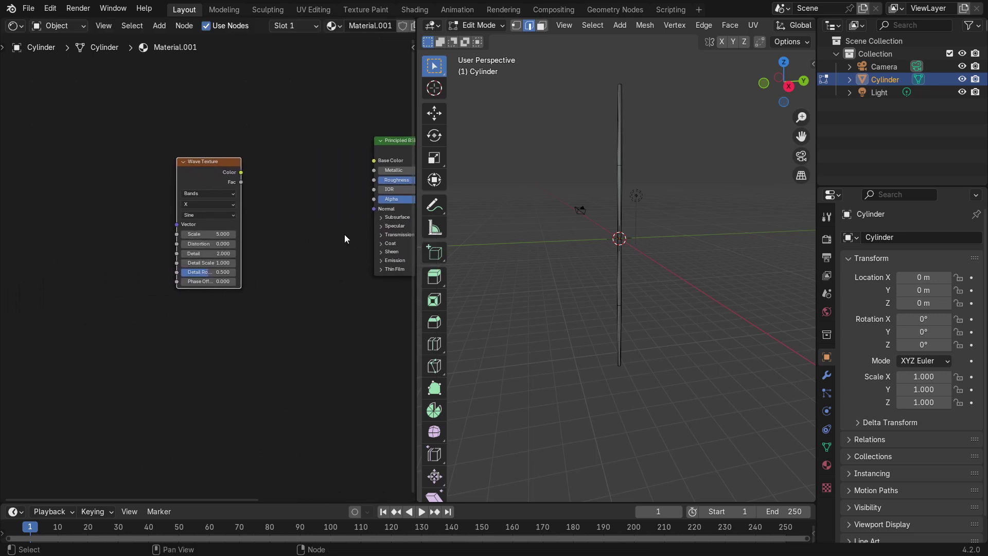
key("shift+a")
left_click(315, 228)
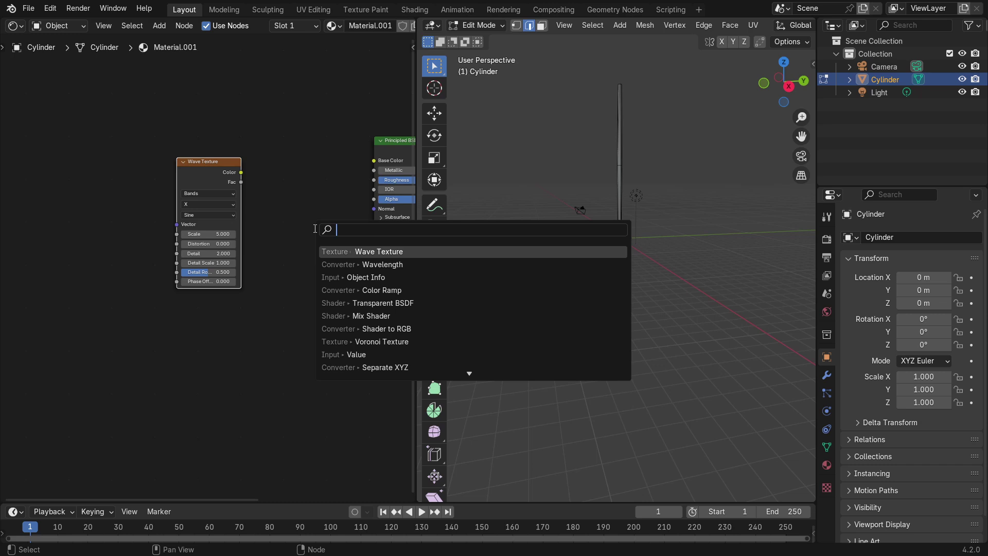
type("ca")
key("BackSpace")
type("o")
left_click(389, 264)
left_click(254, 142)
left_click_drag(241, 182, 255, 224)
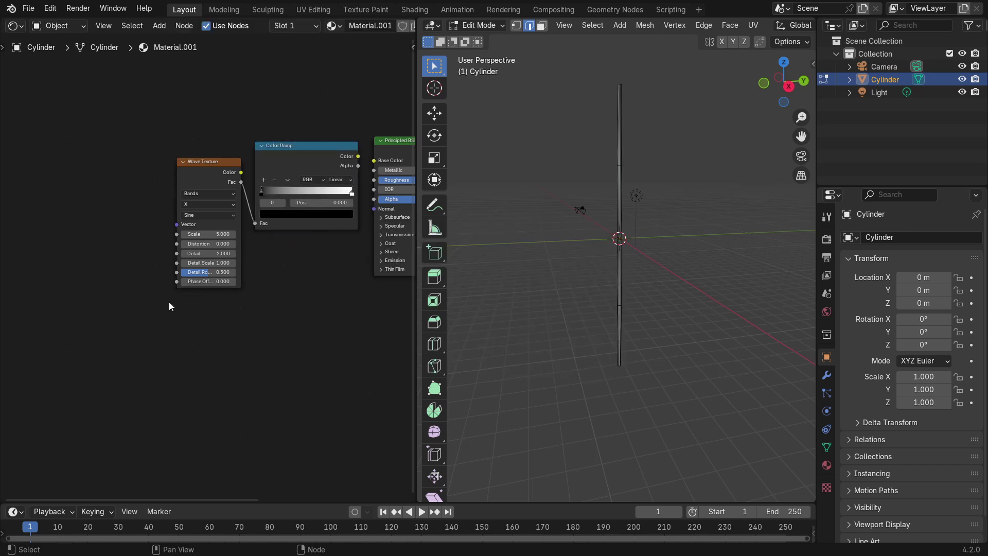
- Add linked Texture Coordinate and Mapping nodes to the Wave Texture with the Node Wrangler texture setup
left_click(213, 181)
key("ctrl+t")
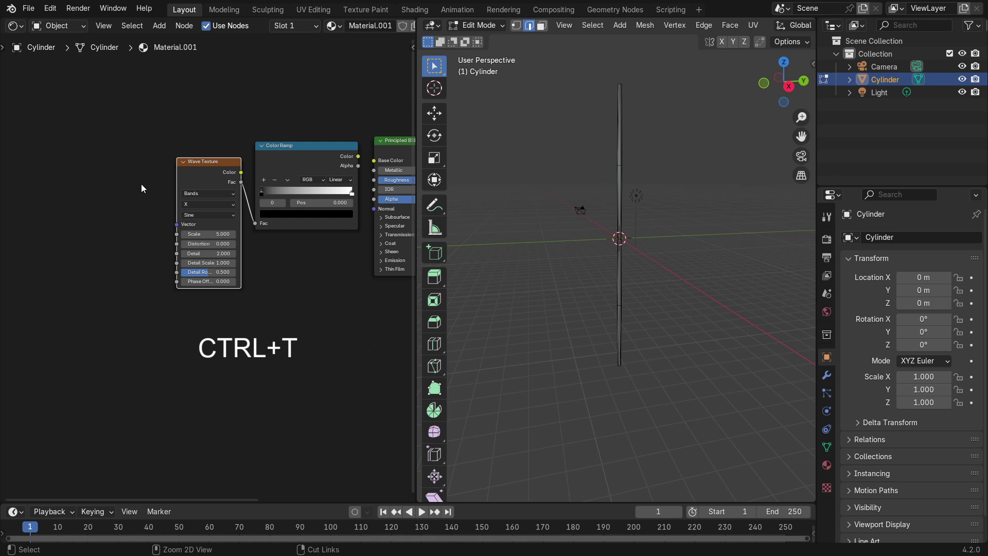
middle_click_drag(119, 195, 226, 127)
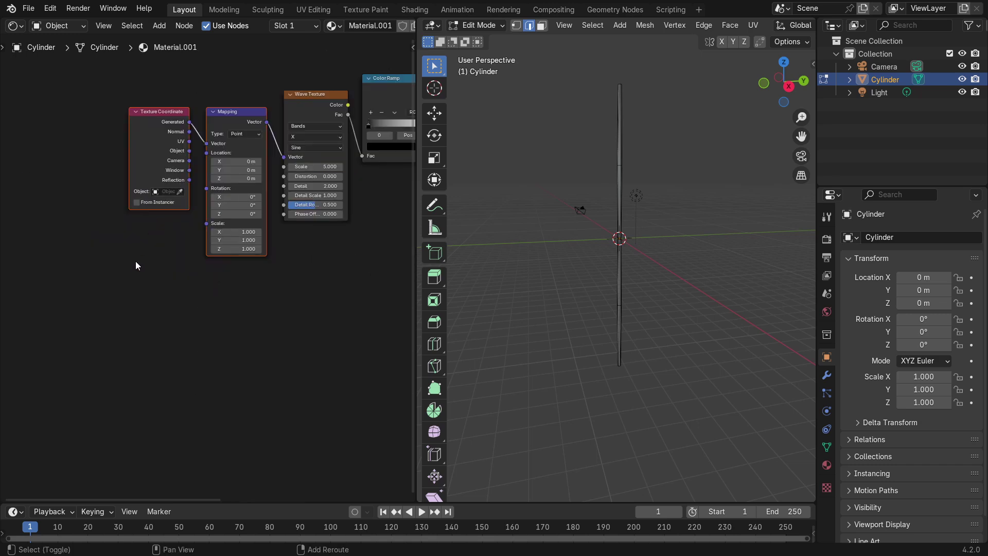
- Add a Value node set to 1 and connect it to the Mapping node's Scale input
key("shift+a")
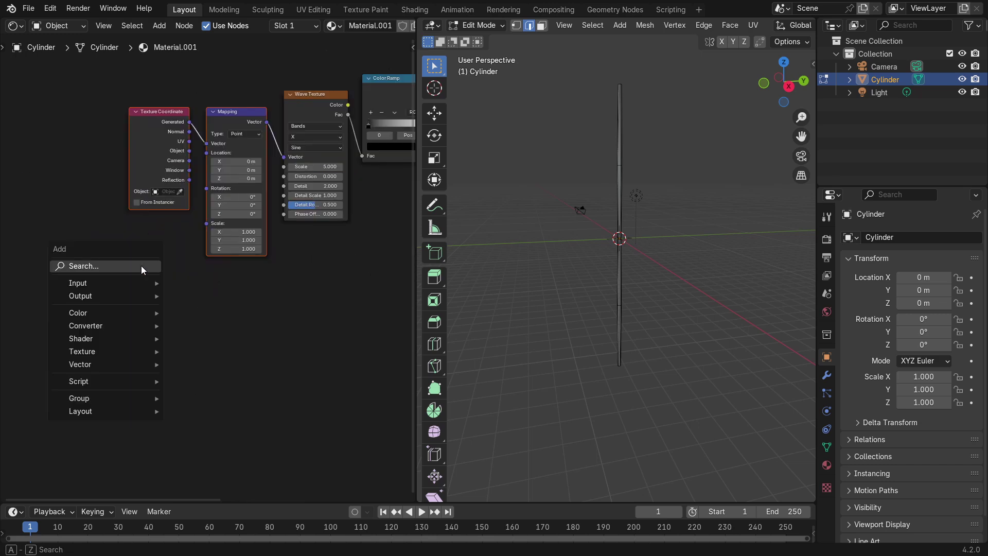
left_click(141, 266)
type("val")
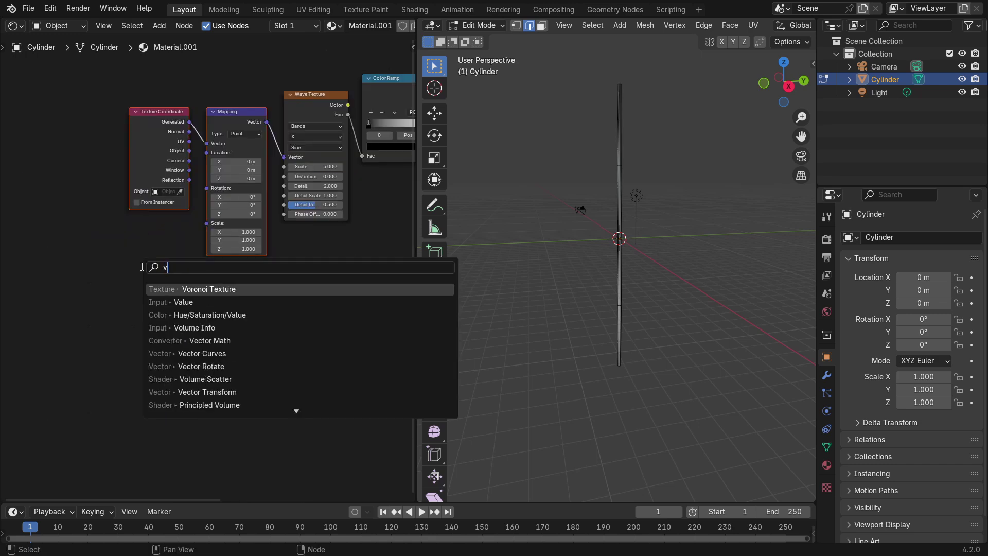
key("Down")
key("Down")
key("Up")
key("Return")
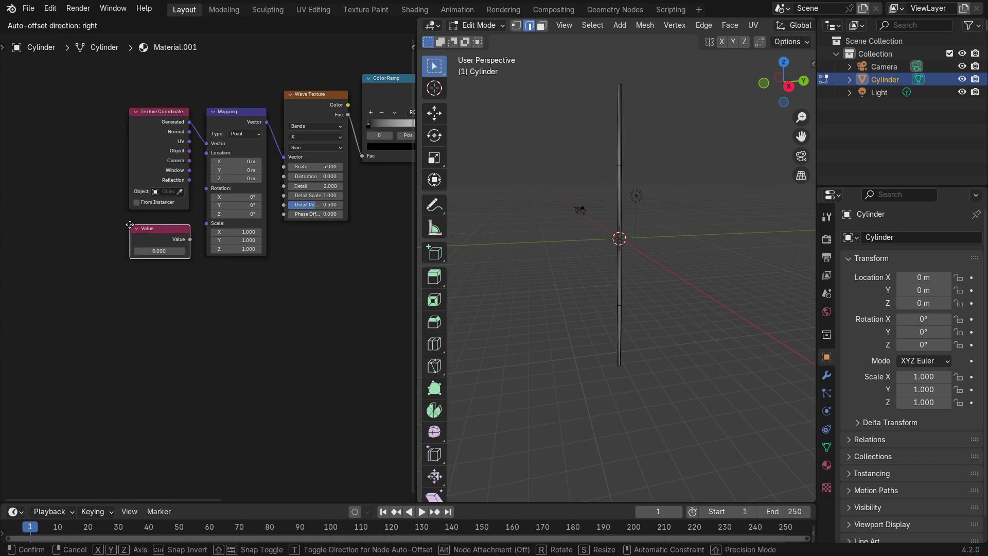
left_click(130, 225)
left_click_drag(190, 239, 207, 224)
double_click(159, 250)
type("1")
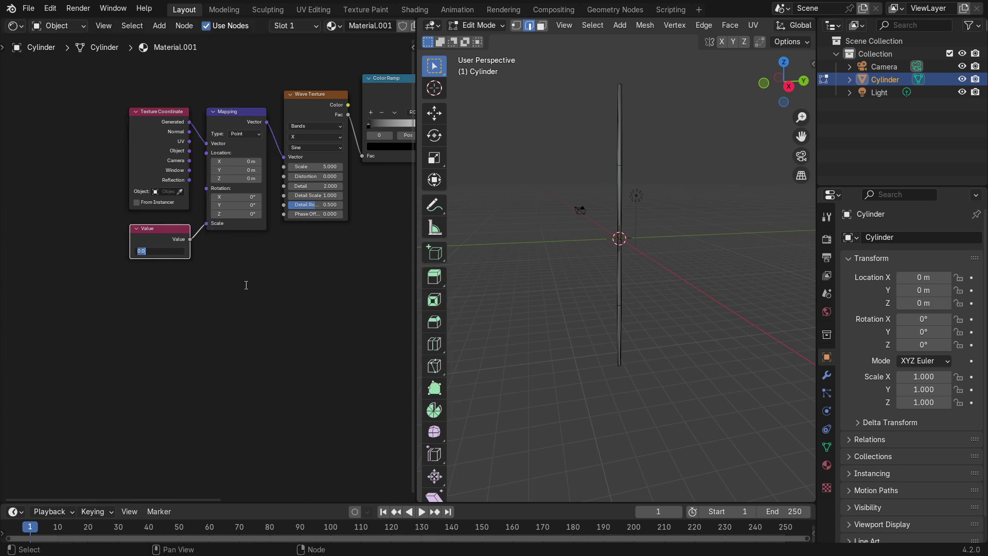
key("Return")
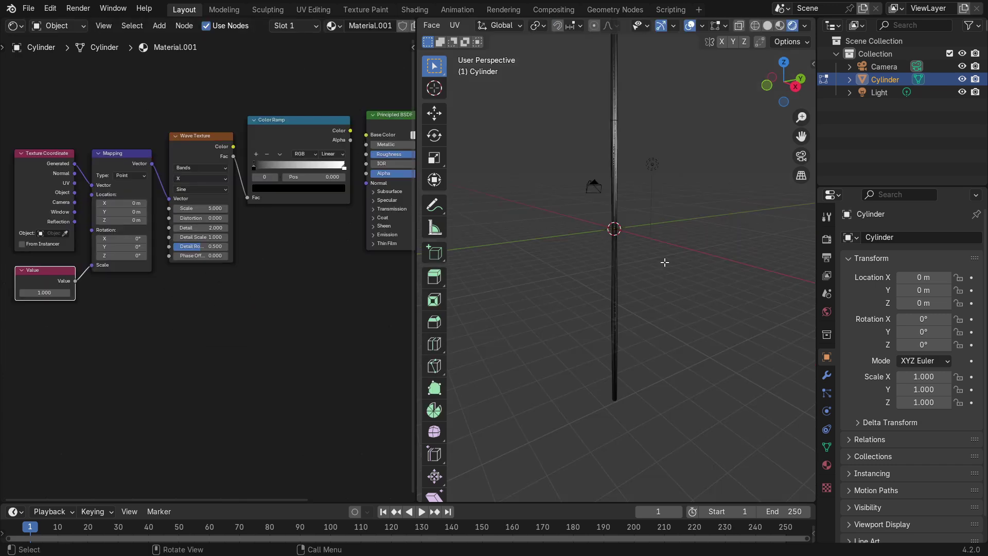
- Return the pole to Object Mode and deselect it
key("Tab")
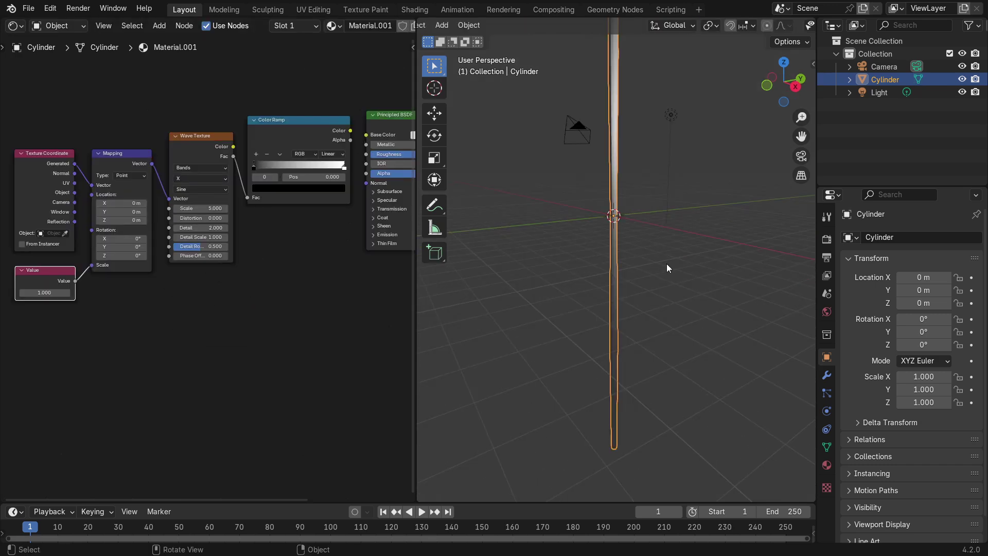
left_click(678, 275)
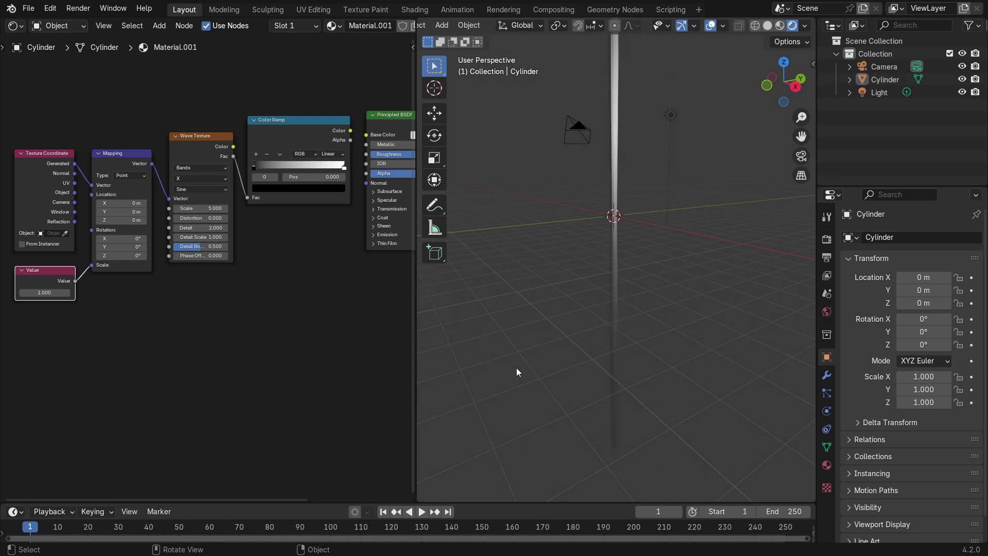
- Connect the Color Ramp's Color to the Principled BSDF's Base Color and move the ramp's black stop to position 0.887
middle_click_drag(255, 168, 227, 211)
left_click_drag(227, 211, 311, 211)
middle_click_drag(289, 178, 207, 187)
left_click_drag(242, 183, 255, 188)
- Select all texture nodes through the Color Ramp and move them away from the Principled BSDF to make room
scroll(215, 280, "down", 4)
middle_click_drag(215, 301, 252, 293)
left_click_drag(273, 141, 21, 370)
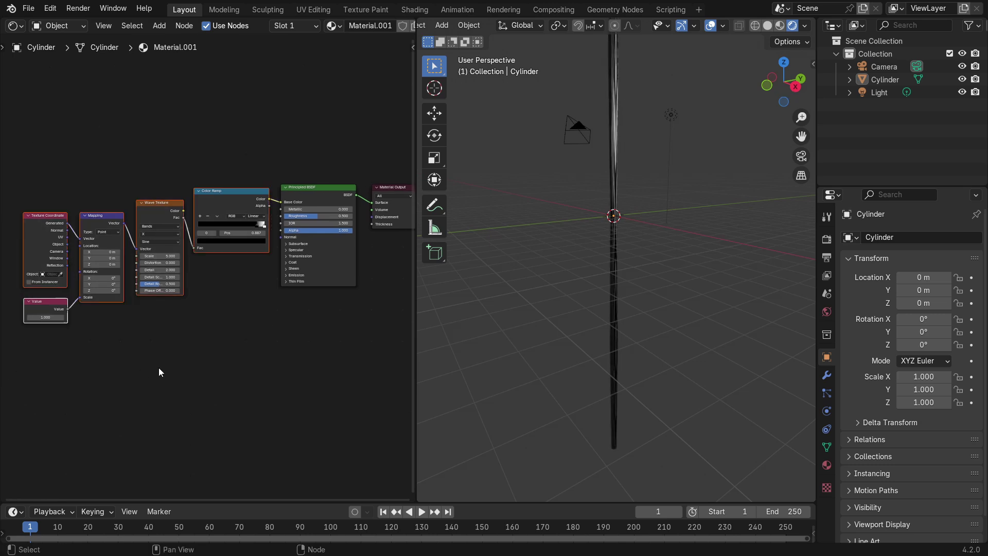
key("g")
left_click(69, 377)
- Drive the Mapping node's Vector input with the Texture Coordinate's Object output
middle_click_drag(610, 360, 577, 341)
key("KP_Decimal")
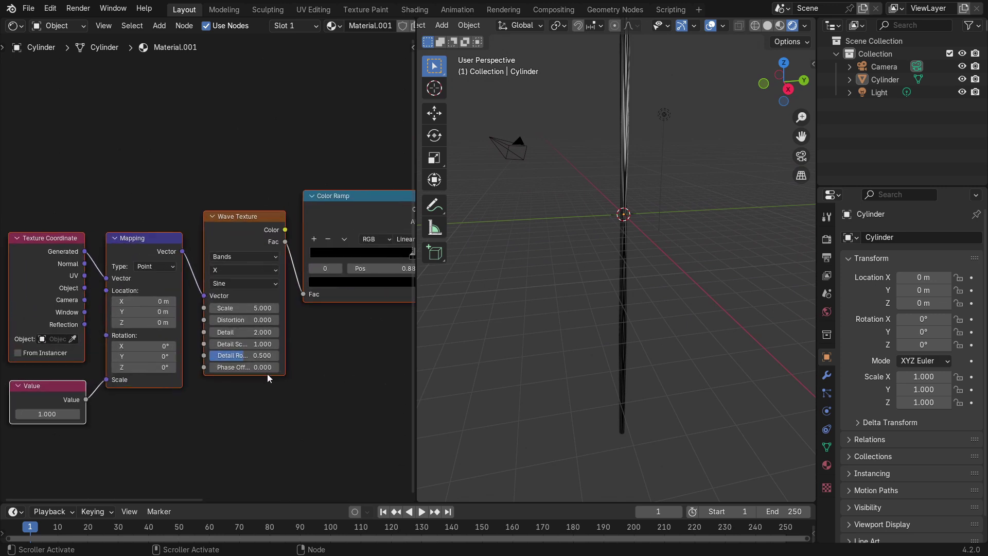
left_click_drag(85, 289, 114, 281)
- Insert a Mix Color node on the link between the Color Ramp and the Principled BSDF's Base Color
middle_click_drag(370, 364, 139, 377)
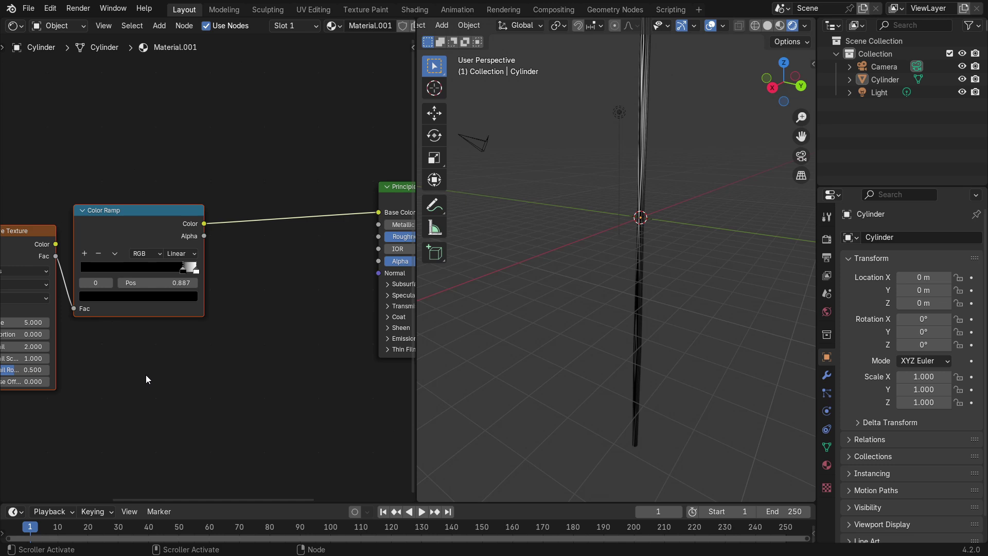
middle_click_drag(272, 321, 159, 332)
scroll(166, 334, "down", 1)
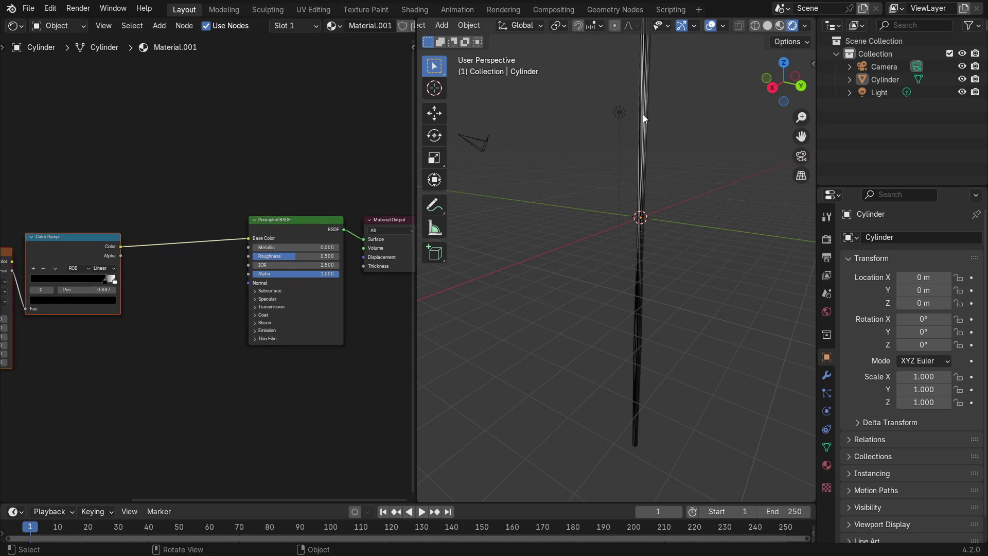
middle_click_drag(154, 363, 129, 363)
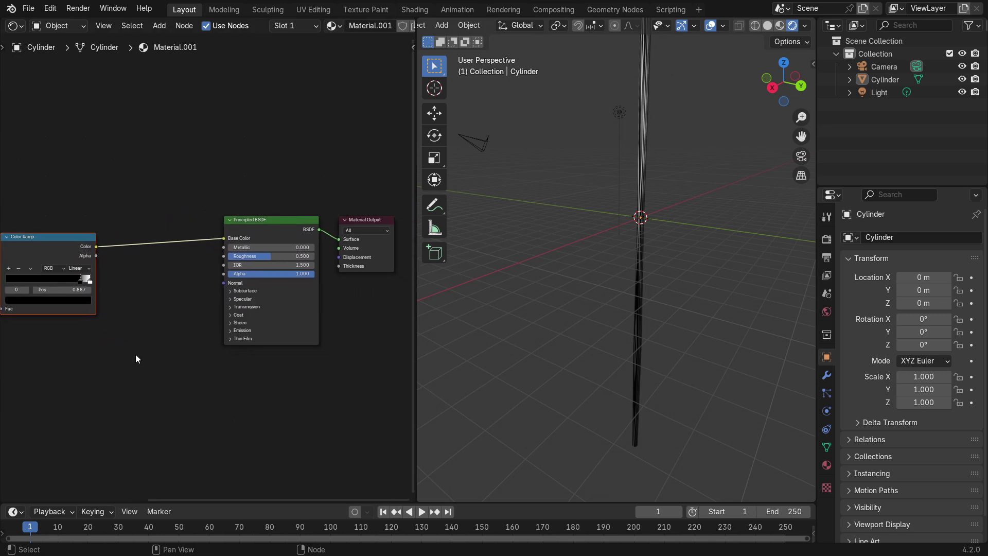
key("shift+a")
left_click(169, 280)
type("m")
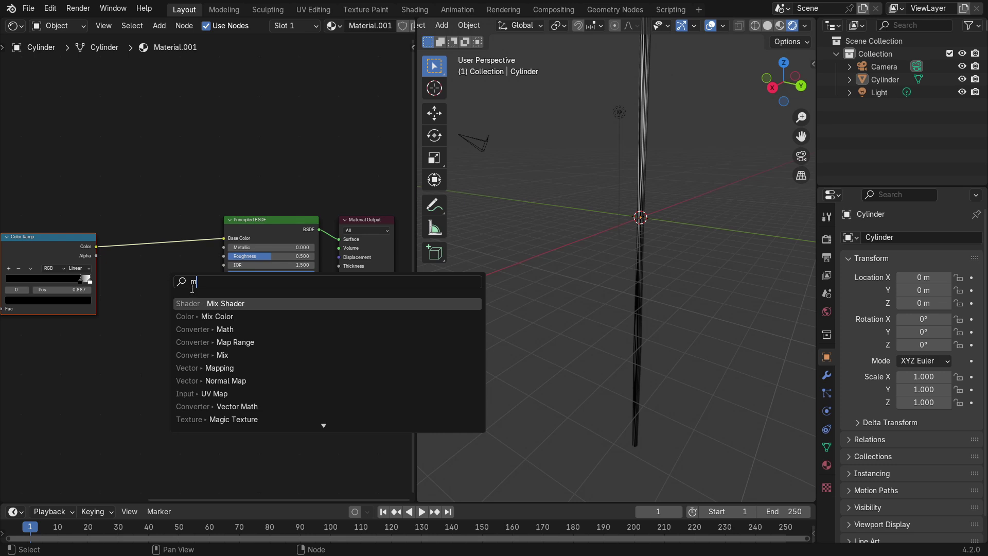
left_click(217, 316)
left_click(125, 280)
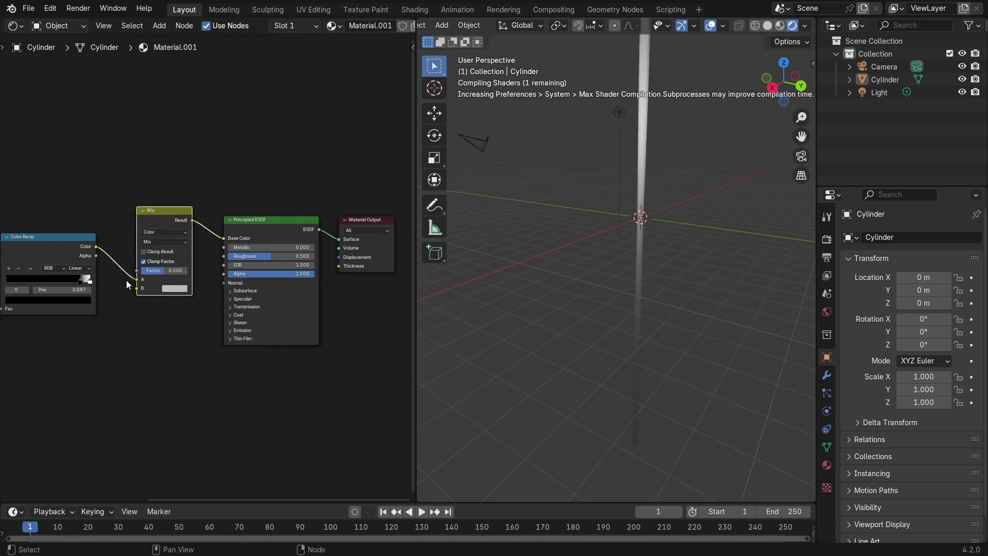
- Add a Map Range node above the Color Ramp and connect its Result to the Mix node's Factor
middle_click_drag(126, 280, 197, 350)
key("shift+a")
left_click(167, 257)
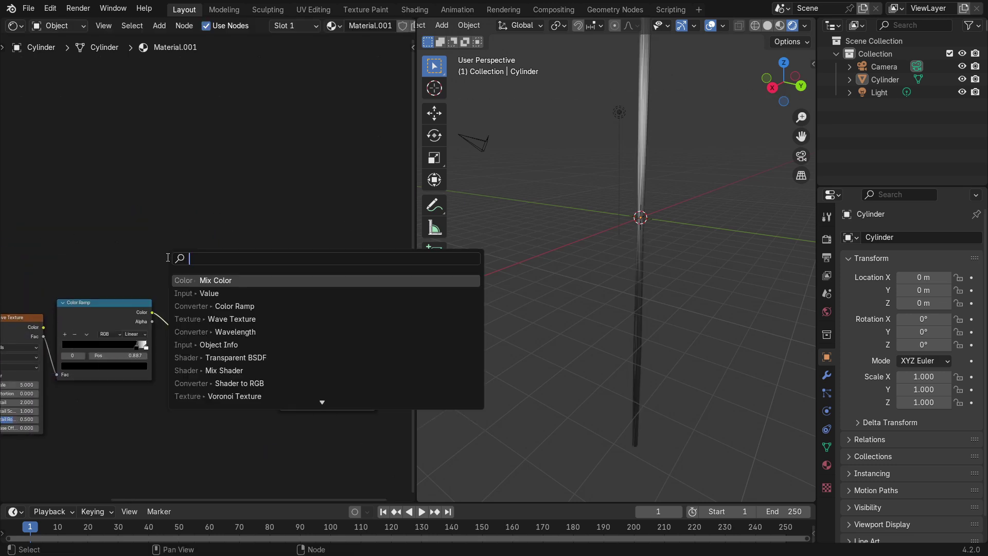
type("m")
left_click_drag(149, 208, 189, 329)
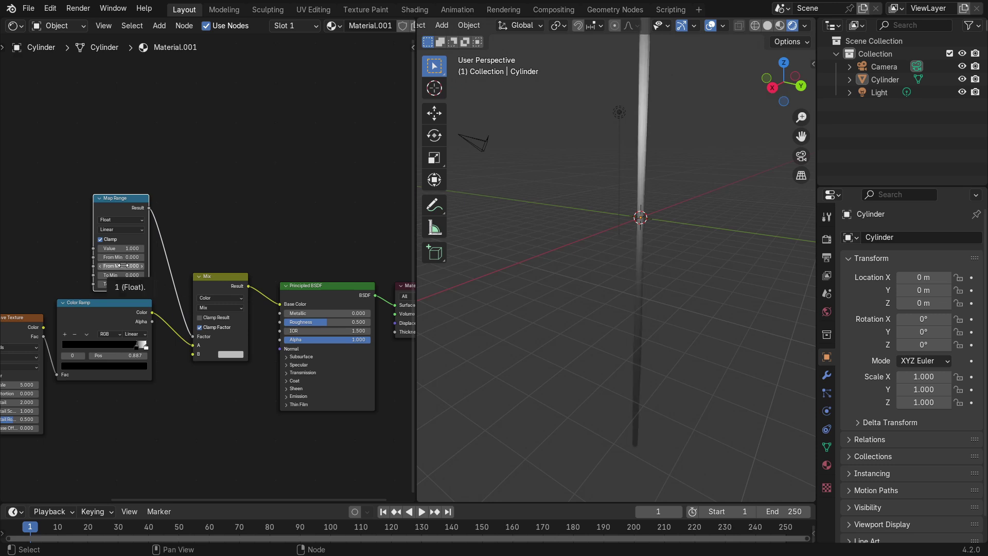
- Connect the Color Ramp's Color to the Map Range's Value, and set From Max to 0.200
left_click_drag(152, 312, 90, 249)
left_click_drag(136, 198, 171, 181)
left_click_drag(138, 250, 121, 249)
- Insert a Mix Shader between the Principled BSDF and the Material Output, and drive its Fac with the Map Range's Result
middle_click_drag(381, 263, 251, 270)
left_click_drag(303, 302, 371, 291)
middle_click_drag(212, 245, 181, 237)
key("shift+a")
left_click(216, 236)
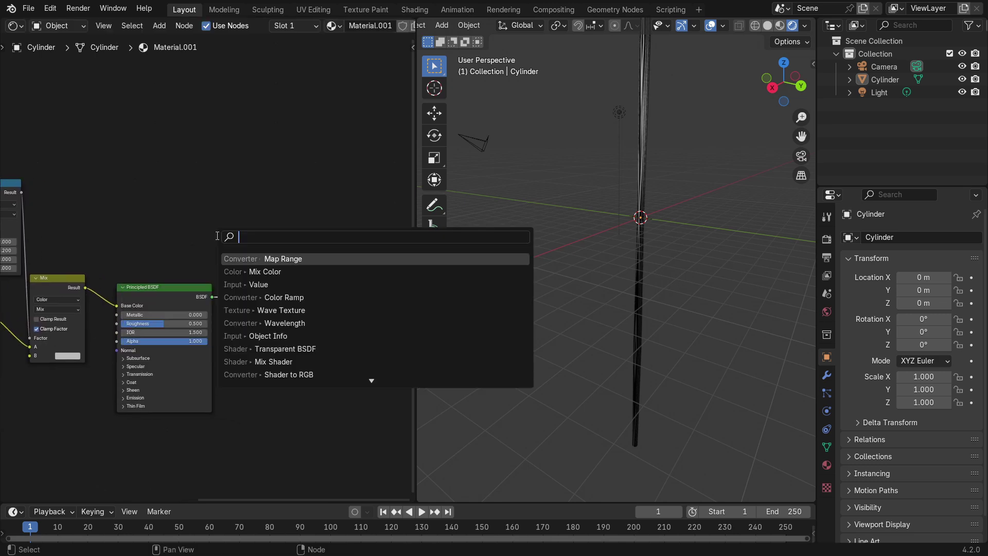
type("mi")
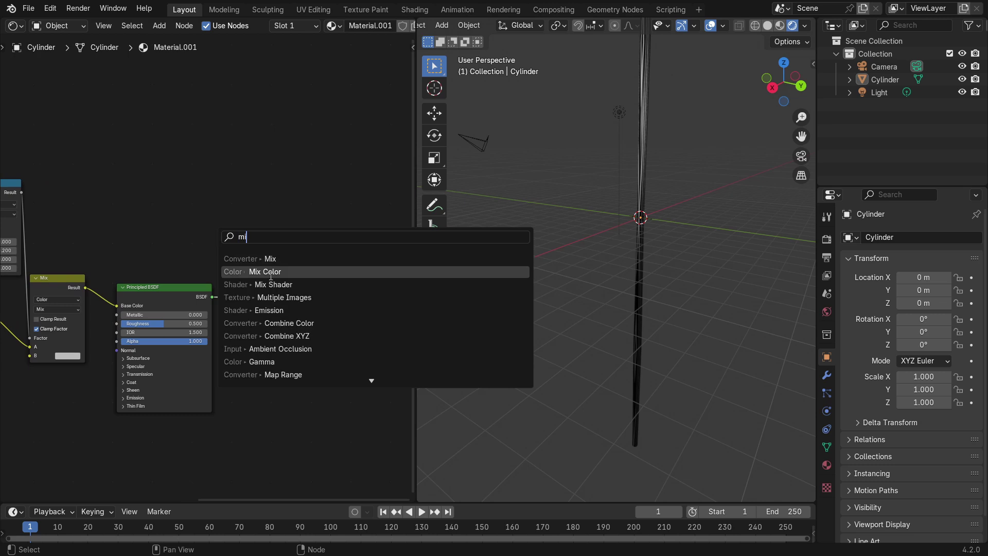
left_click(273, 284)
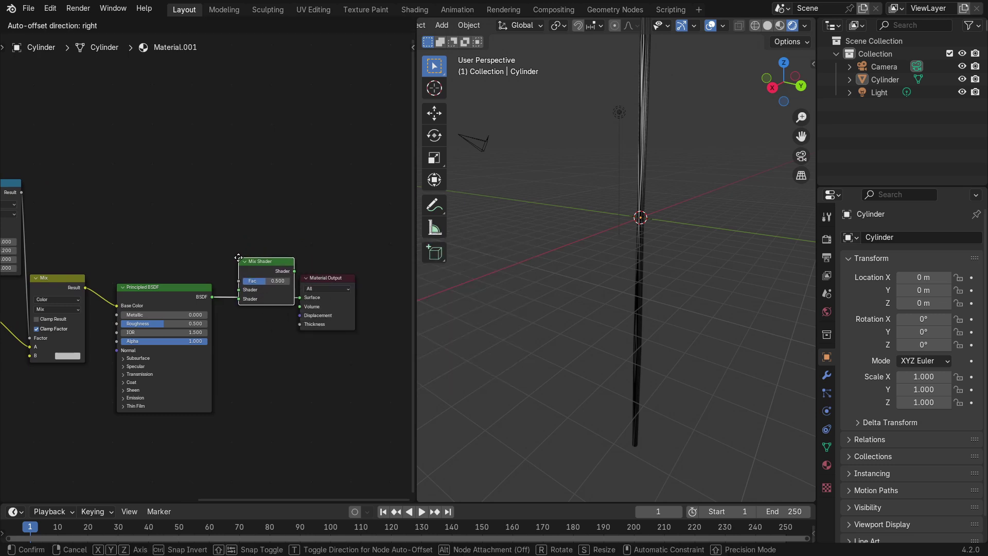
left_click(237, 295)
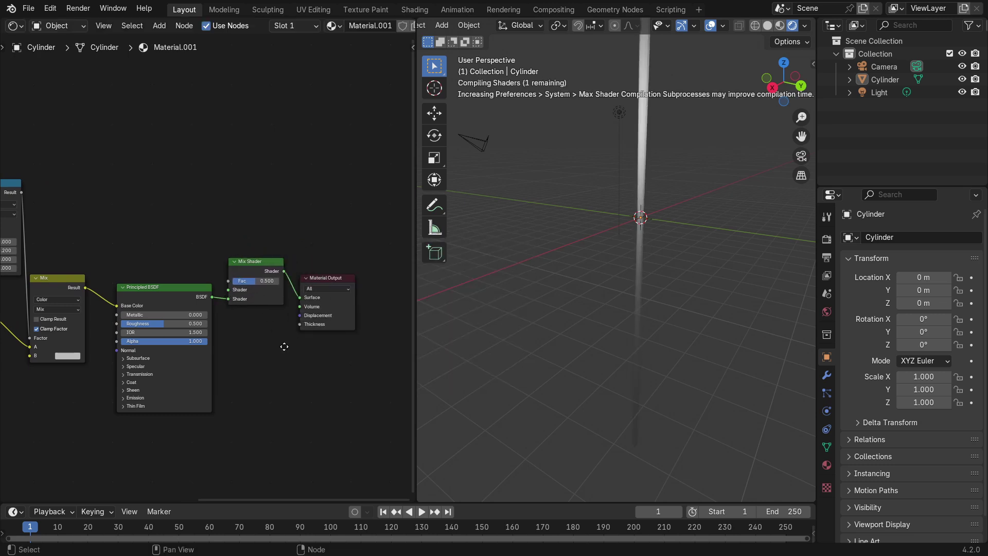
middle_click_drag(283, 344, 293, 355)
left_click_drag(25, 204, 266, 248)
- Add a Transparent BSDF above the Principled BSDF and connect it to the Mix Shader's first Shader input
key("shift+a")
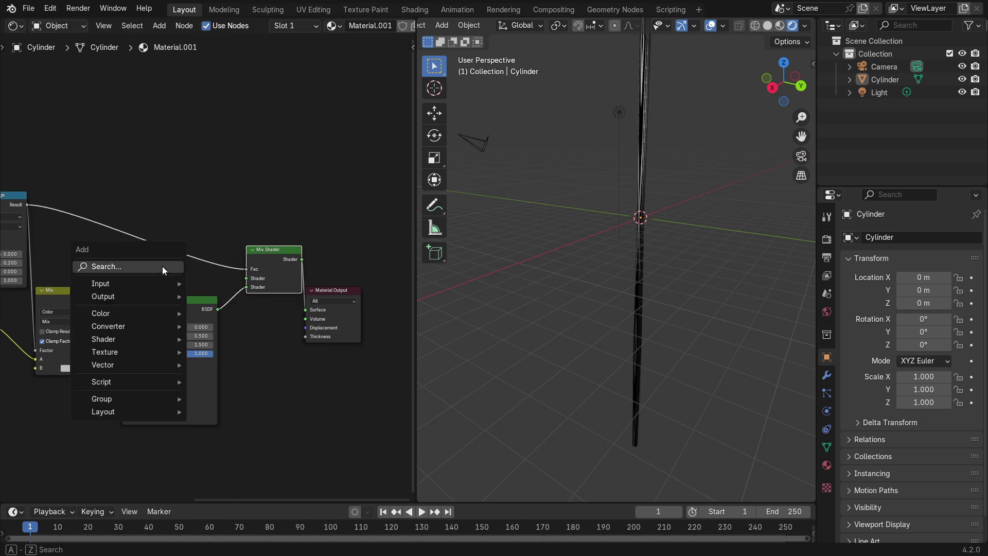
left_click(164, 267)
type("t")
left_click(226, 302)
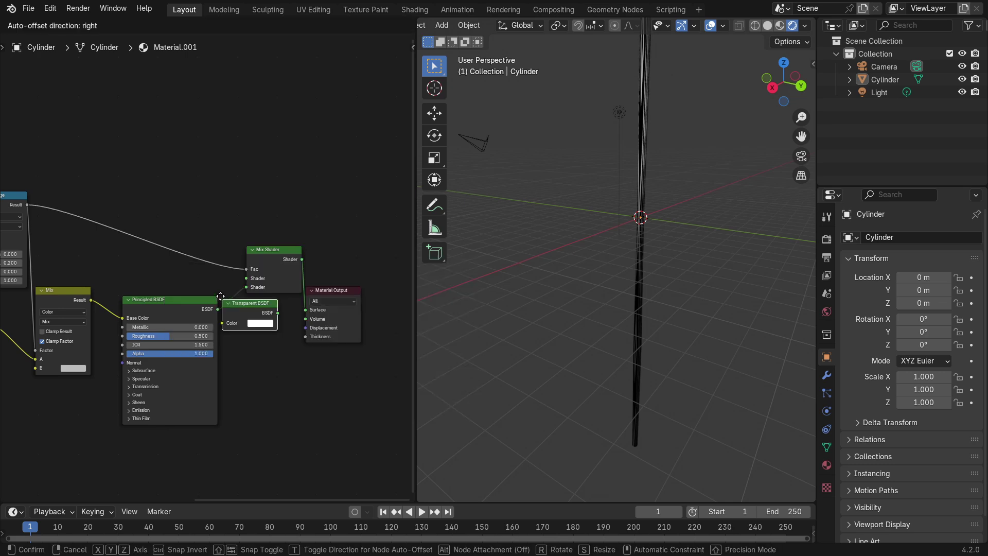
left_click(196, 285)
left_click_drag(179, 273, 247, 278)
- Examine the partly transparent streaks along the pole from several angles
middle_click_drag(464, 282, 783, 219)
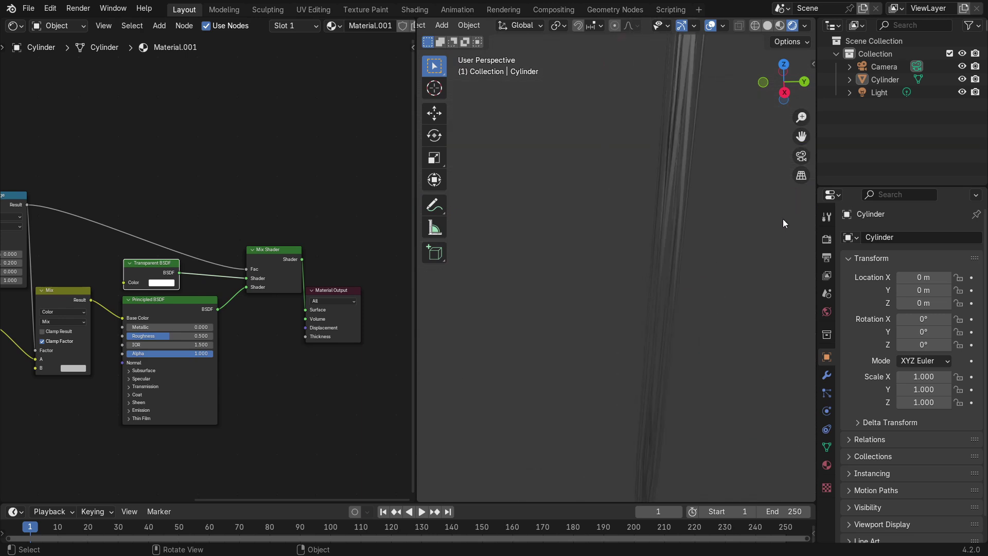
left_click_drag(797, 135, 739, 391)
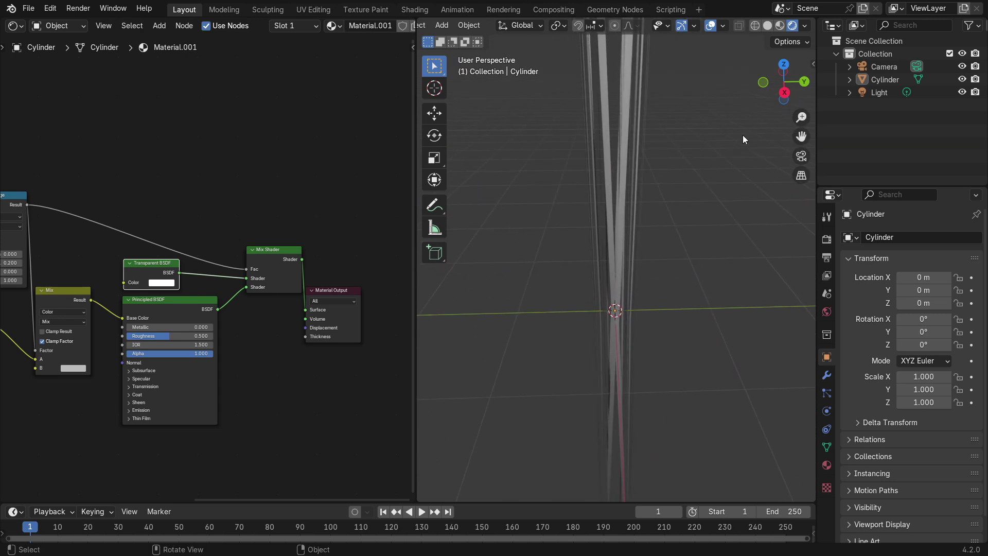
middle_click_drag(607, 107, 687, 143)
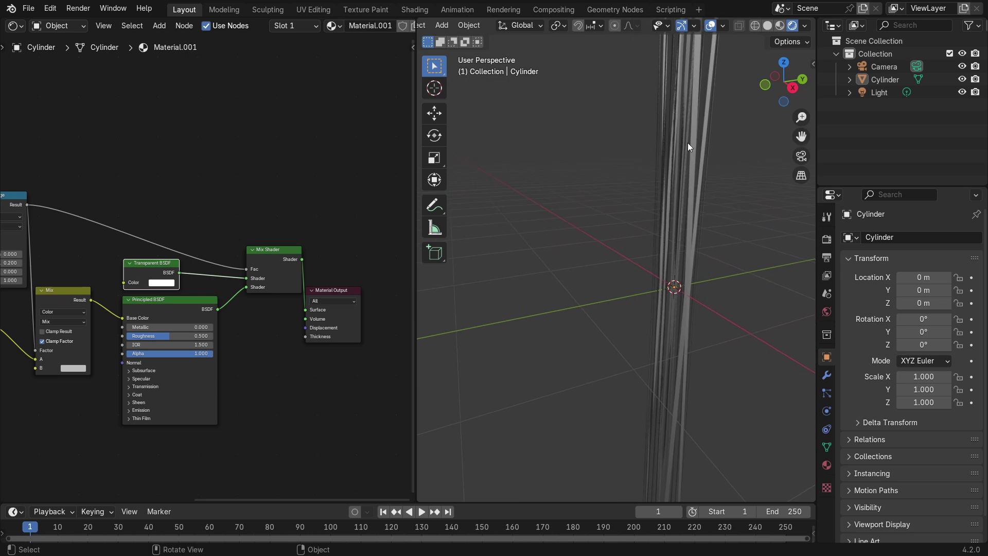
scroll(74, 453, "down", 3)
middle_click_drag(66, 416, 210, 280)
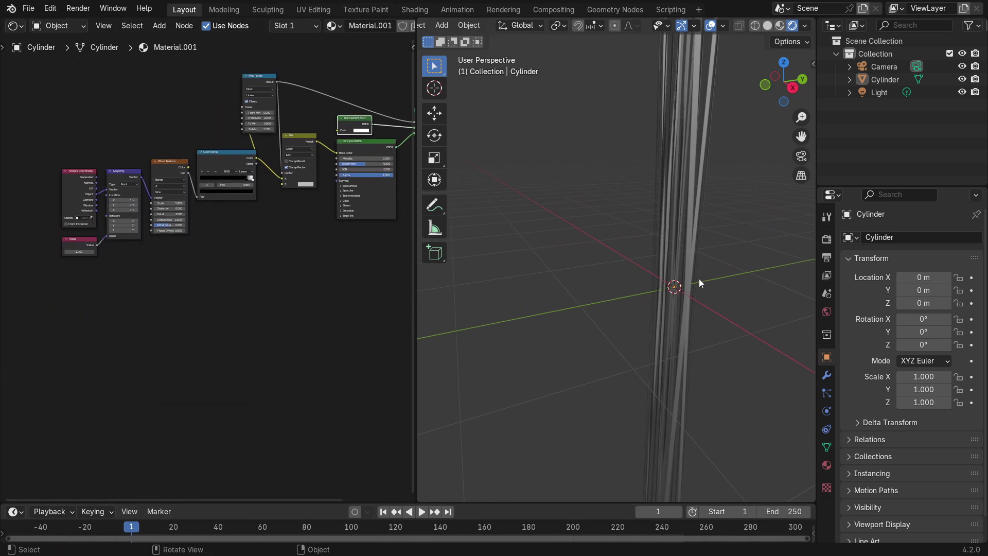
scroll(698, 279, "down", 2)
middle_click_drag(699, 279, 689, 261)
- Set the Value node that drives the Mapping node's Scale to 0.300
scroll(138, 282, "up", 8)
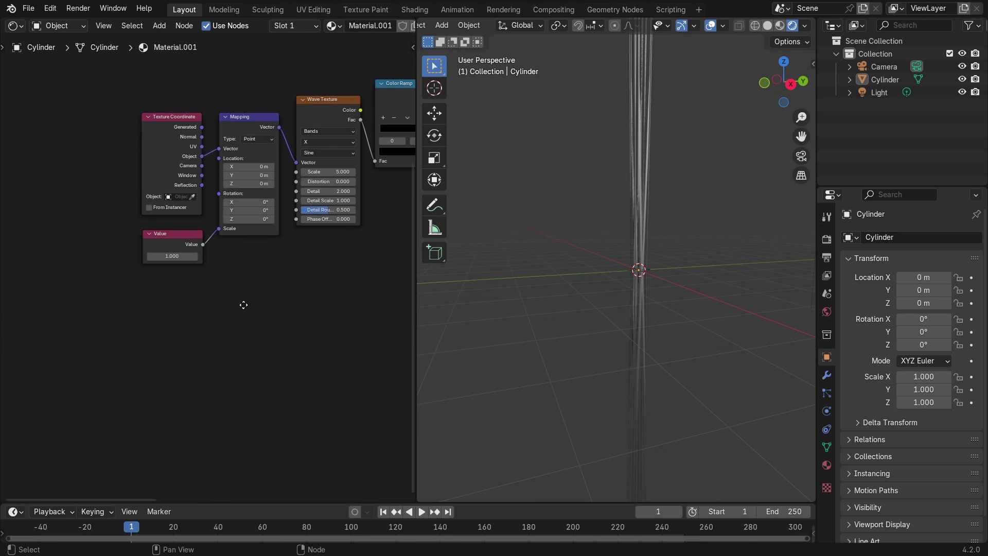
middle_click_drag(210, 311, 265, 320)
left_click_drag(162, 258, 131, 257)
left_click(162, 258)
left_click(162, 258)
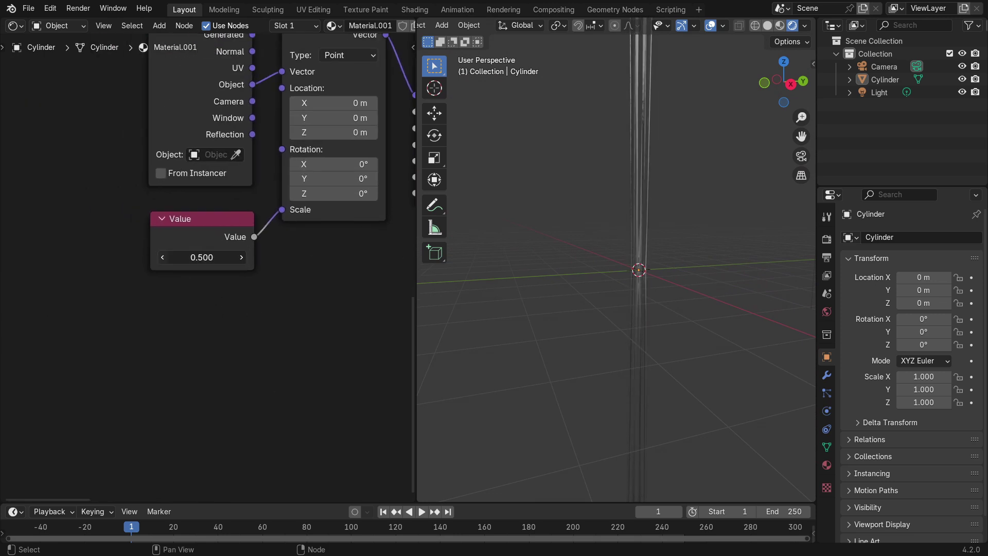
left_click(162, 257)
left_click(163, 257)
middle_click_drag(643, 355, 613, 206)
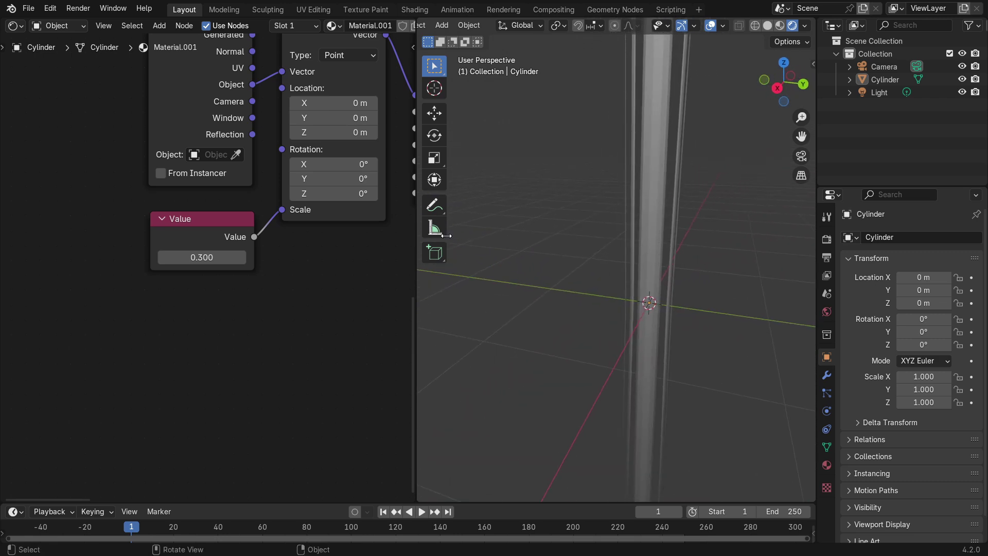
- Enter Edit Mode on the pole and select all linked geometry of its inner cylinder
middle_click_drag(332, 245, 228, 254)
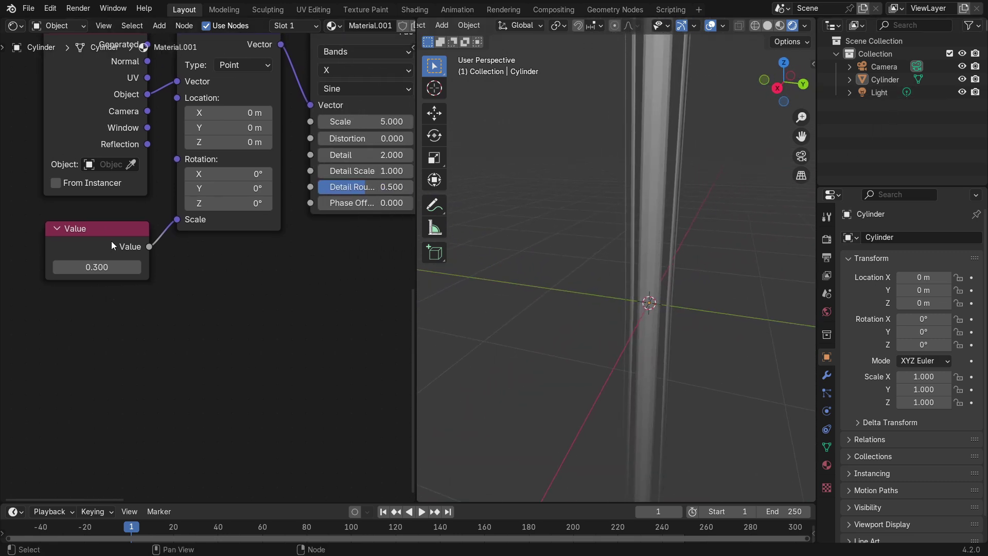
scroll(694, 313, "down", 6)
key("Tab")
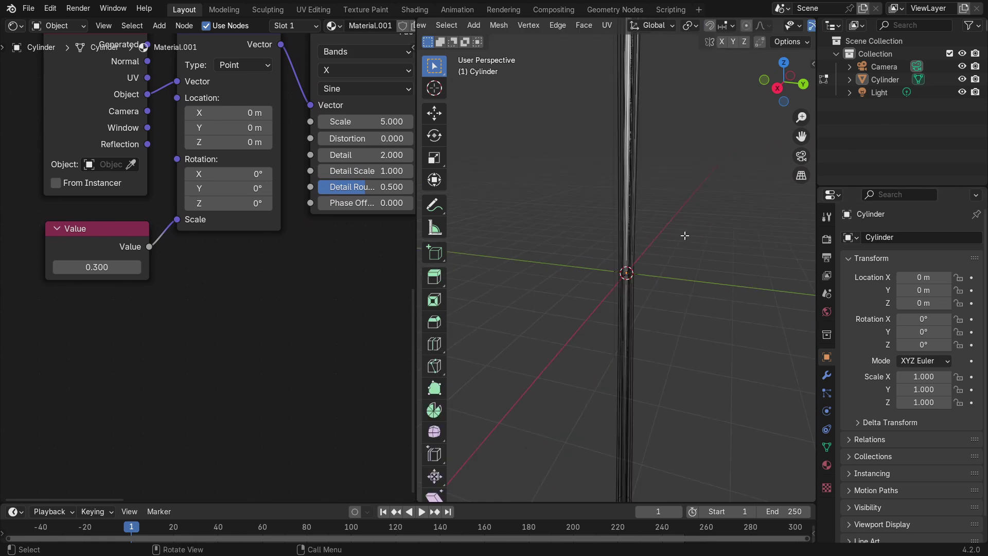
middle_click_drag(684, 233, 655, 329)
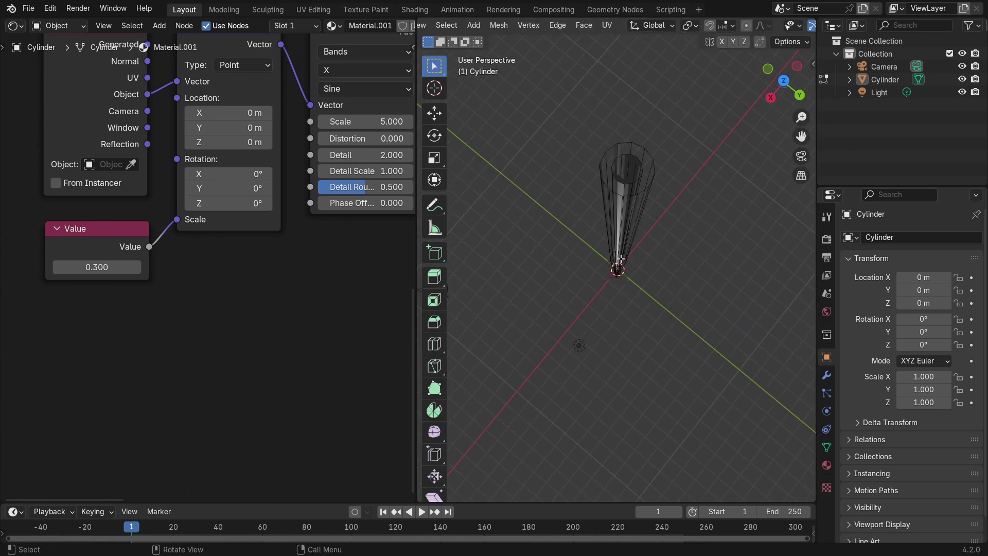
key("l")
key("l")
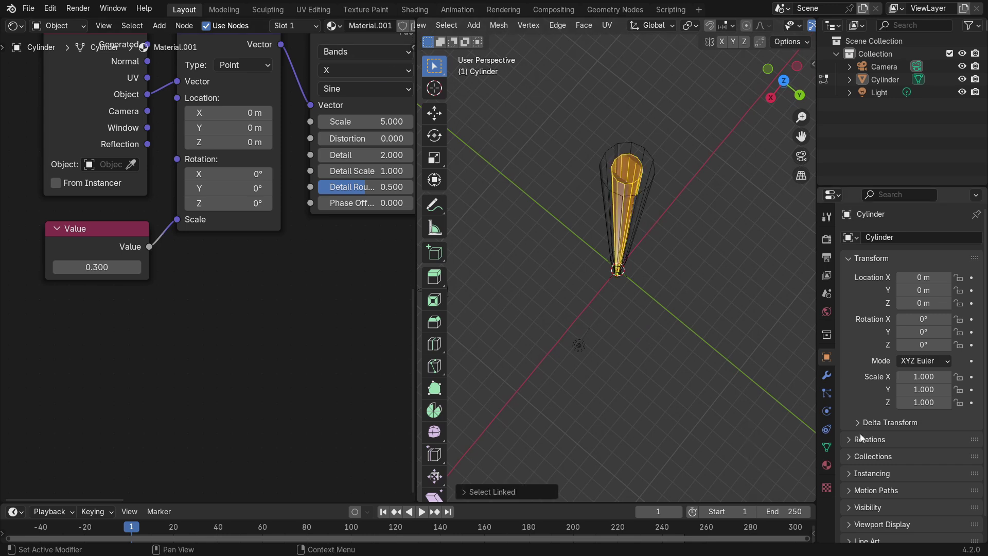
- Add a second material slot to the pole and create a new material in it
left_click(827, 465)
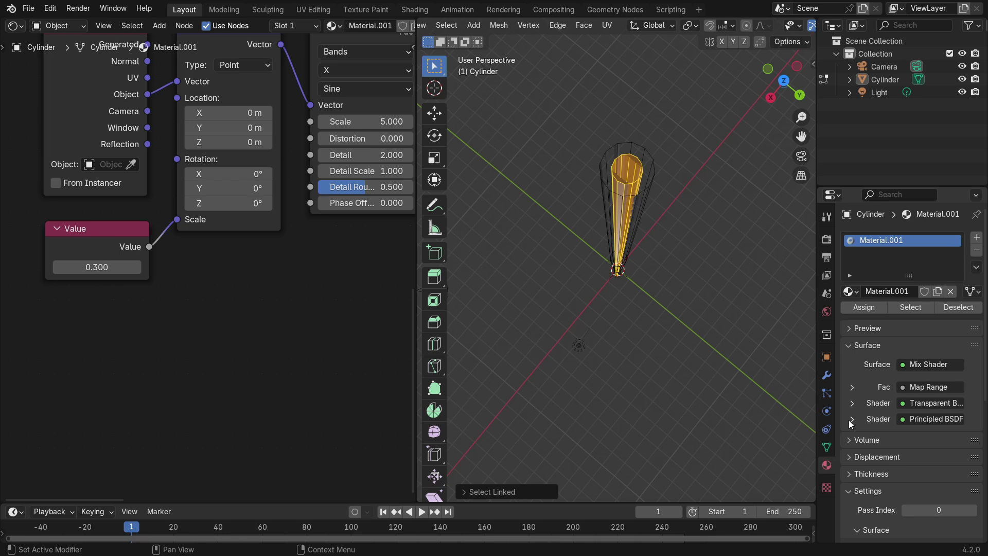
left_click(977, 238)
left_click(892, 316)
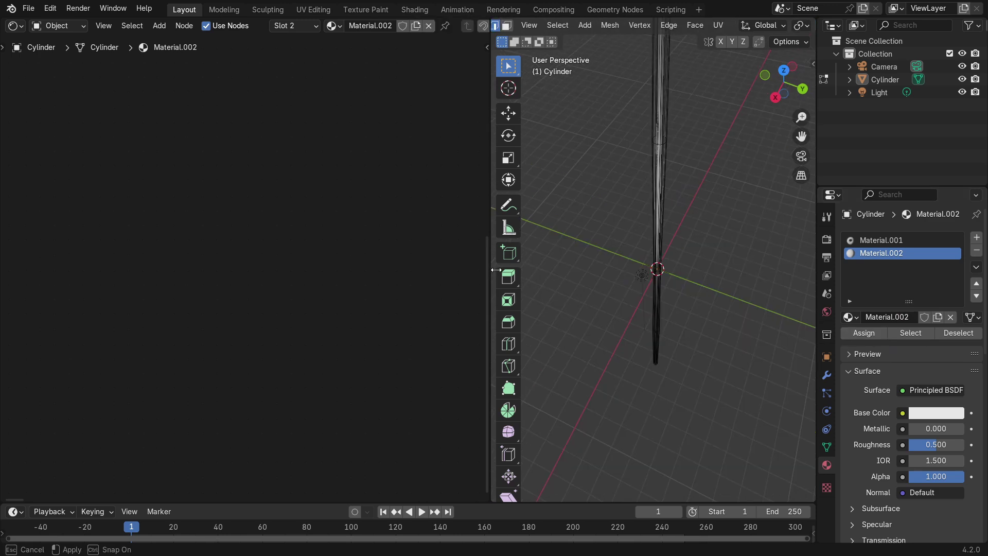
- Widen the node editor and replace the new material's Principled BSDF with an Emission shader feeding the Material Output's Surface
left_click_drag(490, 283, 587, 283)
scroll(408, 295, "down", 9)
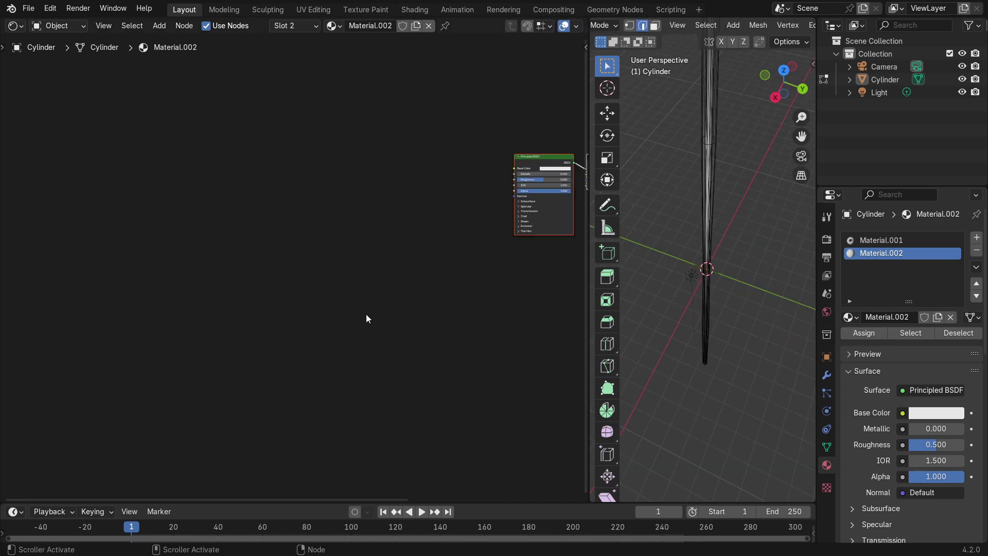
middle_click_drag(445, 274, 217, 367)
scroll(378, 240, "up", 3)
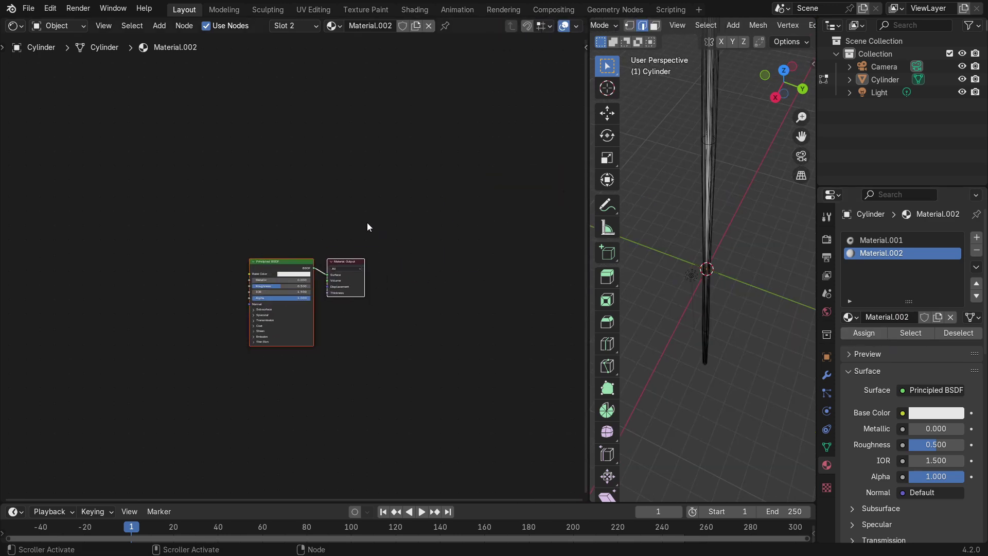
left_click(276, 259)
key("x")
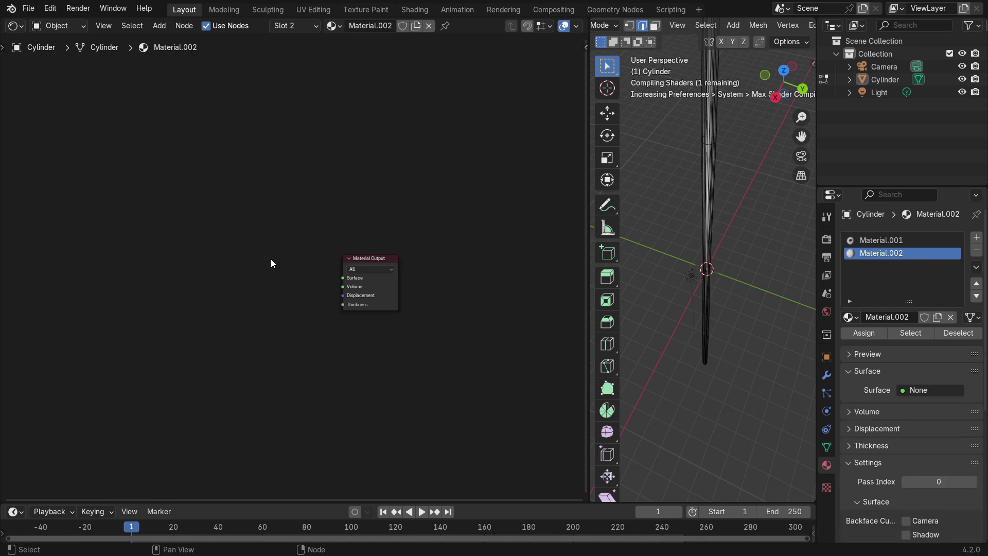
key("shift+a")
left_click(247, 278)
type("e")
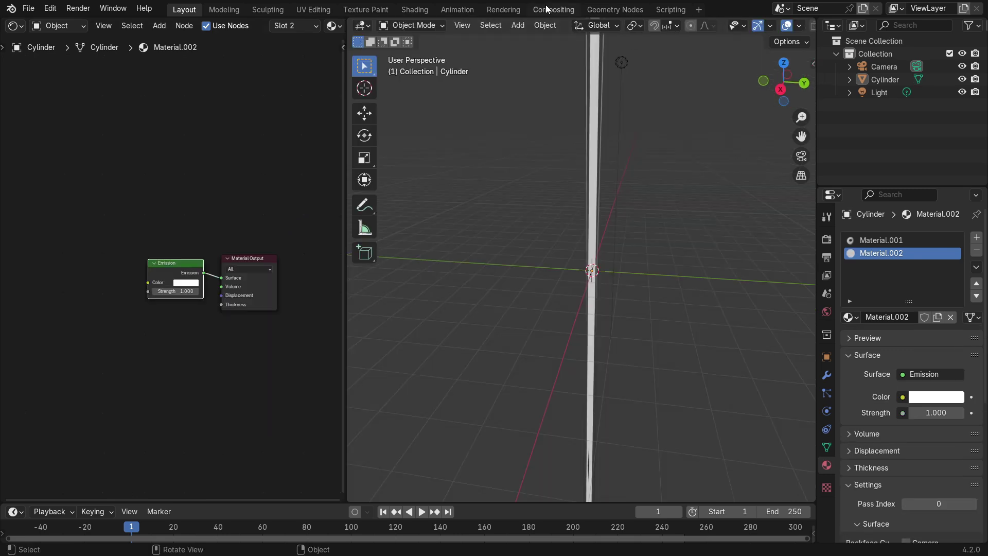
- Enable nodes in the Compositing workspace and add a Viewer node above the Composite node
left_click(551, 9)
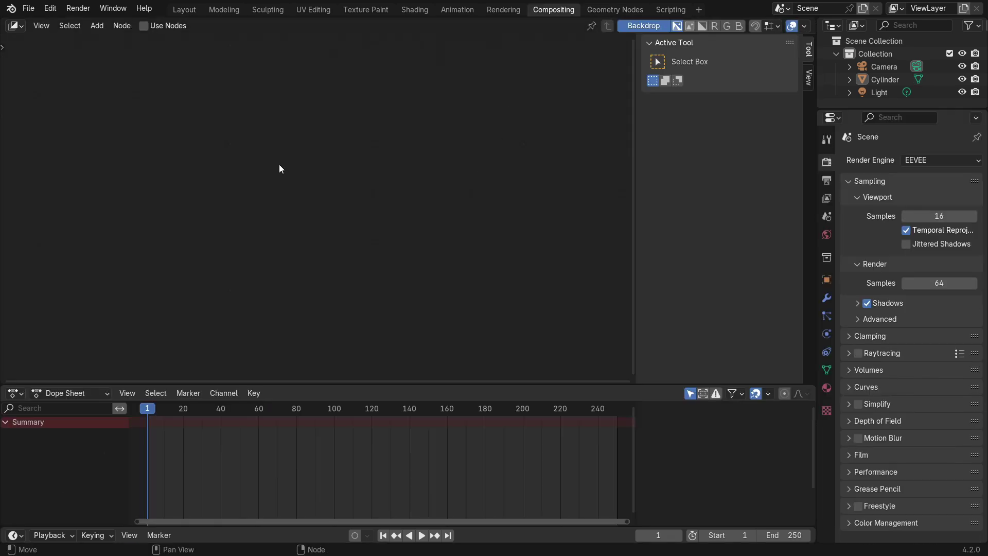
left_click(146, 27)
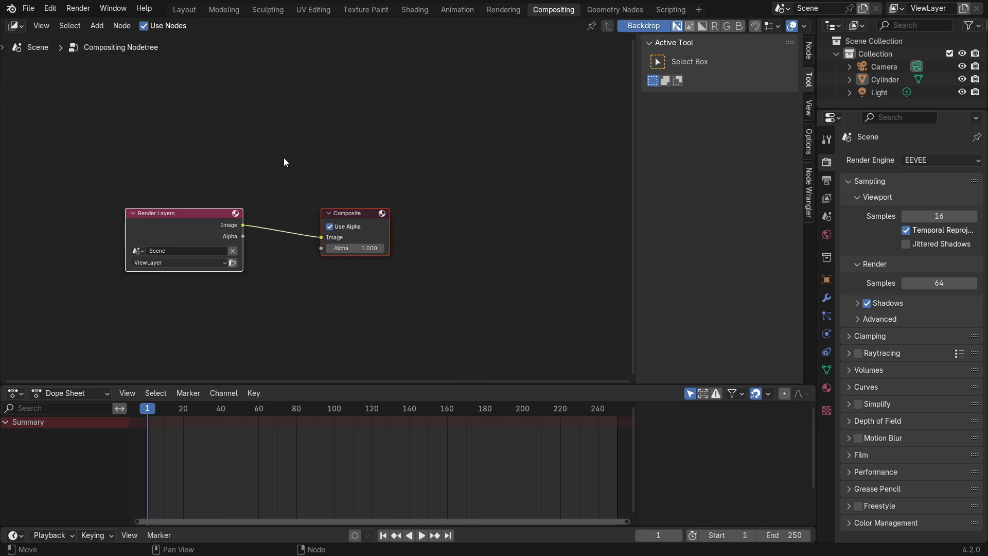
key("shift+a")
left_click(284, 161)
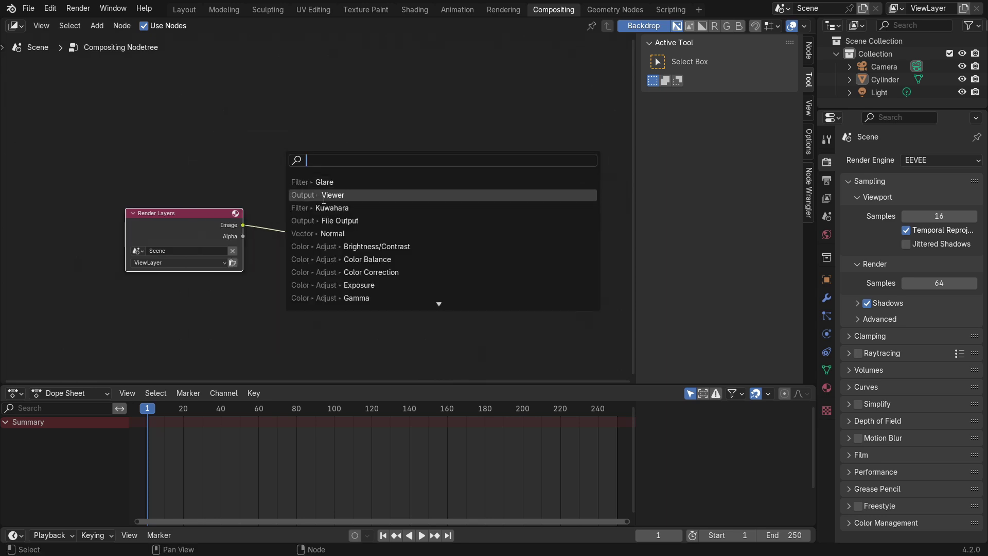
type("v")
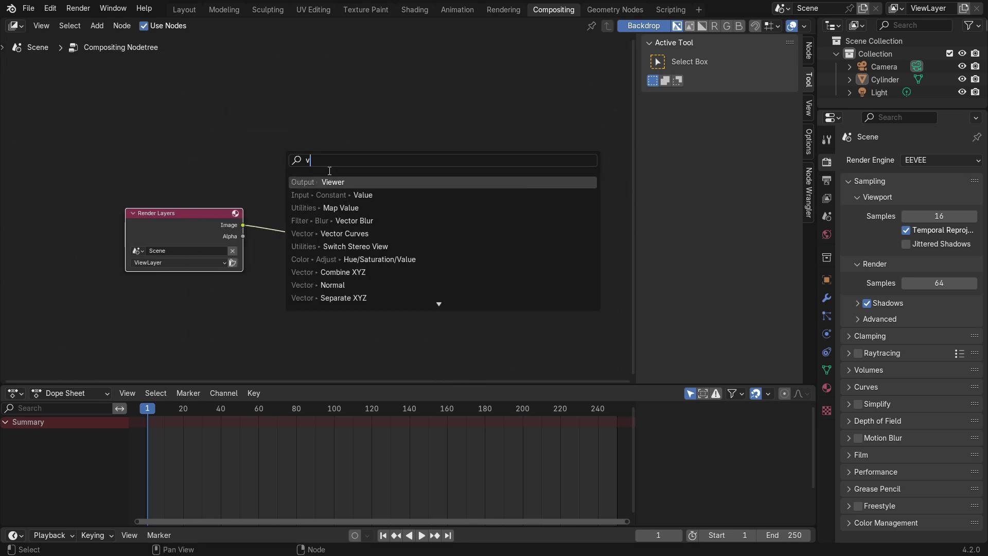
left_click(344, 182)
left_click(321, 210)
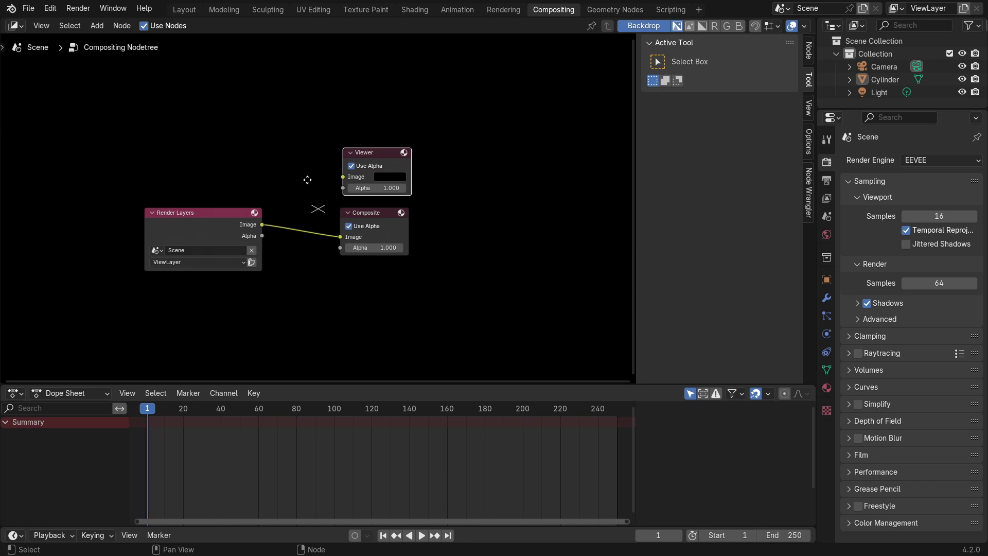
- Insert a Glare node between Render Layers and Composite, and connect its Image output to the Viewer as well
key("shift+a")
left_click(308, 184)
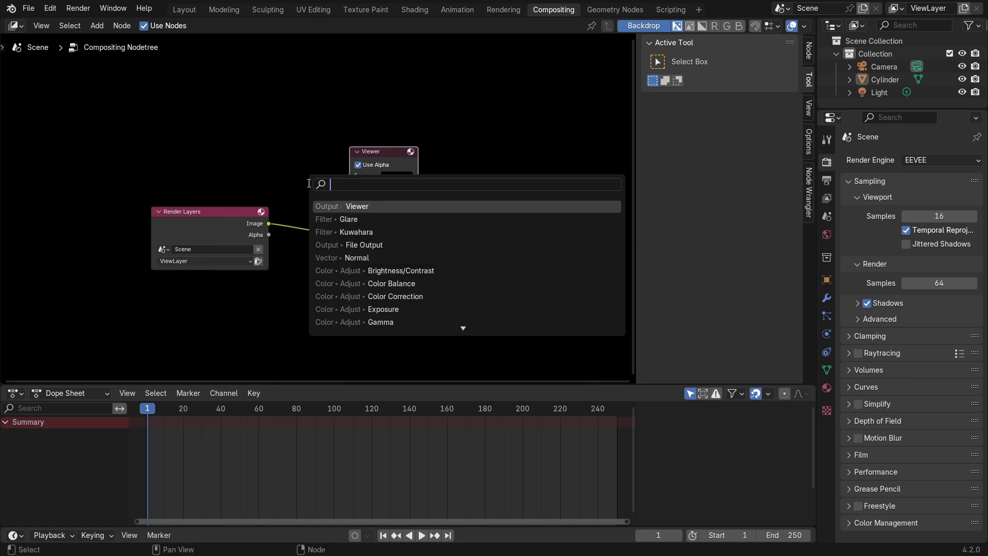
left_click(345, 220)
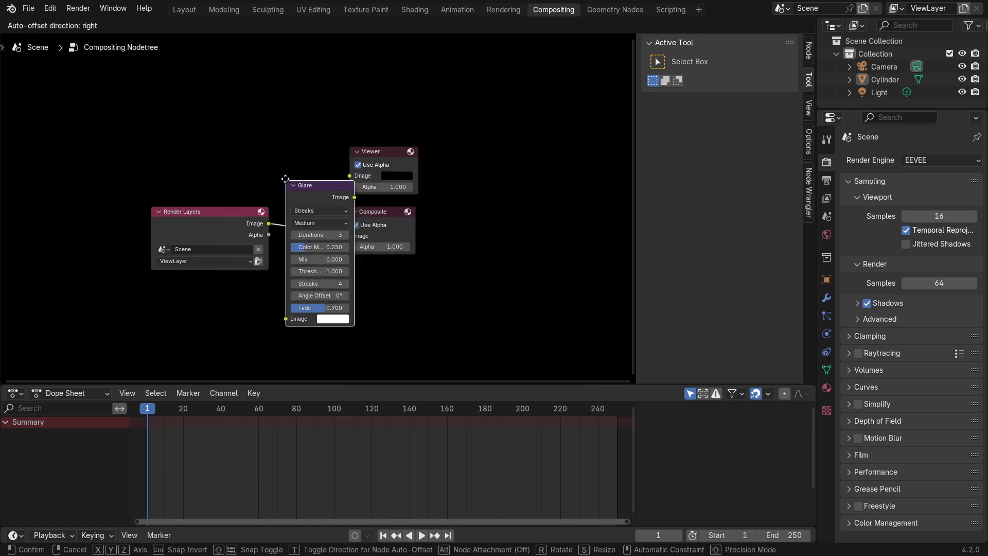
left_click(283, 172)
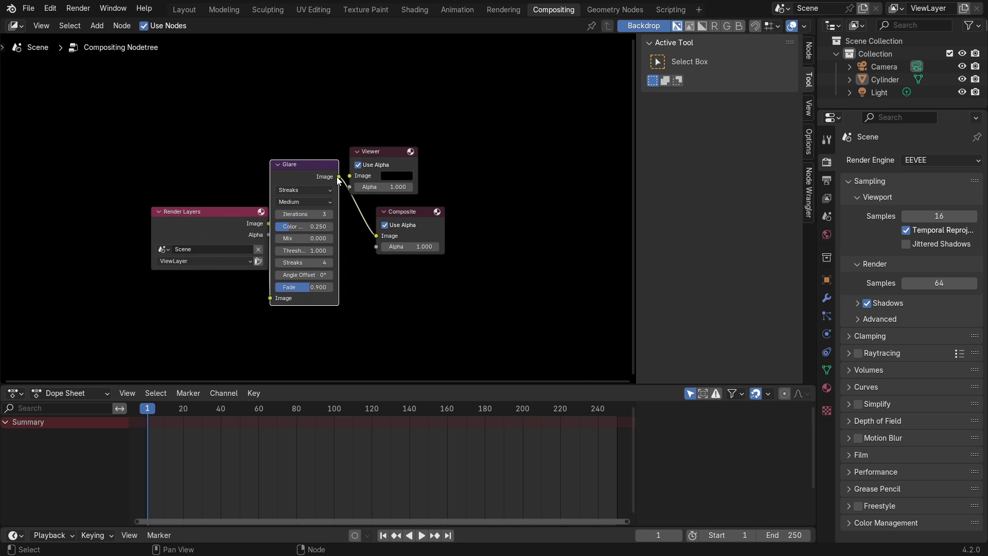
mouse_move(339, 177)
left_mouse_down()
mouse_move(419, 154)
mouse_move(349, 173)
left_mouse_up()
- Move the Viewer node clear of the Glare node and set the glare type to Bloom
left_click(358, 165)
left_click(384, 165)
left_click(341, 190)
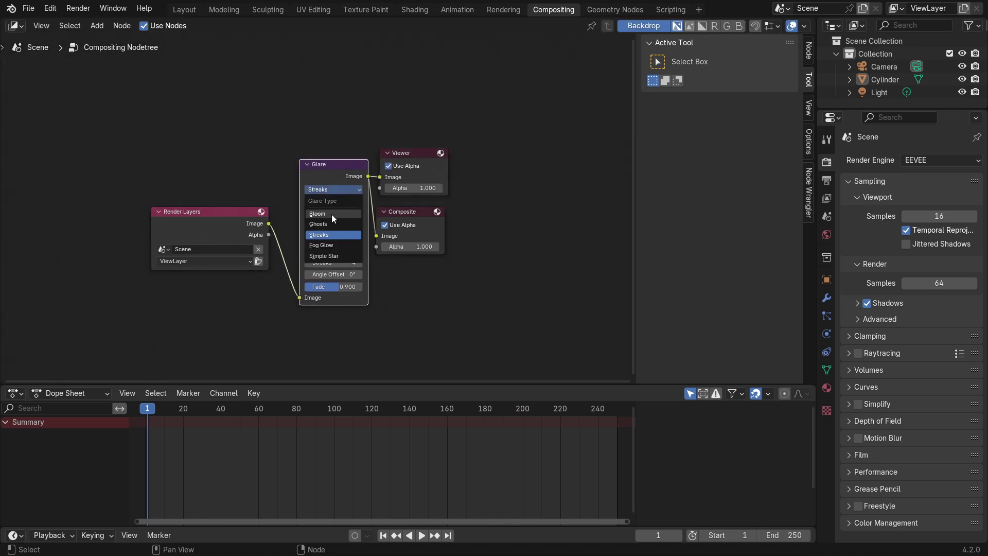
left_click(331, 214)
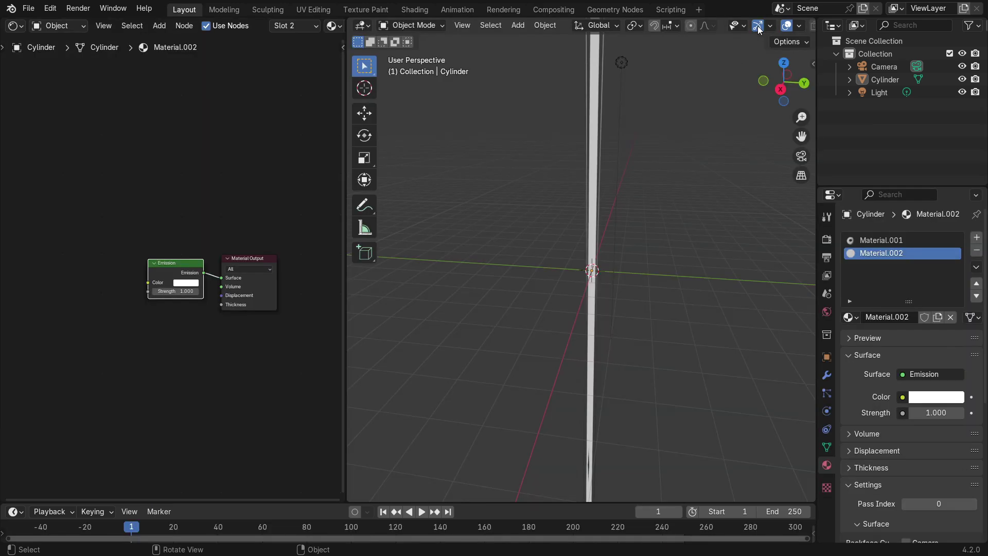
- Set the viewport shading's Compositor option to Always so the bloom shows in the 3D view
middle_click_drag(607, 246, 485, 226)
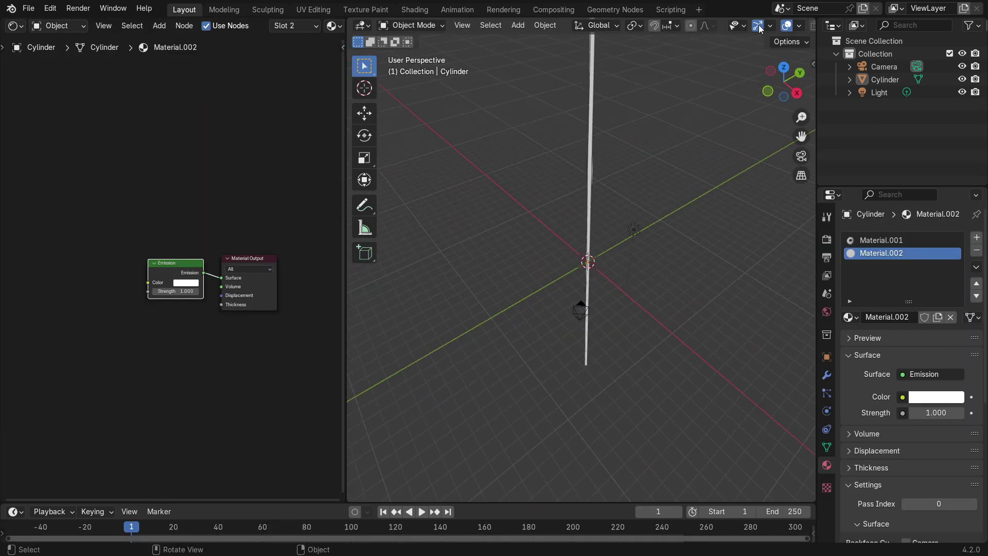
scroll(772, 29, "down", 3)
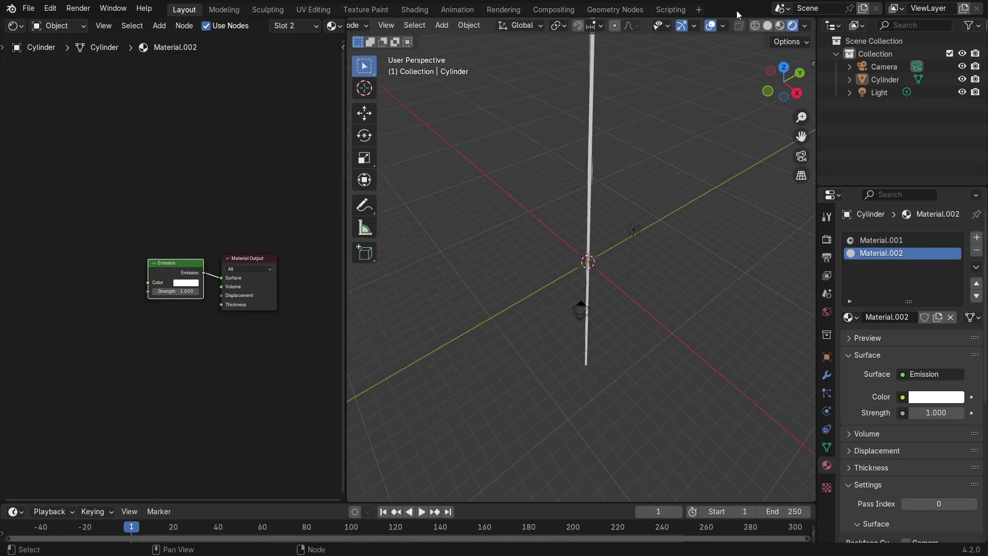
left_click(806, 27)
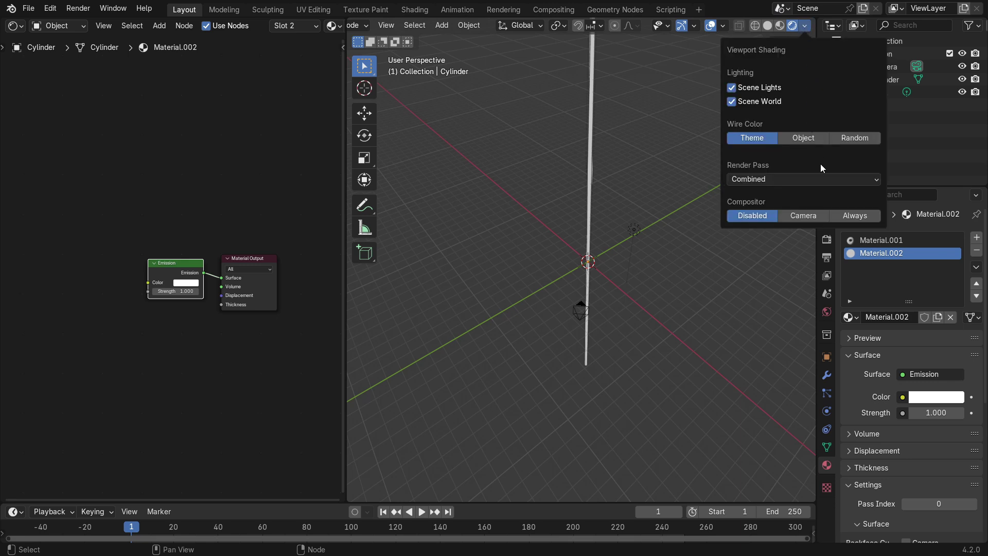
left_click(845, 217)
middle_click_drag(703, 319, 661, 298)
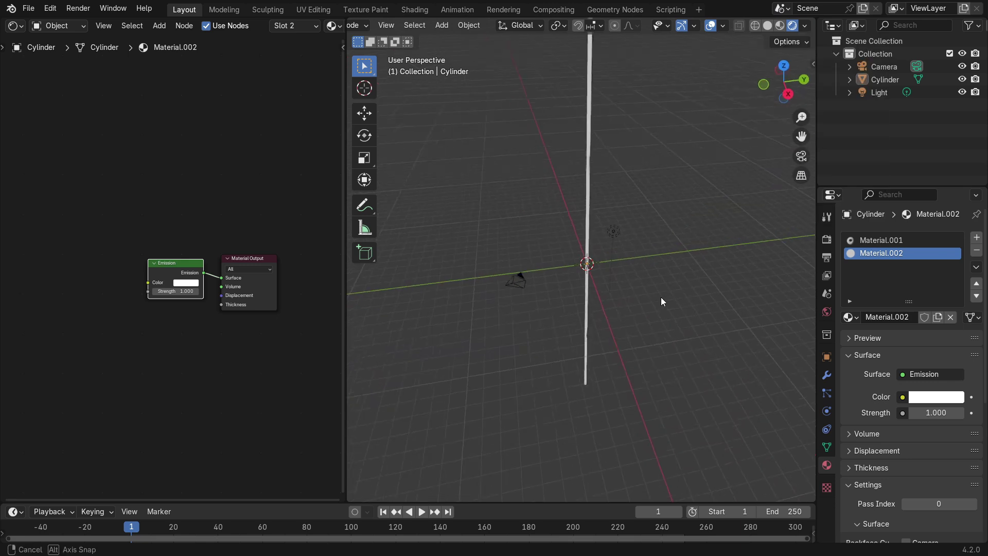
scroll(661, 298, "up", 5)
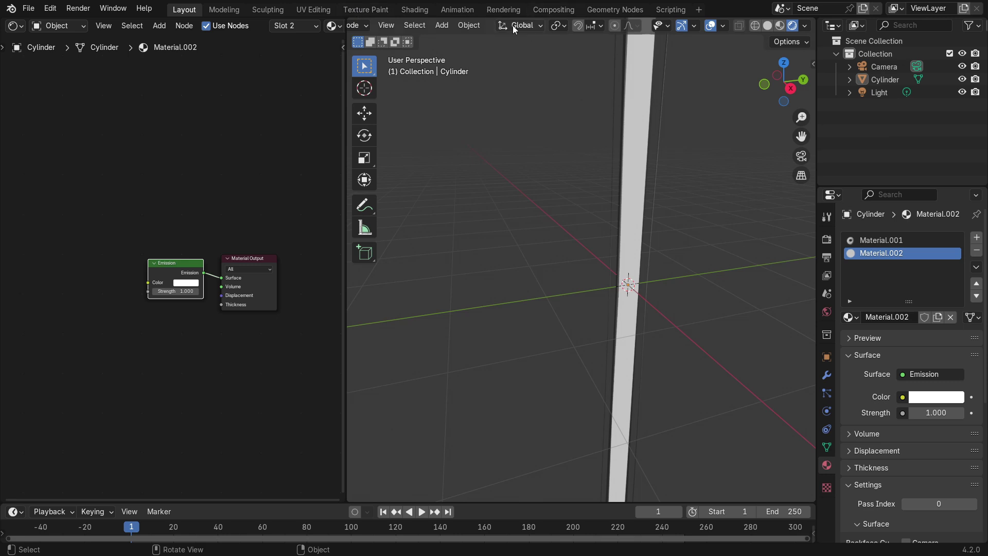
- Raise the core material's Emission strength to 1.3 and shift the Emission node slightly away from the Material Output
mouse_move(169, 292)
left_mouse_down()
mouse_move(196, 292)
mouse_move(159, 292)
mouse_move(180, 292)
left_mouse_up()
middle_click_drag(484, 299, 452, 307)
left_click_drag(156, 267, 150, 266)
middle_click_drag(543, 290, 647, 248)
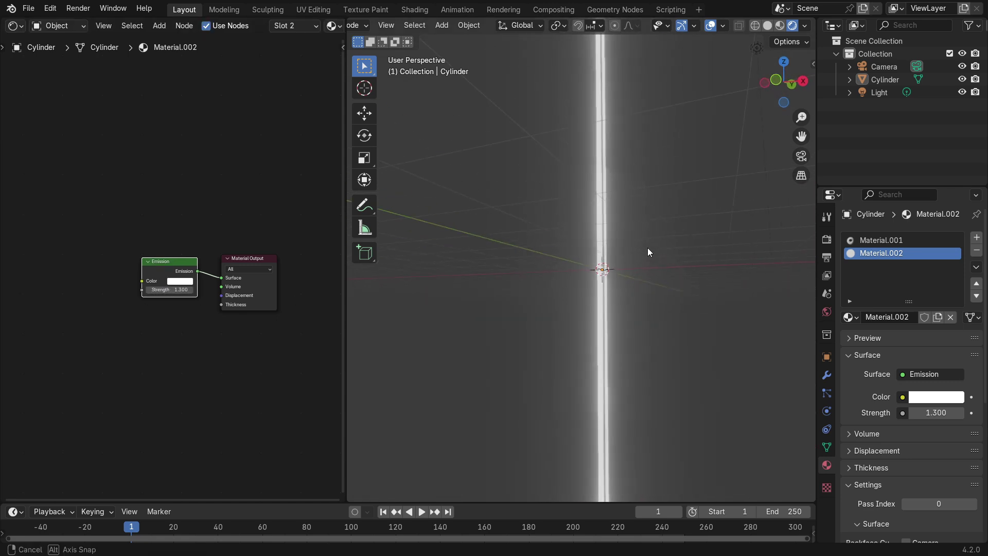
- Drive the Z rotation of Material.001's Mapping node with the expression #frame/1 and play the animation
left_click(882, 241)
middle_click_drag(155, 443, 175, 329)
scroll(175, 315, "up", 4)
mouse_move(572, 257)
middle_mouse_down()
mouse_move(539, 259)
mouse_move(561, 262)
middle_mouse_up()
mouse_move(184, 311)
left_mouse_down()
mouse_move(234, 311)
mouse_move(155, 311)
mouse_move(184, 311)
left_mouse_up()
left_click(184, 310)
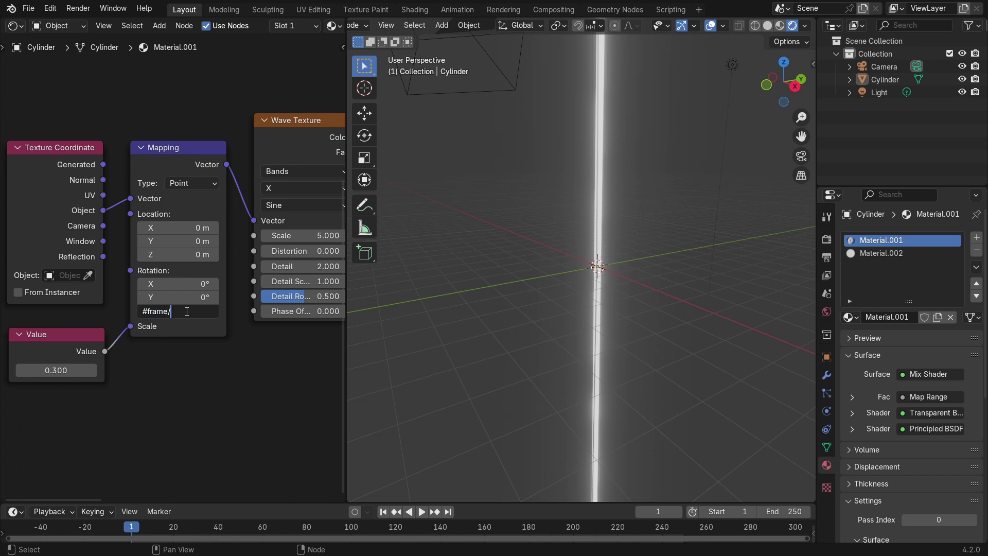
type("#frame/1")
key("Return")
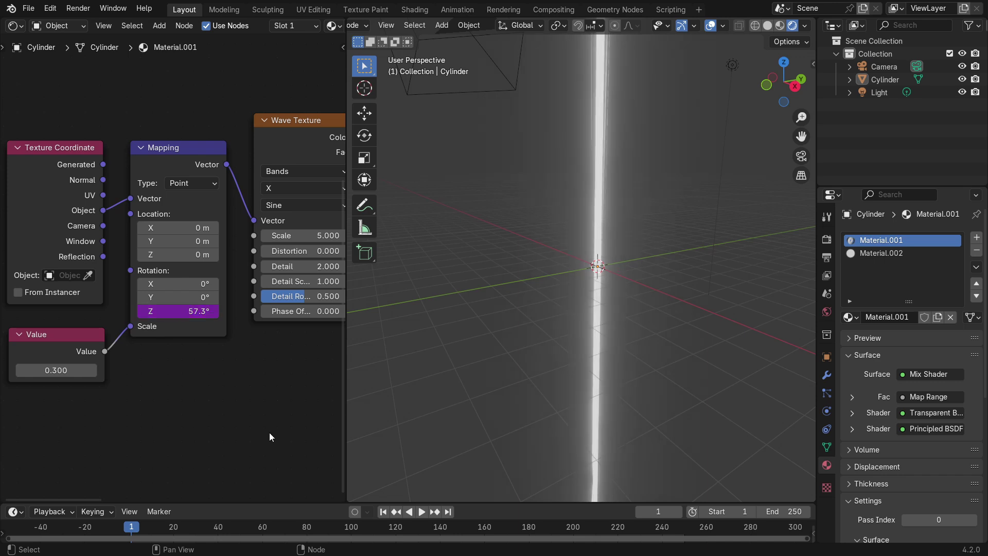
left_click(421, 512)
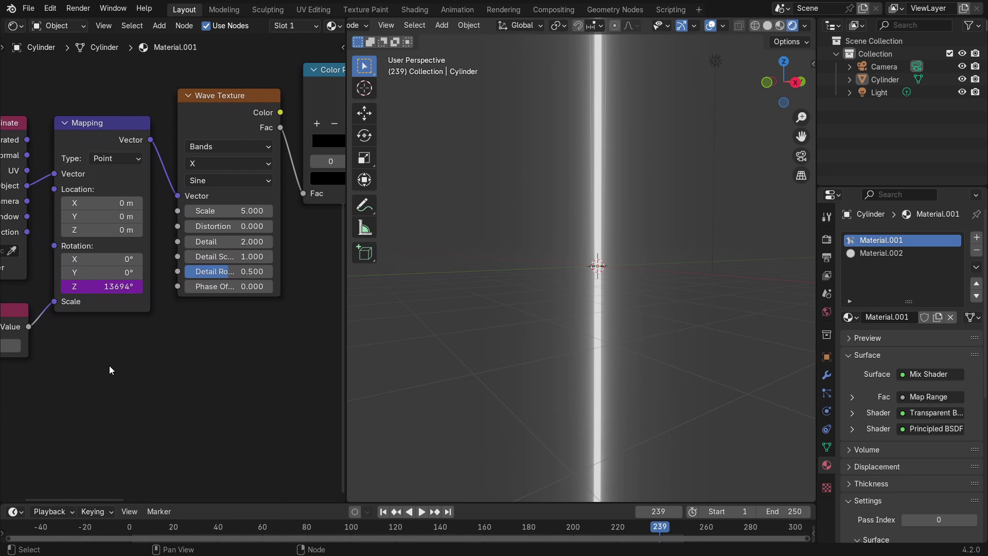
- Set the Wave Texture's scale to 0.4 and its distortion to 11.4, and replay the animation to check the pole
left_click(244, 211)
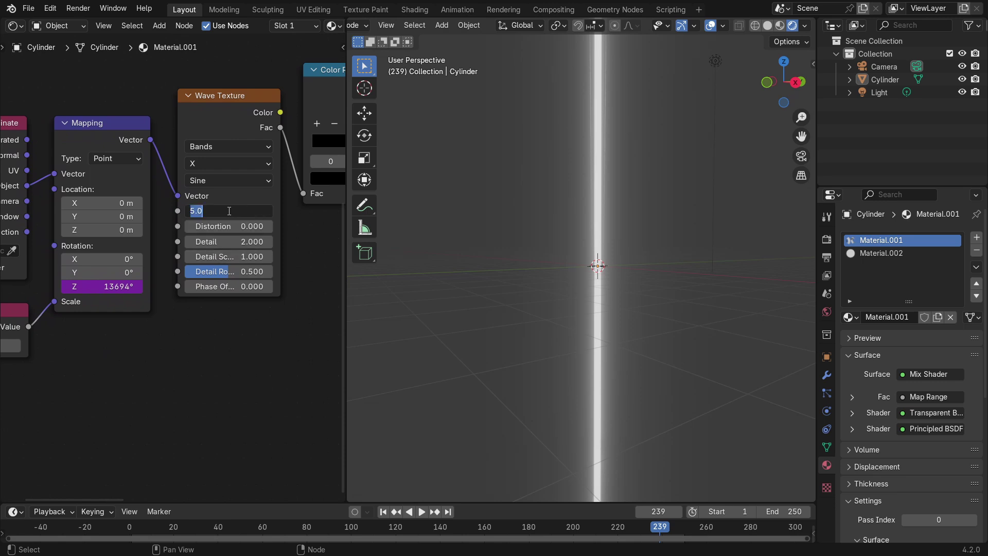
type("0.4")
key("Return")
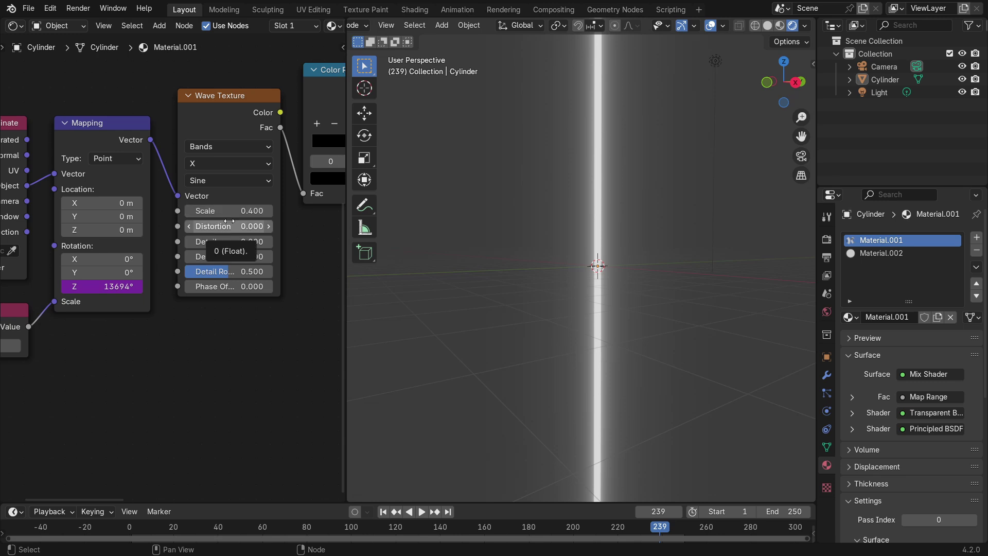
mouse_move(231, 225)
left_mouse_down()
mouse_move(267, 225)
mouse_move(242, 226)
left_mouse_up()
left_click(422, 512)
scroll(706, 370, "down", 2)
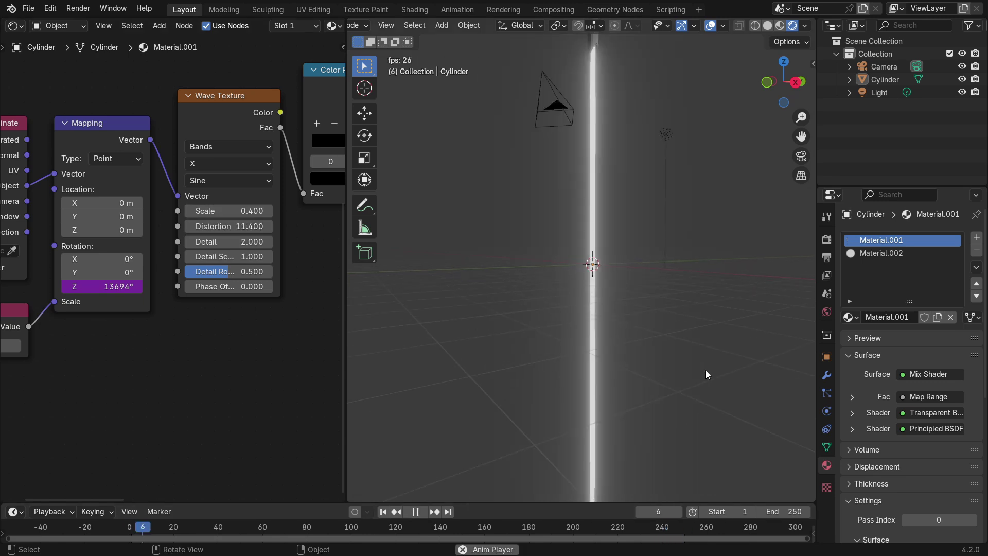
middle_click_drag(705, 369, 662, 404)
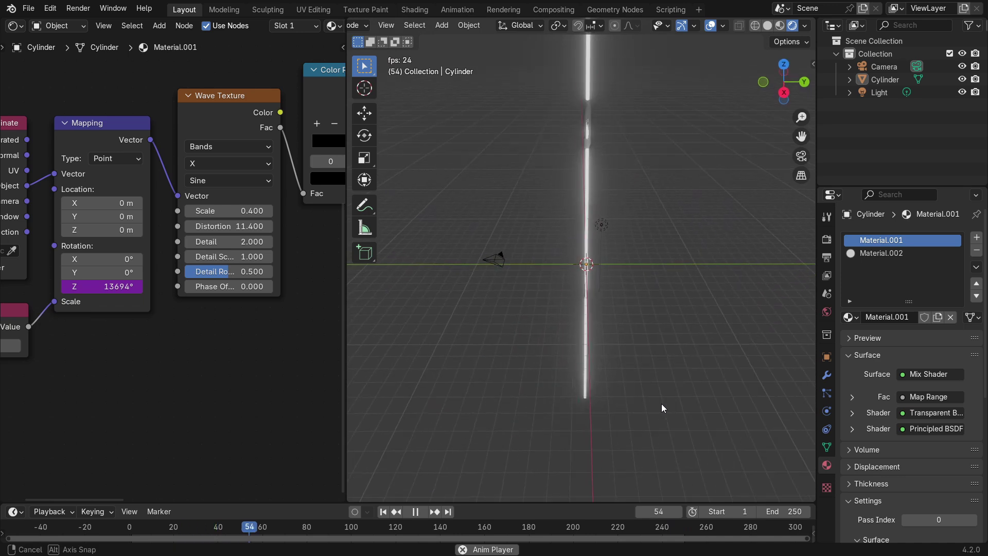
- Set the Value node feeding the Mapping scale to 1.2 and lower the Wave Texture's distortion to 1.1
left_click_drag(231, 226, 164, 226)
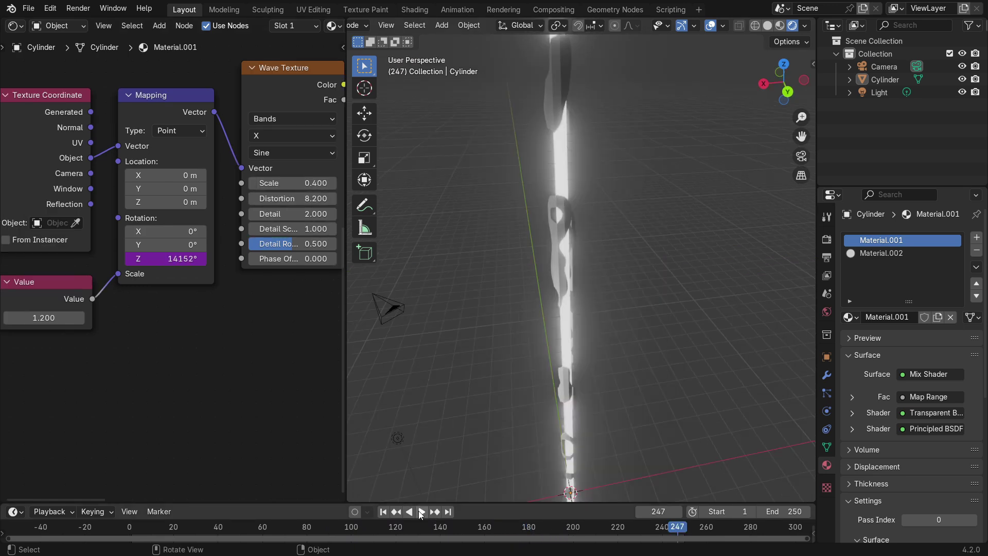
left_click(421, 512)
middle_click_drag(286, 381, 234, 408)
mouse_move(244, 224)
left_mouse_down()
mouse_move(23, 224)
mouse_move(135, 224)
left_mouse_up()
middle_click_drag(580, 270, 672, 255)
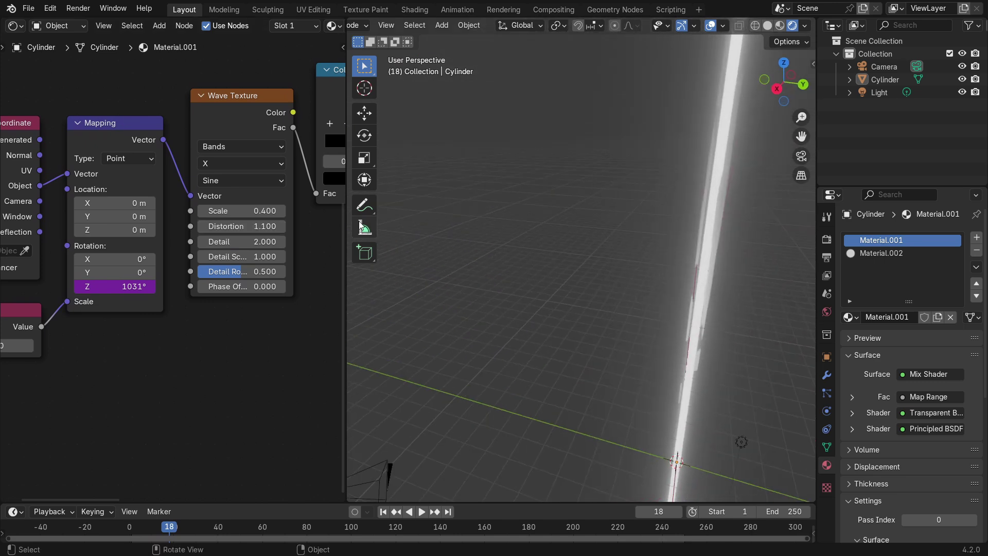
- Play the animation and examine the moving streaks on the pole from several angles
left_click(422, 514)
scroll(622, 371, "down", 2)
middle_click_drag(555, 312, 763, 223)
middle_click_drag(772, 170, 684, 190)
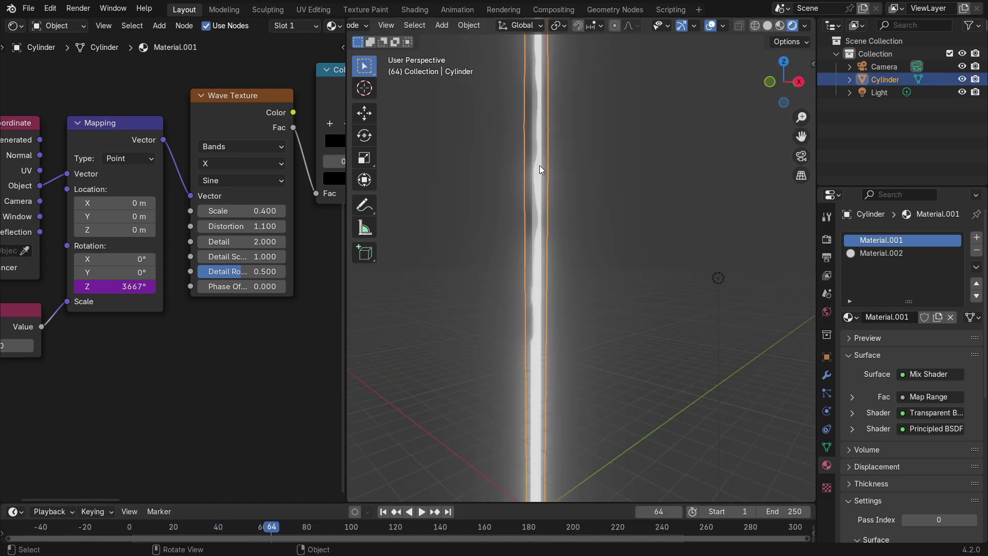
right_click(573, 171)
left_click(566, 171)
left_click(629, 196)
- Set the Mix node's B colour value to 0.003 and the Principled BSDF roughness to 1, and replay the animation
middle_click_drag(629, 196, 503, 207)
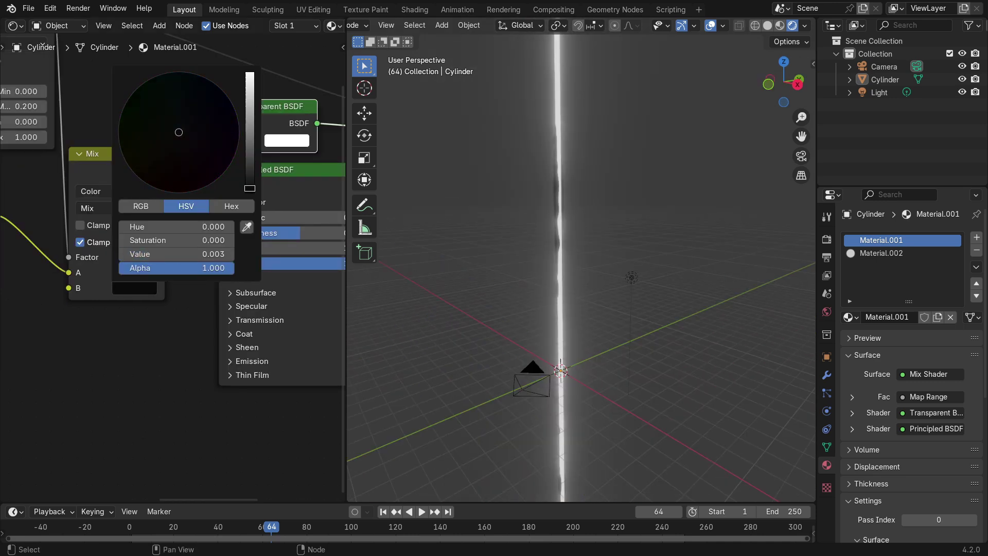
middle_click_drag(222, 394, 155, 403)
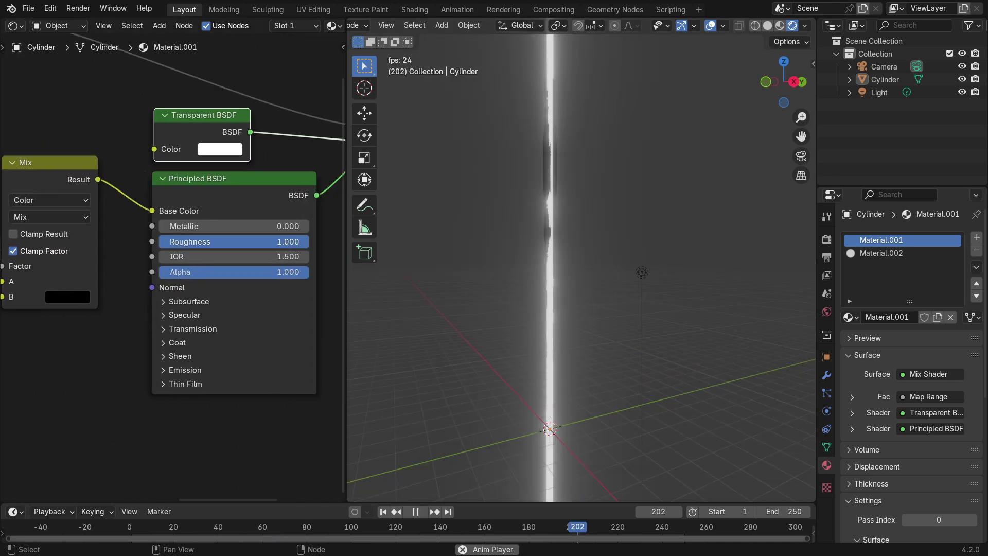
middle_click_drag(419, 280, 536, 292)
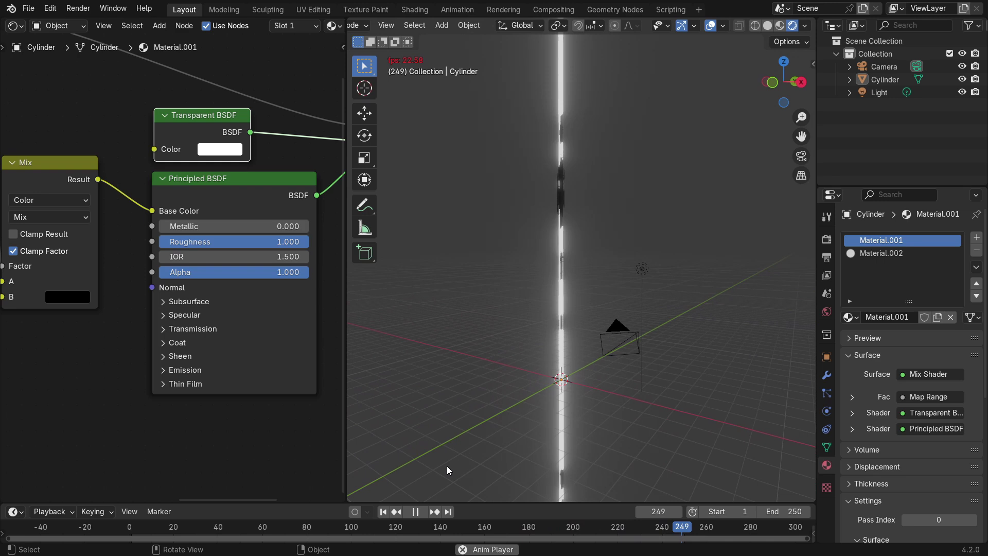
left_click(416, 512)
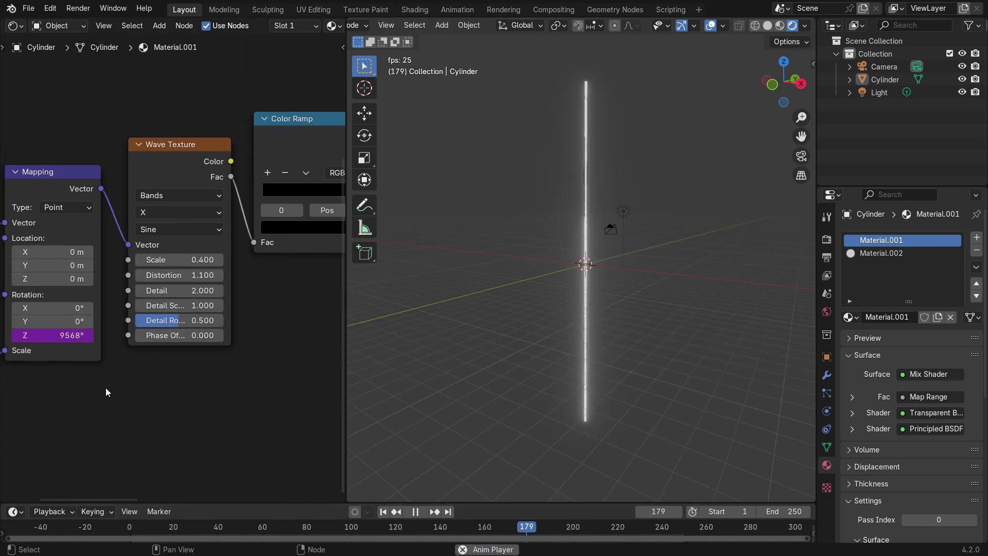
- Set the Value node feeding the Mapping scale to 1.1 and the animation's end frame to 50, and replay it
middle_click_drag(107, 392, 248, 374)
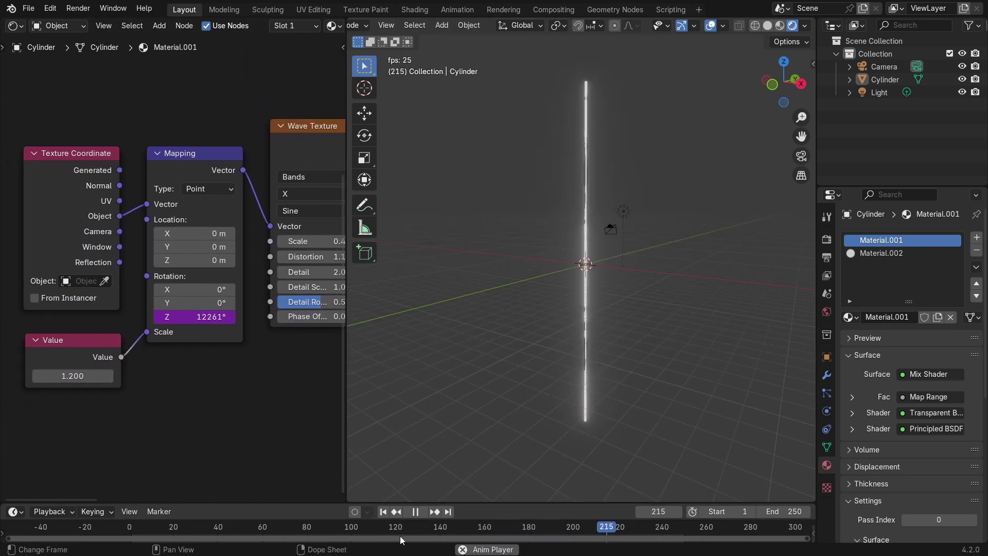
left_click(419, 514)
middle_click_drag(268, 409, 260, 406)
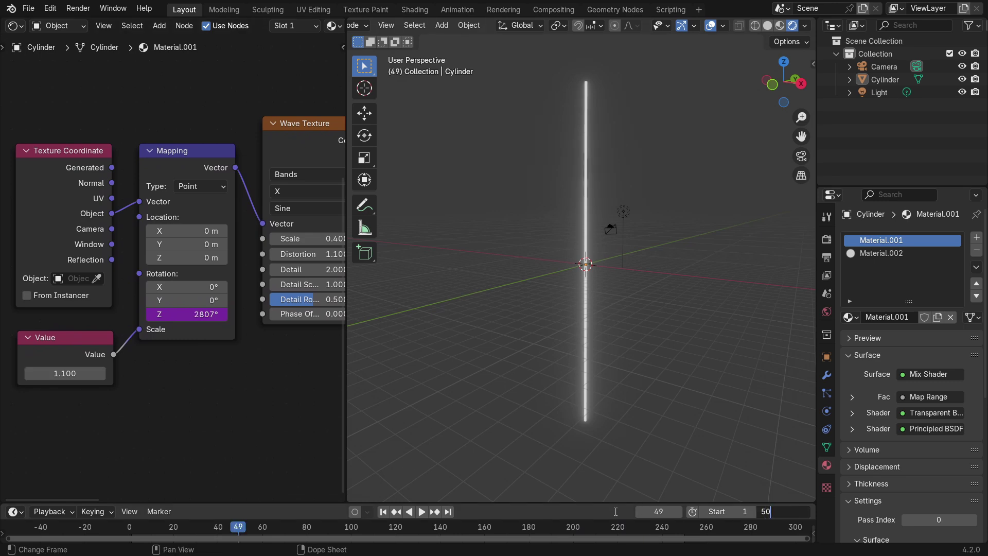
key("Return")
left_click(421, 512)
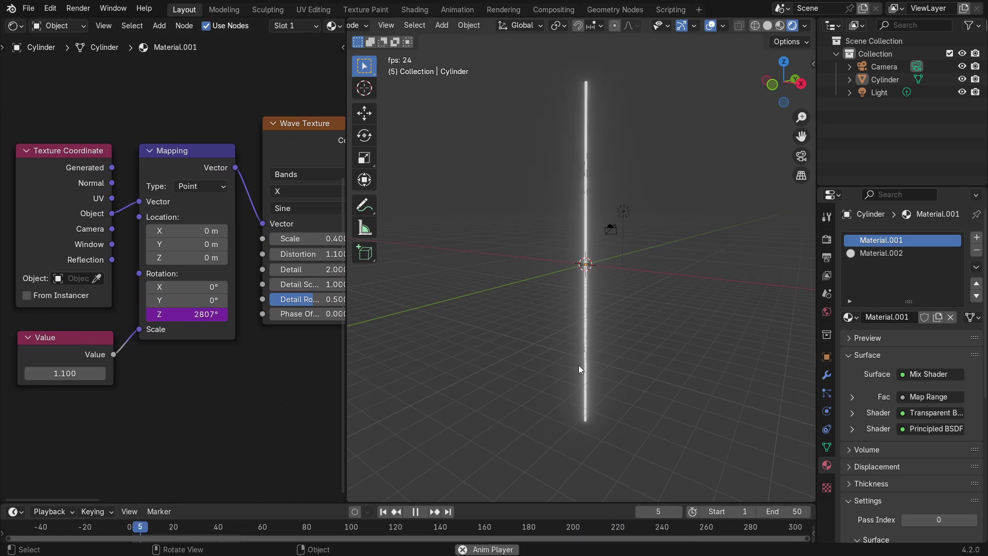
scroll(607, 318, "up", 4)
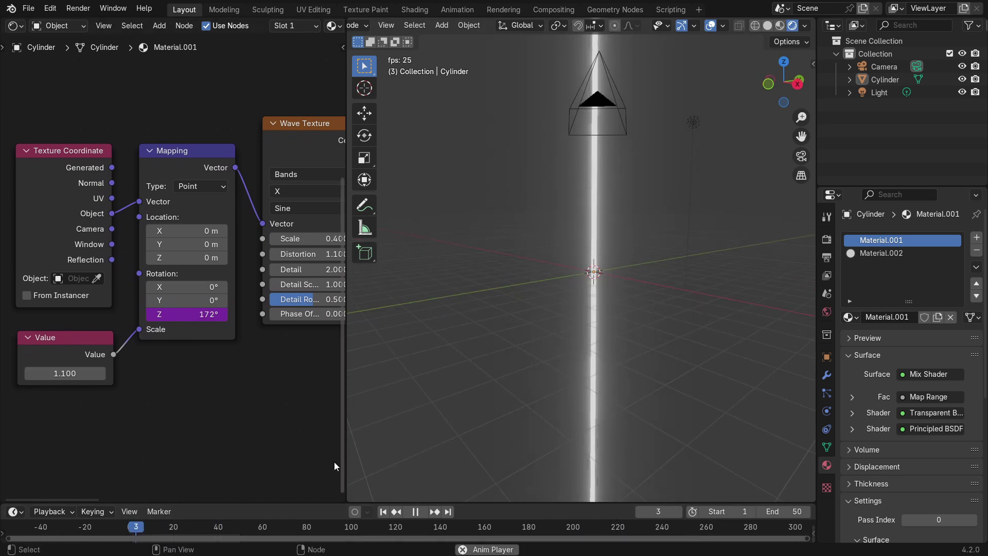
left_click(425, 510)
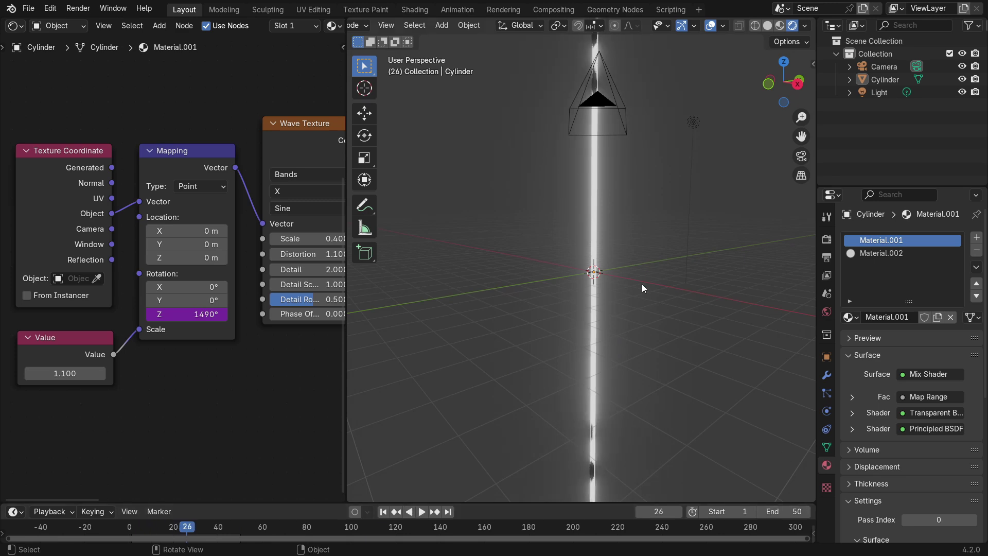
- Set the Wave Texture's scale to 0.5 and move the Color Ramp's black stop to position 0.978
middle_click_drag(641, 284, 677, 325)
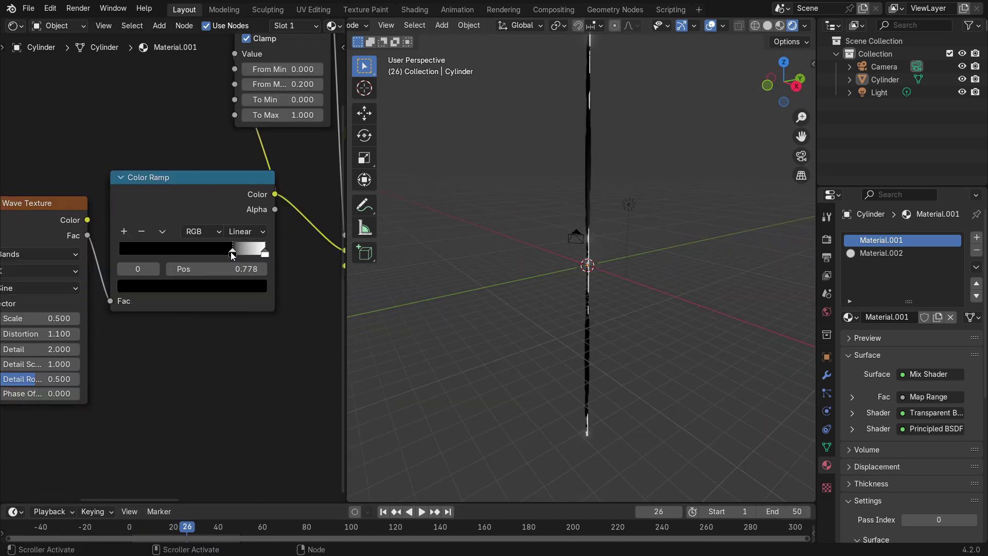
left_click_drag(231, 251, 261, 253)
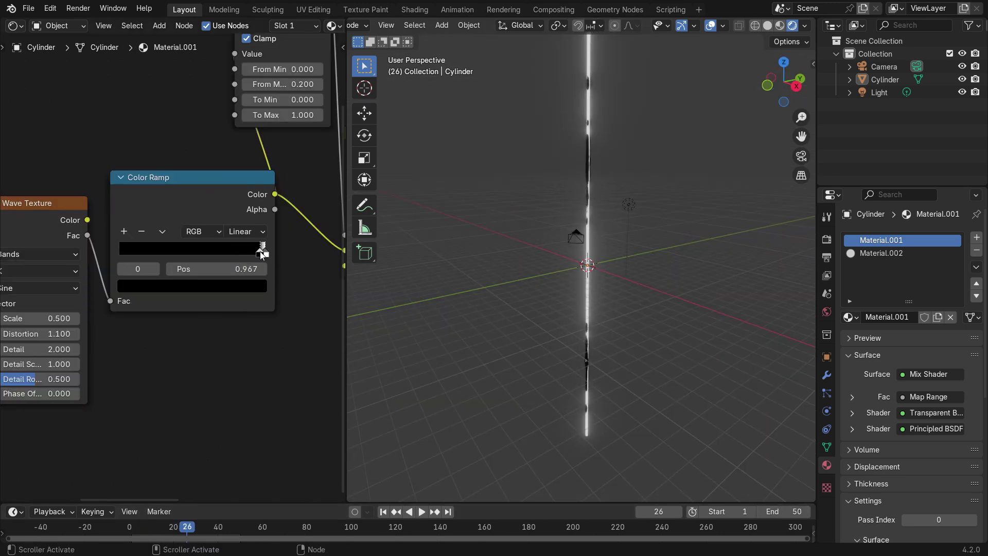
middle_click_drag(301, 284, 242, 310)
middle_click_drag(516, 329, 471, 317)
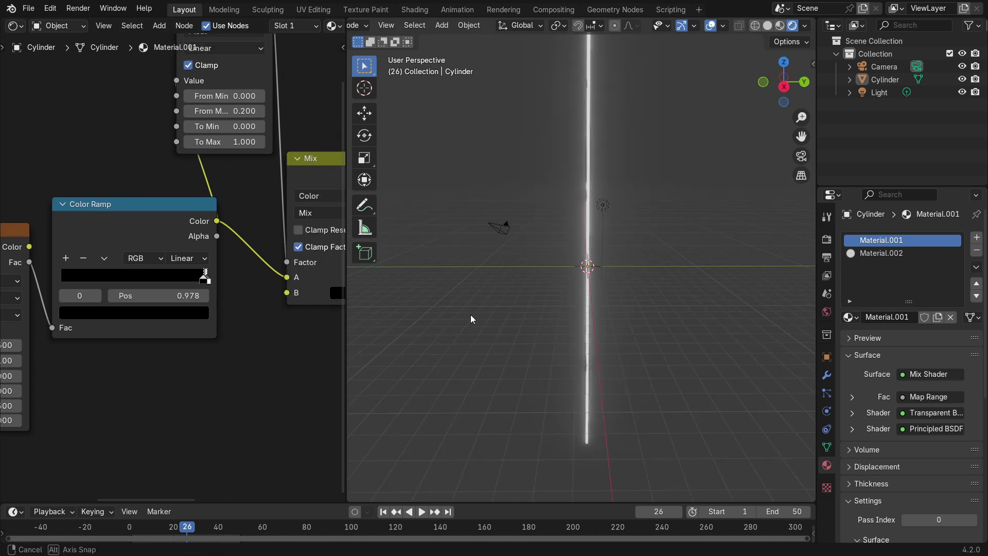
middle_click_drag(470, 317, 496, 313)
- Make room before the Material Output and insert a duplicate of the Mix Shader between the existing one and the output
key("g")
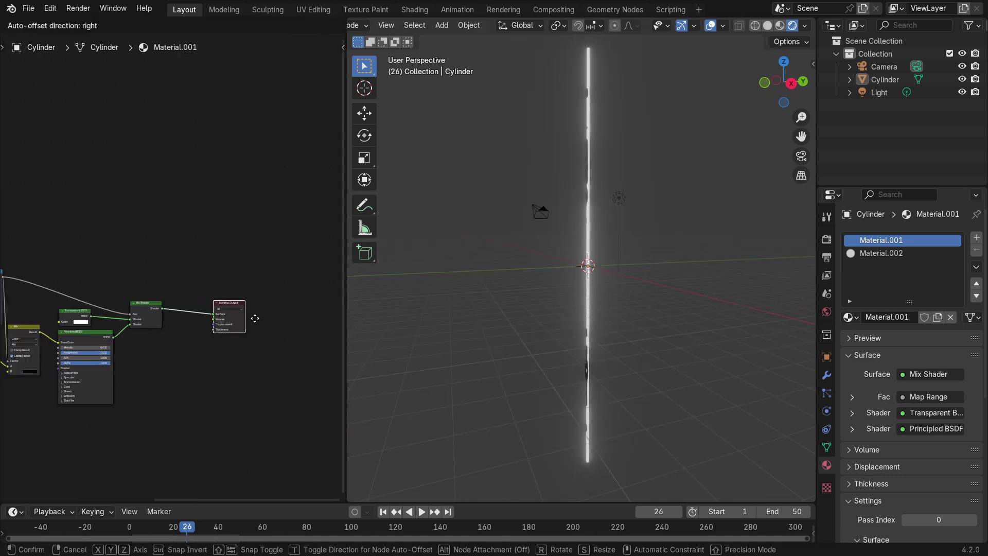
left_click(253, 316)
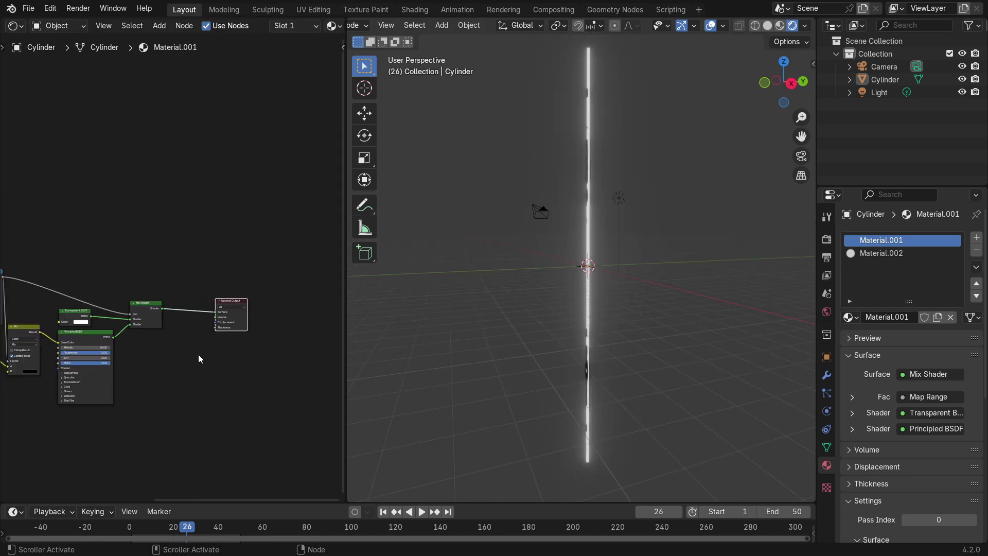
scroll(174, 233, "up", 2)
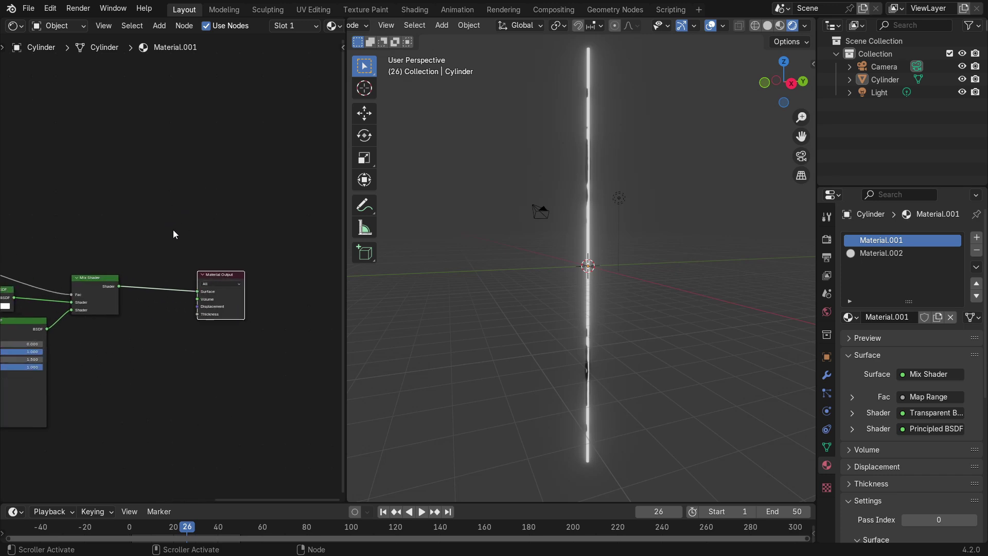
key("shift+d")
left_click(169, 289)
middle_click_drag(29, 315, 125, 315)
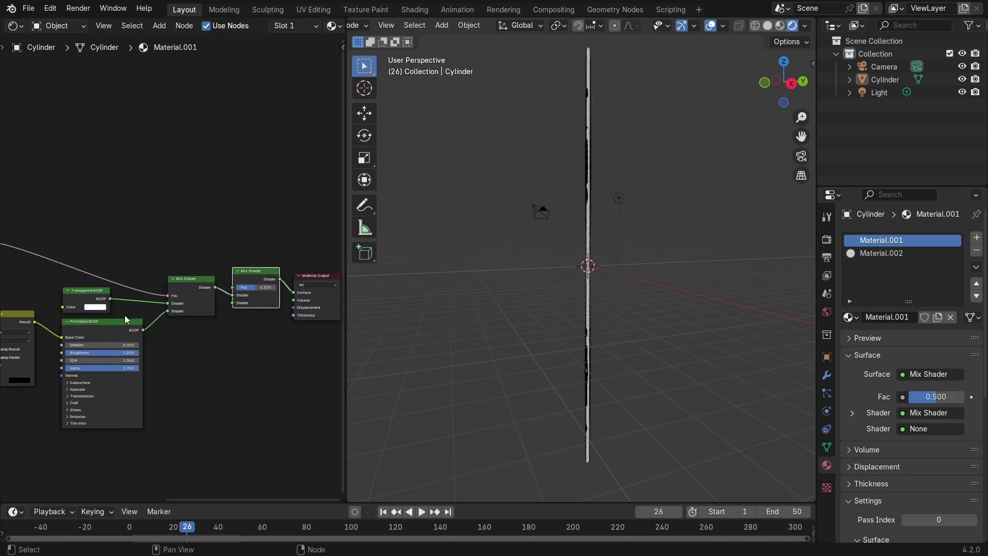
- Duplicate the Transparent BSDF and the Color Ramp, placing the copies above the Mix Shaders
key("shift+d")
left_click(192, 251)
middle_click_drag(155, 160, 159, 198)
left_click(30, 315)
key("shift+d")
left_click(266, 130)
- Wire the new Mix Shader with the duplicated Color Ramp as Fac, the copied Transparent BSDF first and the original Mix Shader second
scroll(198, 312, "up", 3)
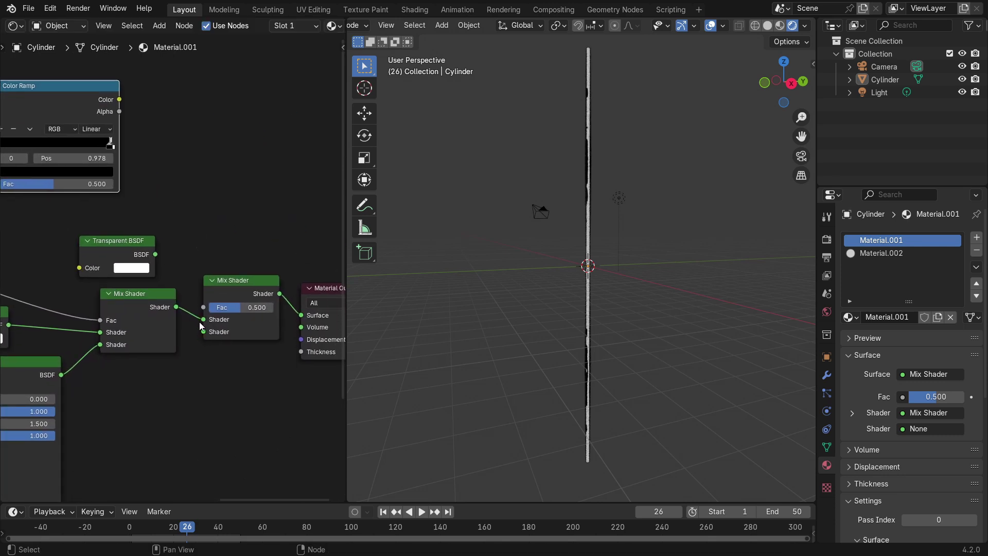
left_click_drag(203, 319, 204, 332)
left_click_drag(154, 254, 192, 318)
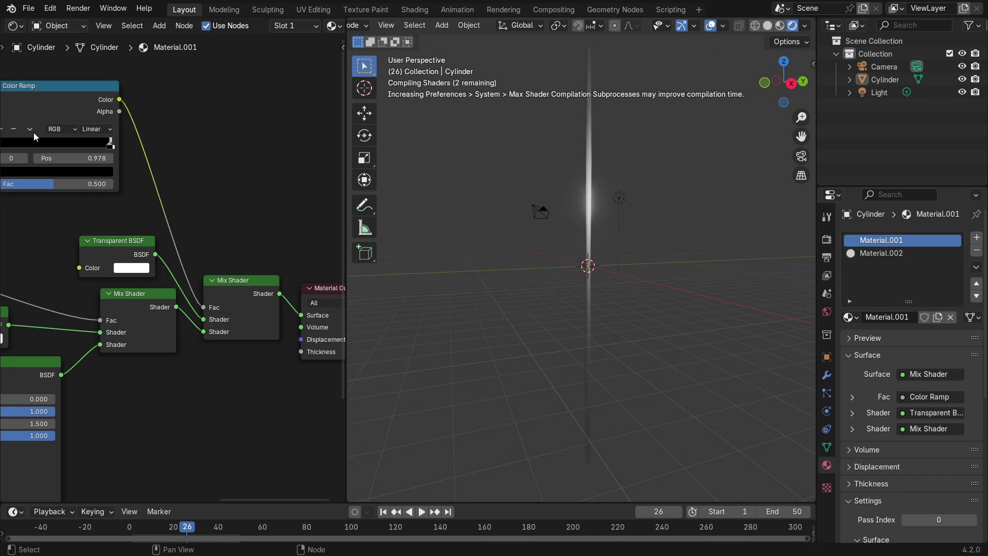
- Reset the duplicated Color Ramp, set its interpolation to Constant and move the white stop close to the black one
left_click(32, 130)
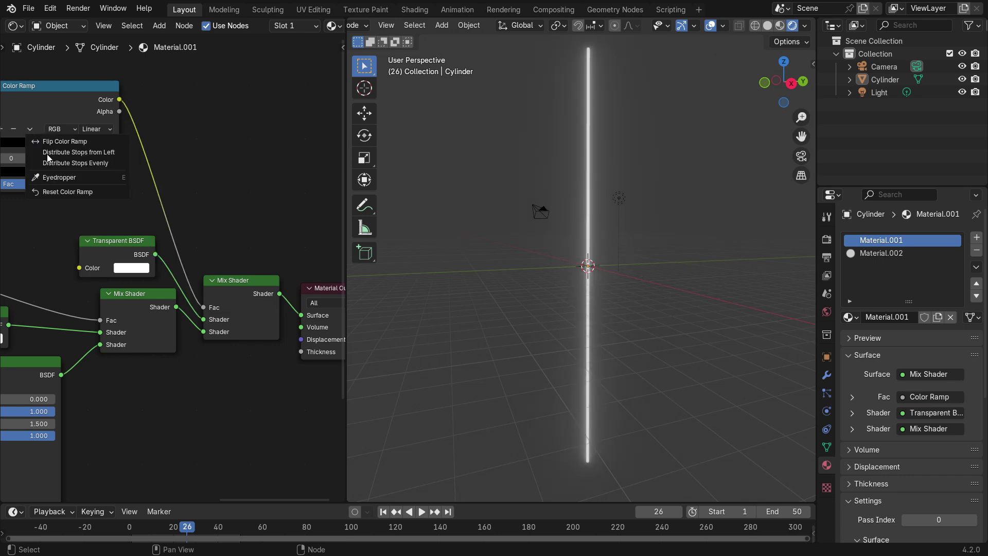
left_click(63, 193)
middle_click_drag(106, 216, 189, 216)
left_click(190, 130)
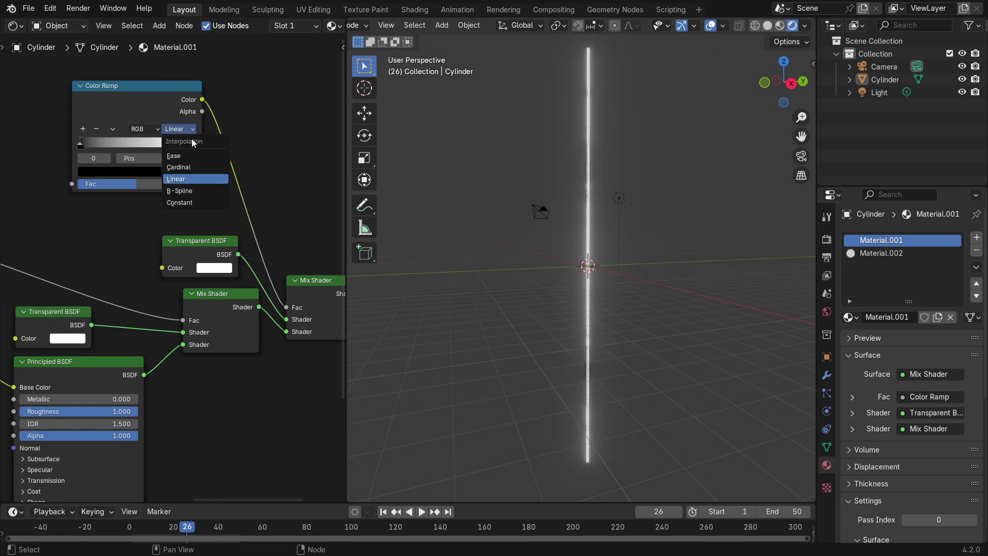
left_click(180, 203)
left_click_drag(195, 149, 83, 150)
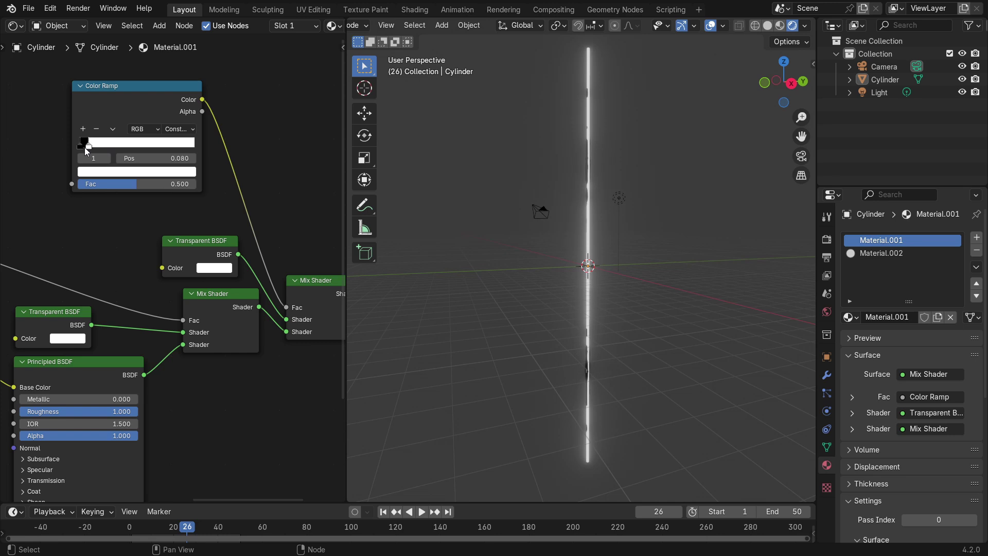
mouse_move(154, 158)
left_mouse_down()
mouse_move(190, 158)
mouse_move(150, 158)
left_mouse_up()
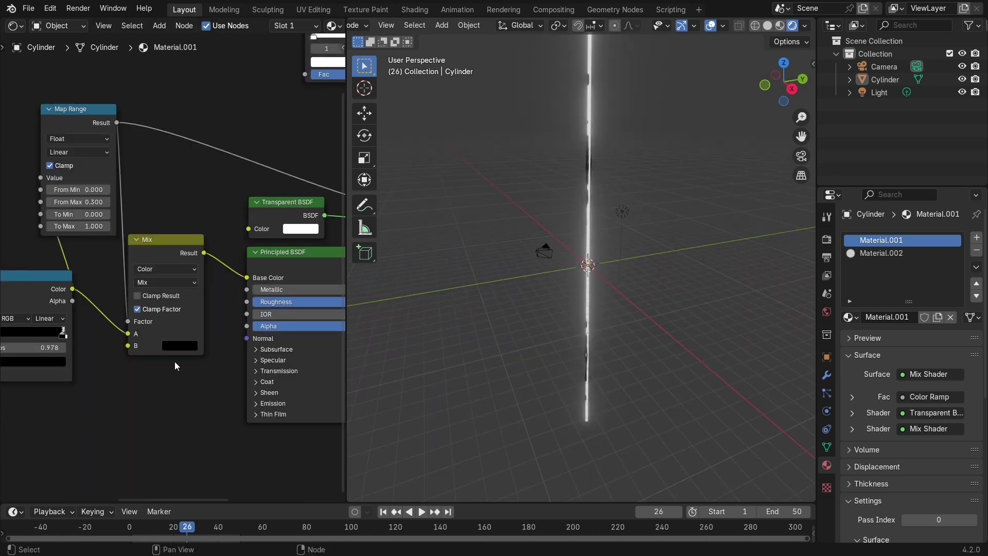
- Lighten the Mix node's B color to near white and play the animation briefly to check the shell
left_click(184, 347)
left_click_drag(271, 246, 271, 183)
middle_click_drag(549, 375, 577, 369)
left_click(425, 514)
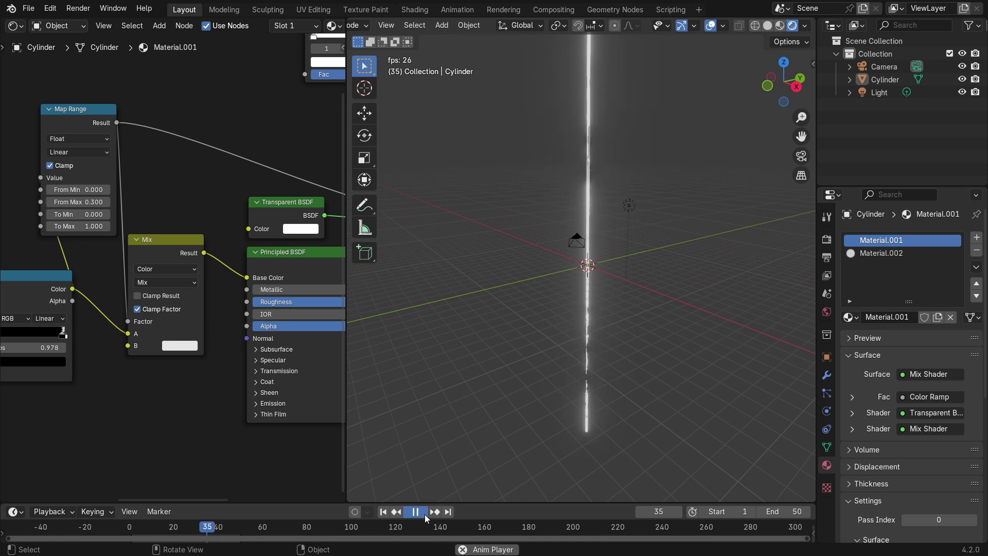
left_click(425, 515)
middle_click_drag(631, 365, 710, 267)
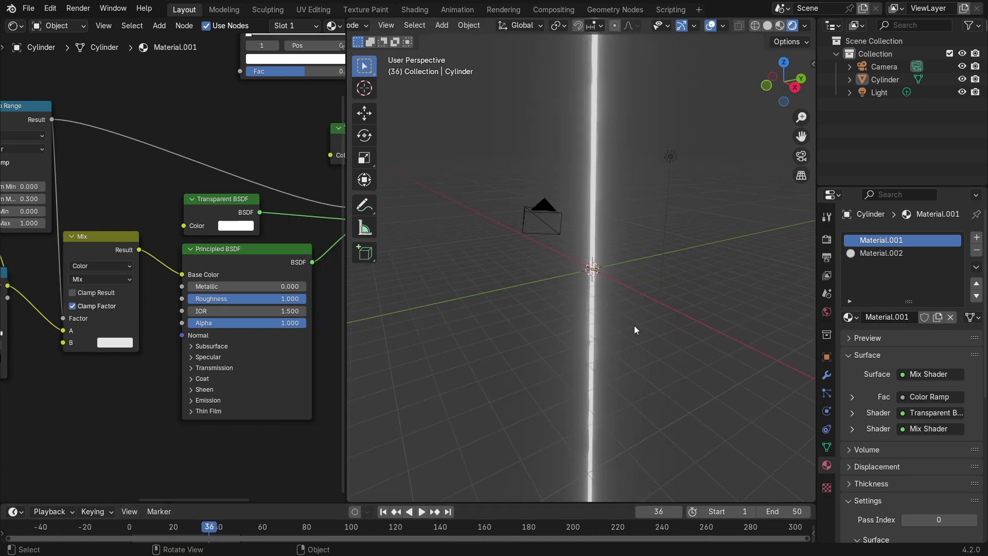
- Widen the 3D viewport and add a UV sphere at the origin
left_click_drag(345, 349, 18, 345)
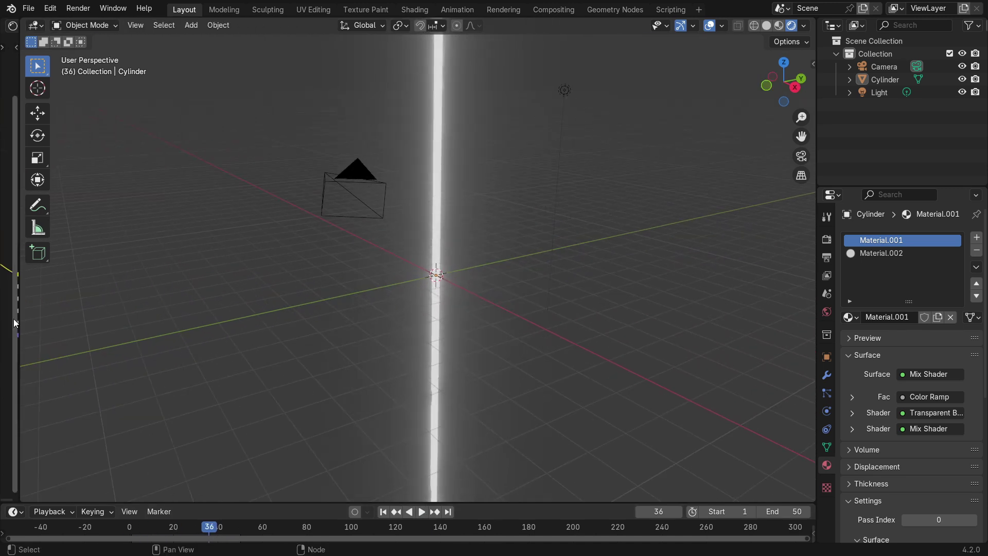
middle_click_drag(391, 330, 309, 303)
left_click(194, 29)
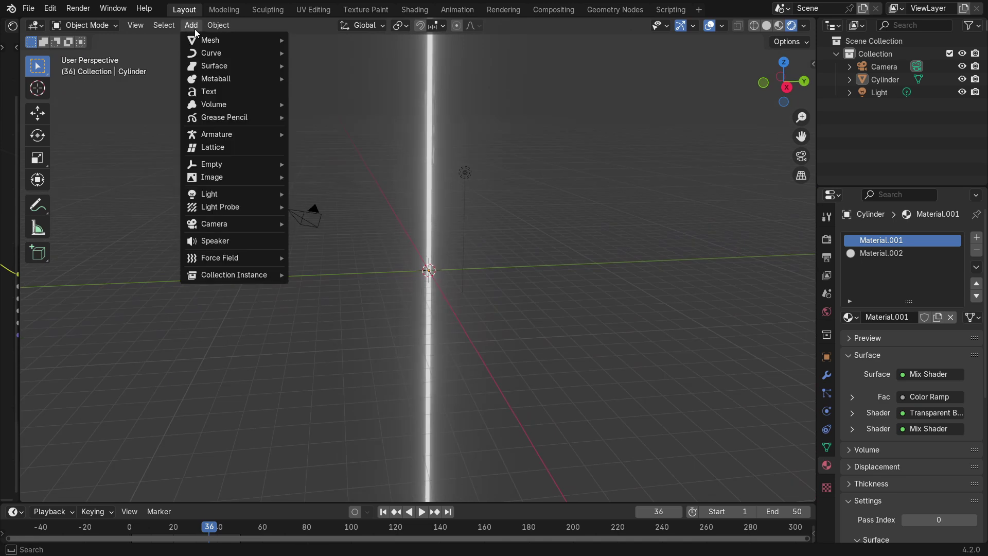
mouse_move(196, 36)
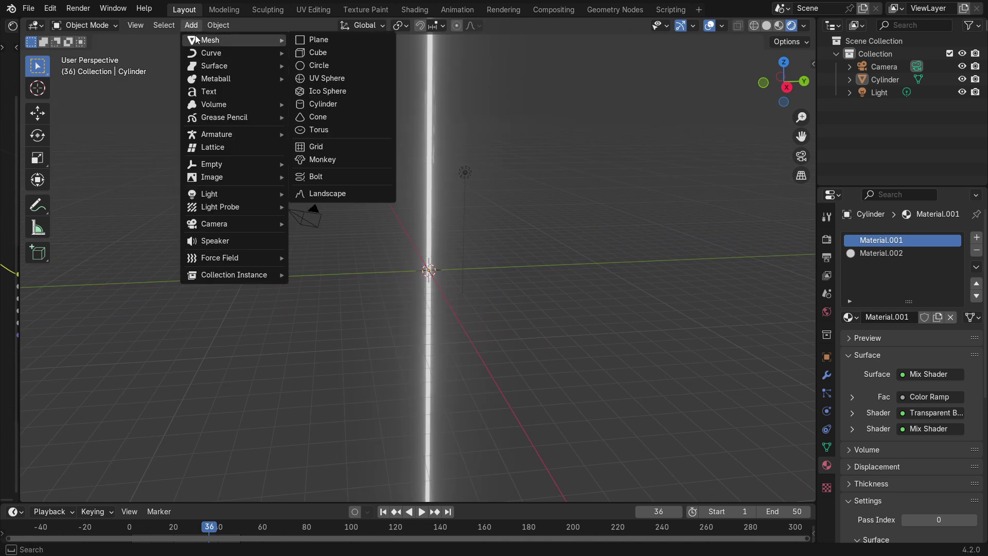
left_click(326, 80)
middle_click_drag(554, 231, 534, 239)
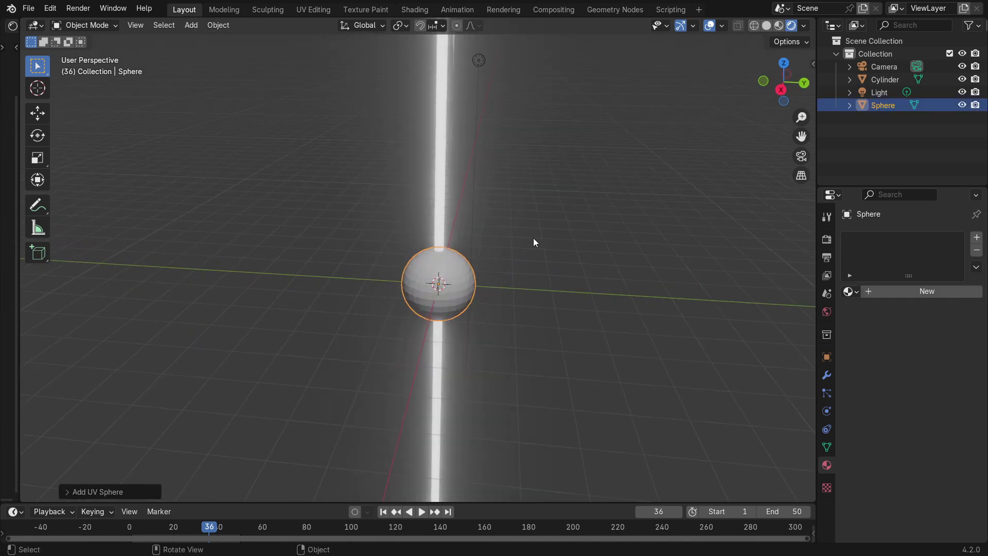
- Set the new UV sphere to 24 segments and shade it smooth
left_click(67, 492)
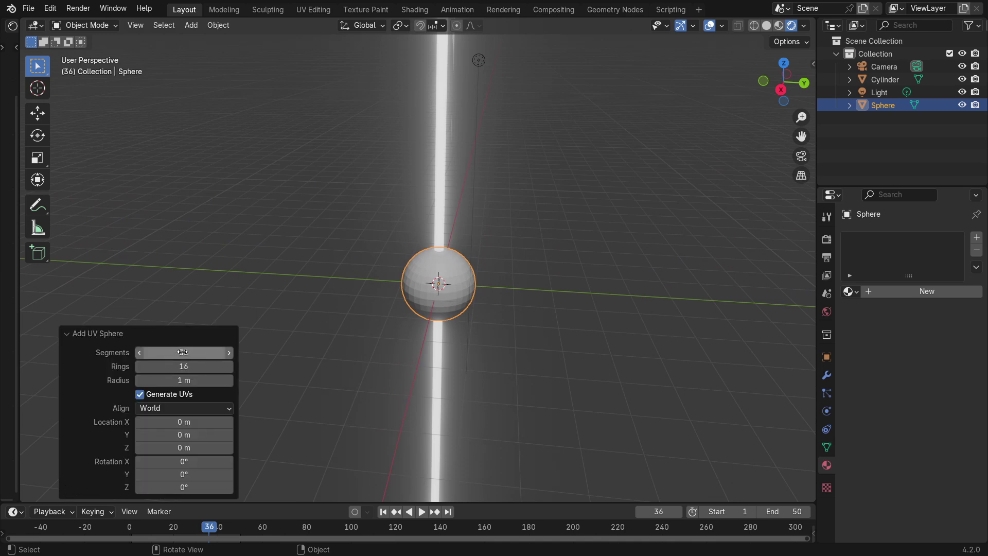
left_click(183, 352)
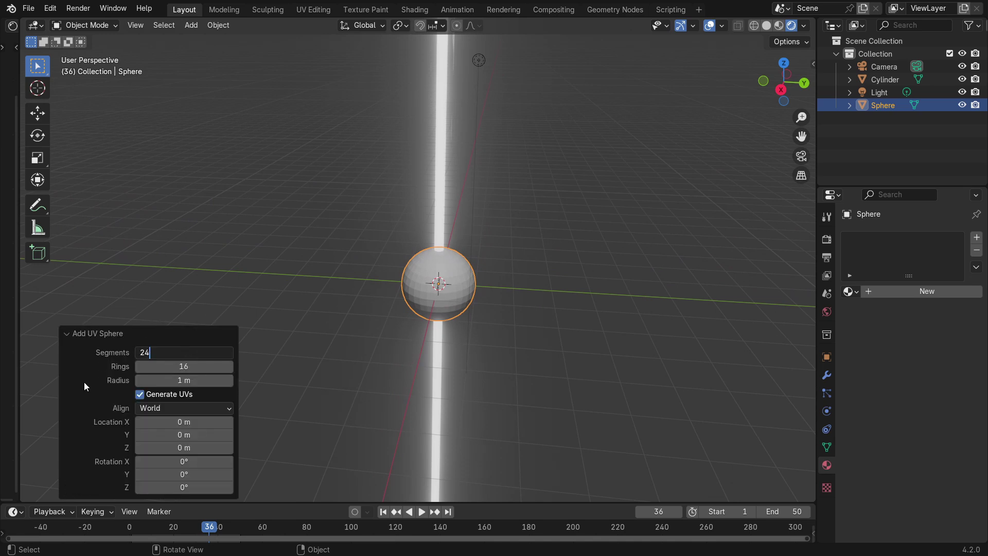
type("24")
key("Return")
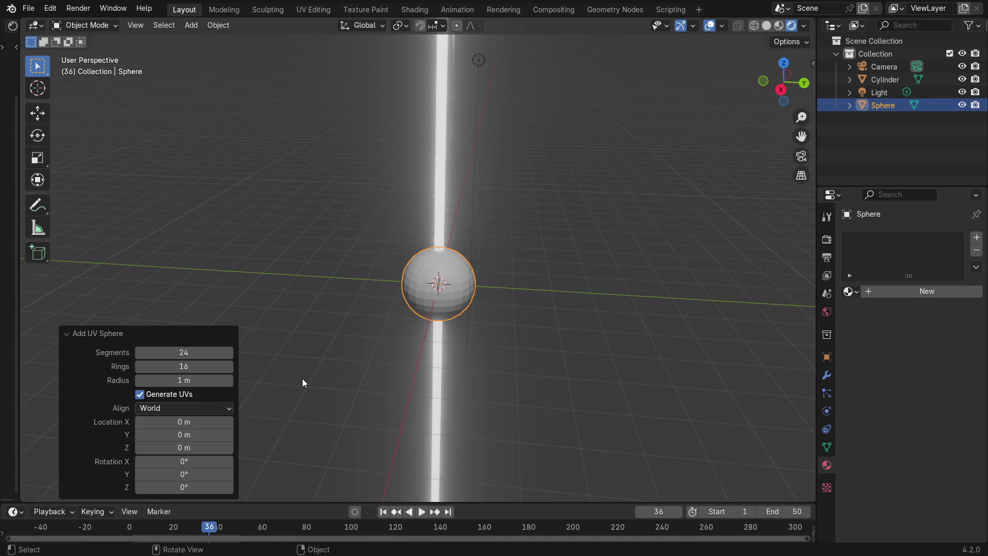
left_click(67, 333)
middle_click_drag(373, 297, 477, 395)
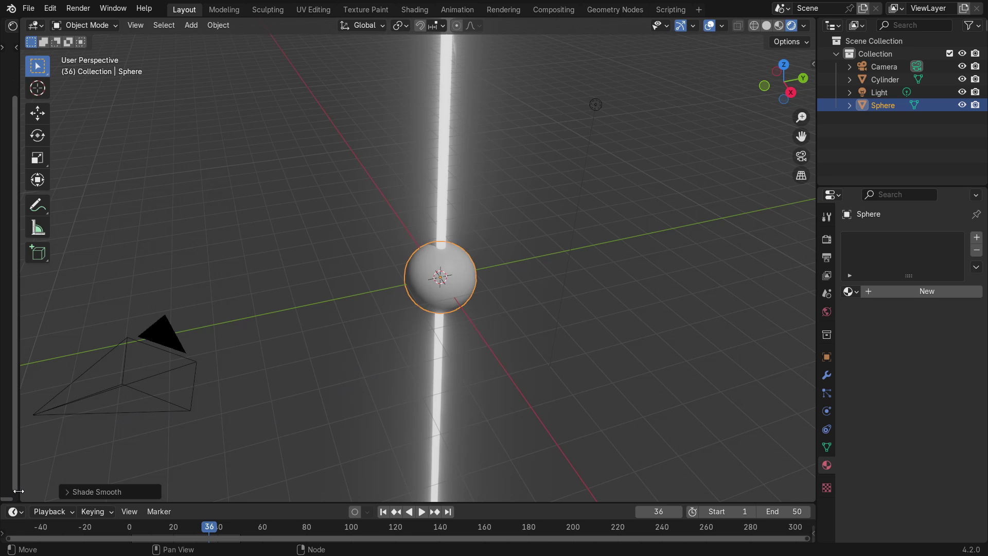
- Widen the node editor and give the sphere its own independent copy of the emission material Material.002
left_click_drag(18, 491, 483, 123)
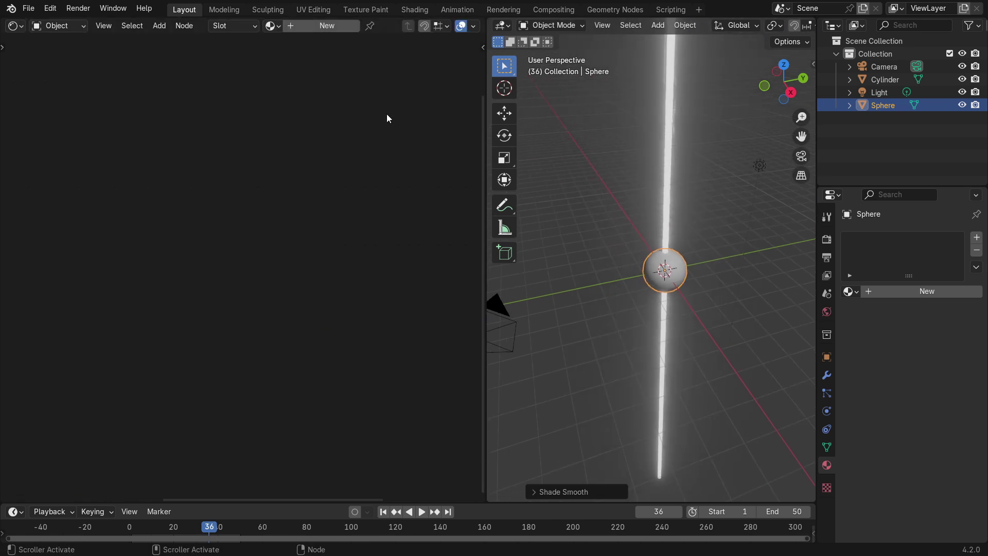
left_click(319, 26)
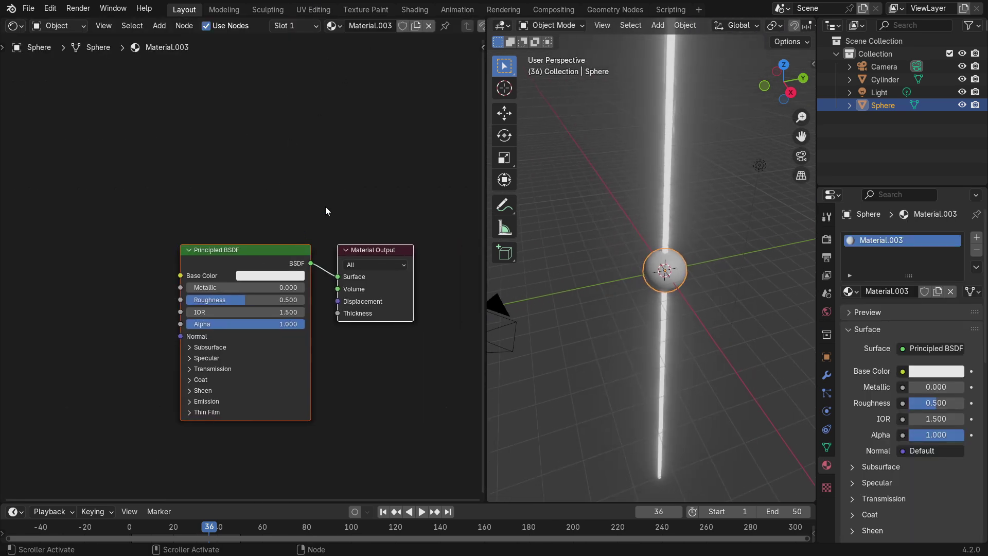
left_click(334, 27)
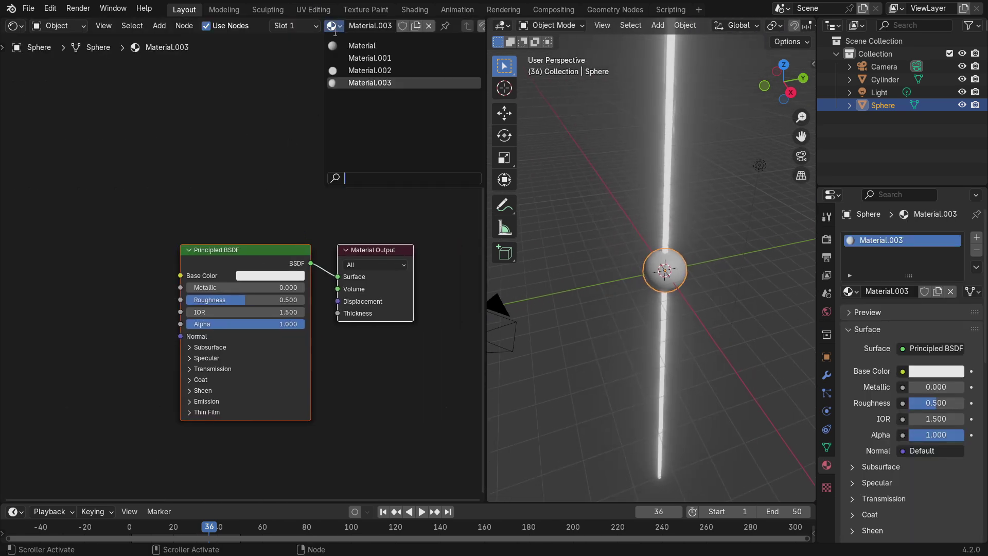
left_click(347, 69)
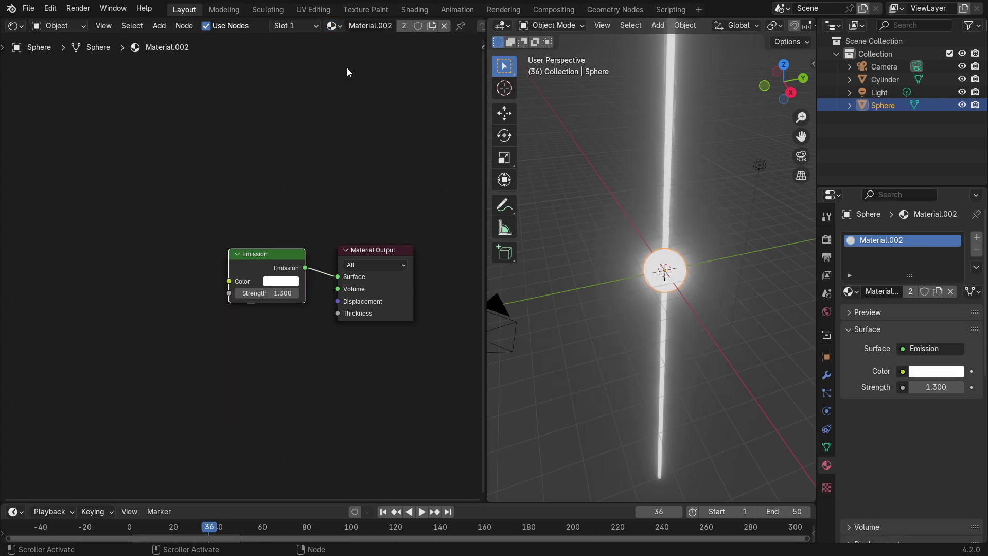
left_click(431, 29)
- Mix a Transparent BSDF with the Emission through a new Mix Shader and drive its Fac with a new Color Ramp
left_click_drag(170, 272, 33, 255)
key("shift+a")
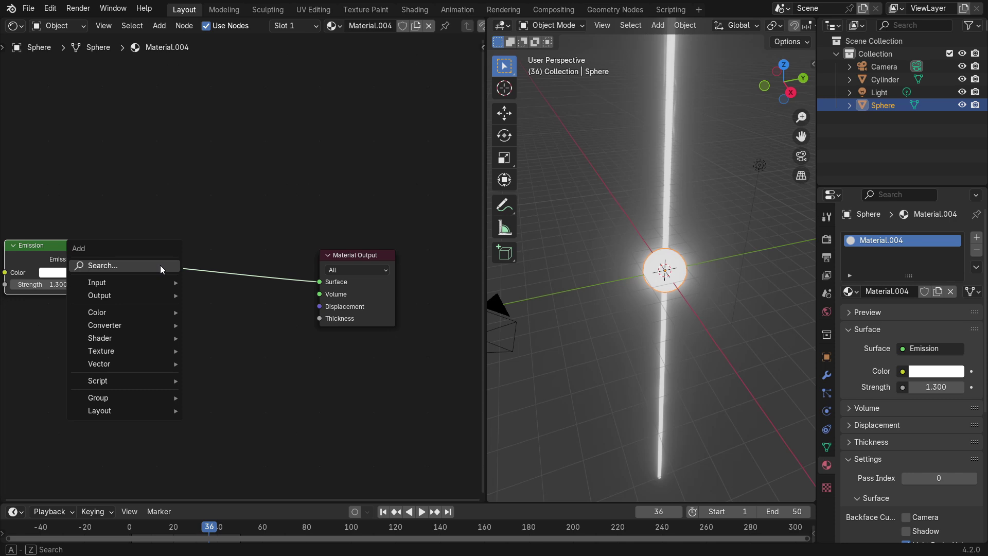
left_click(165, 266)
type("m")
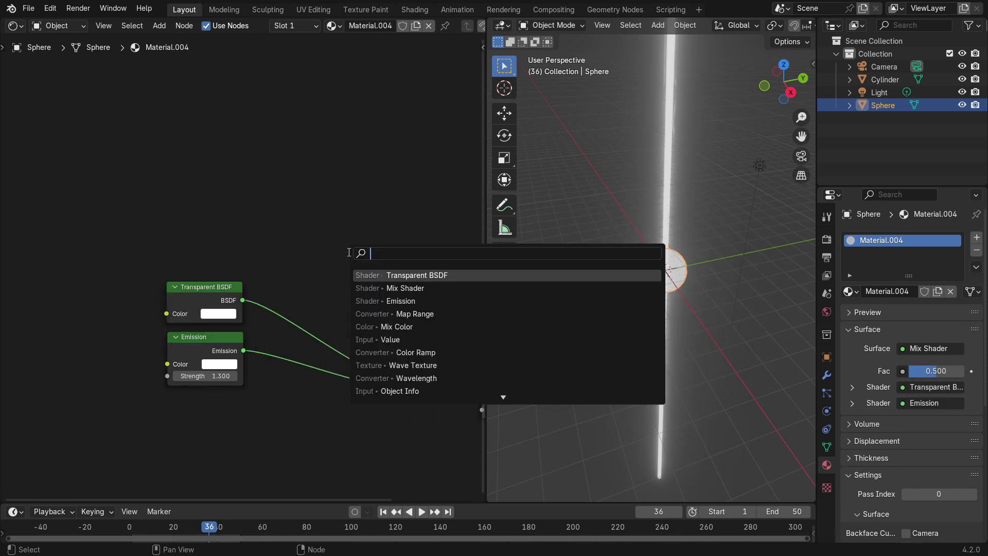
type("c")
left_click(415, 288)
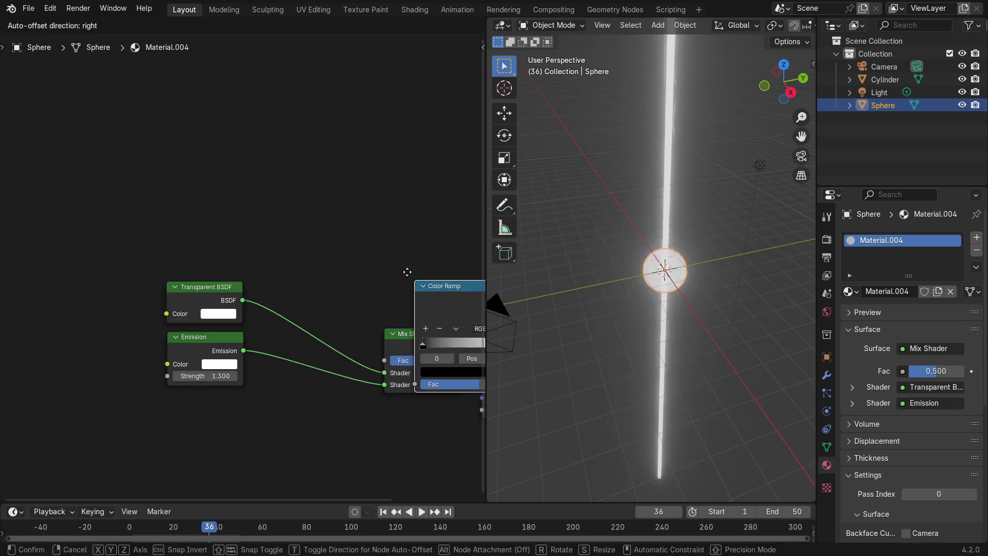
- Add a Voronoi Texture and a second Color Ramp, wiring Distance into the ramp and its Color into the Emission's Color
key("shift+a")
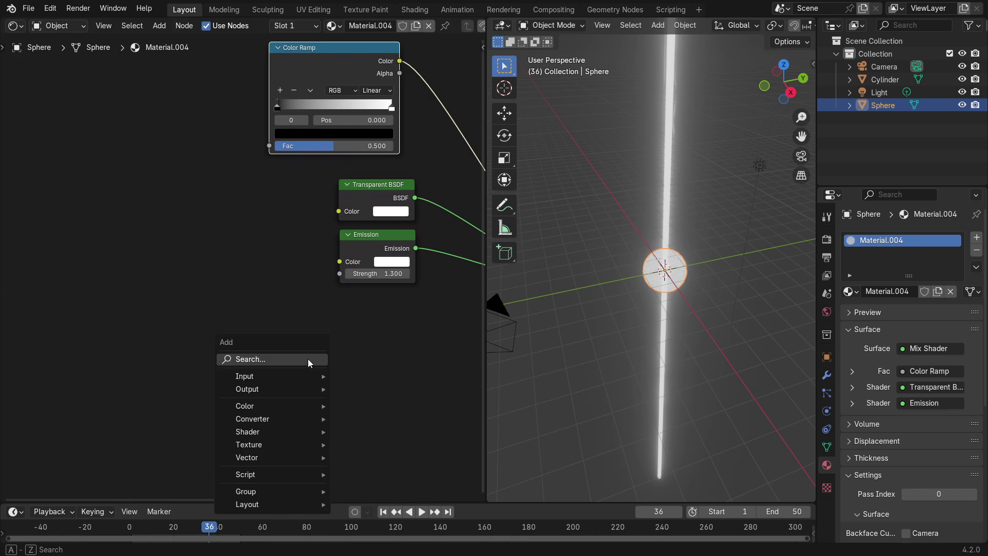
left_click(307, 359)
type("v")
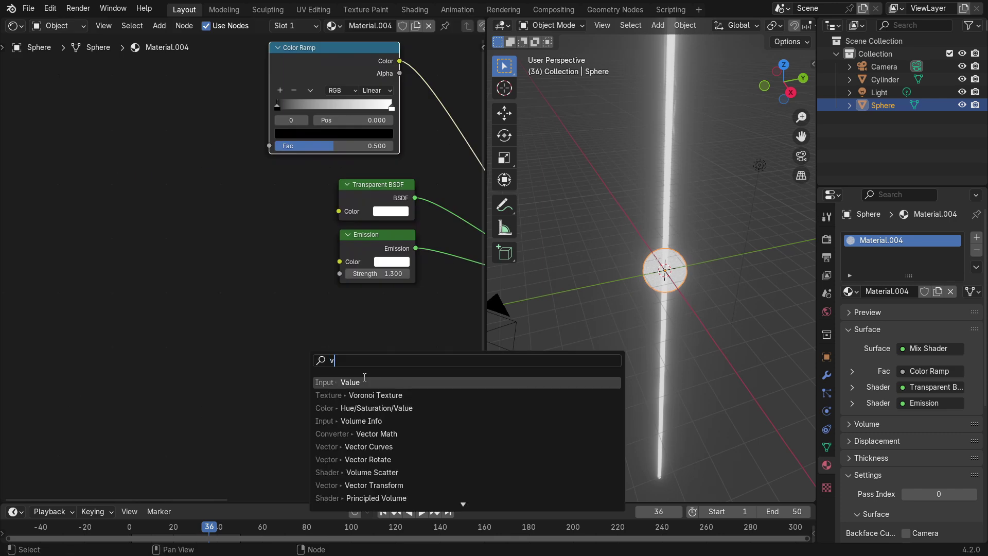
key("Down")
key("Return")
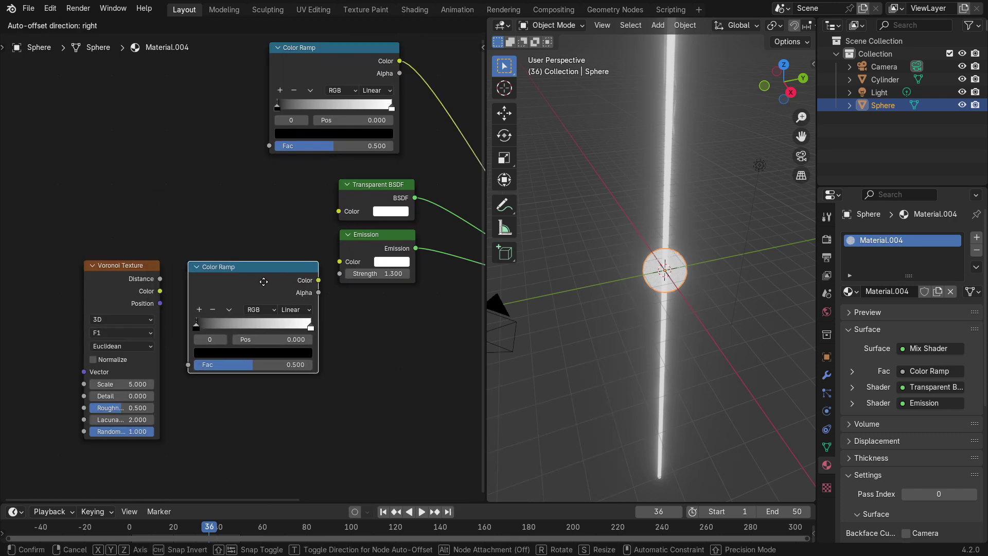
left_click(265, 284)
left_click_drag(319, 280, 339, 261)
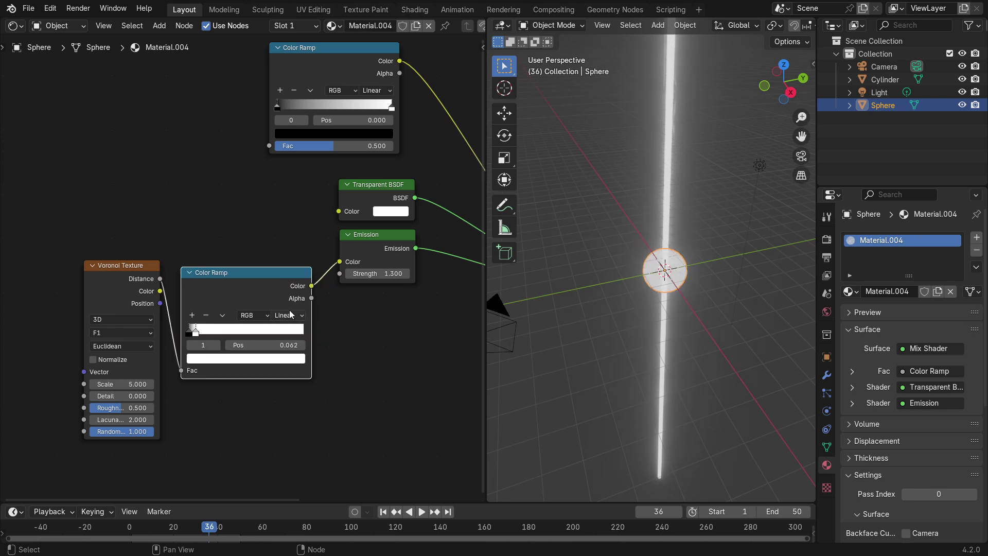
- Set the lower Color Ramp's interpolation to Constant and connect its Color to the upper Color Ramp's Fac
left_click(284, 317)
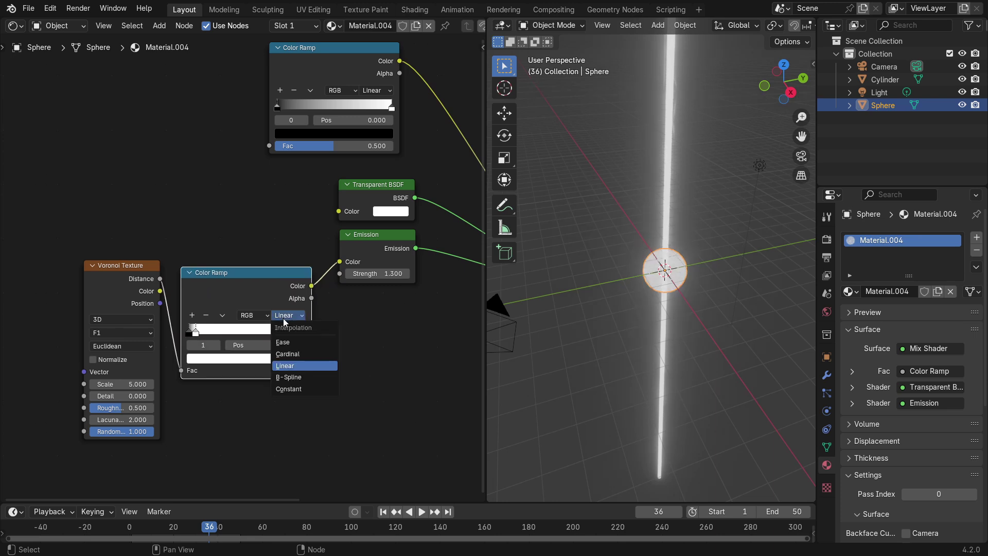
left_click(294, 389)
left_click_drag(311, 286, 325, 229)
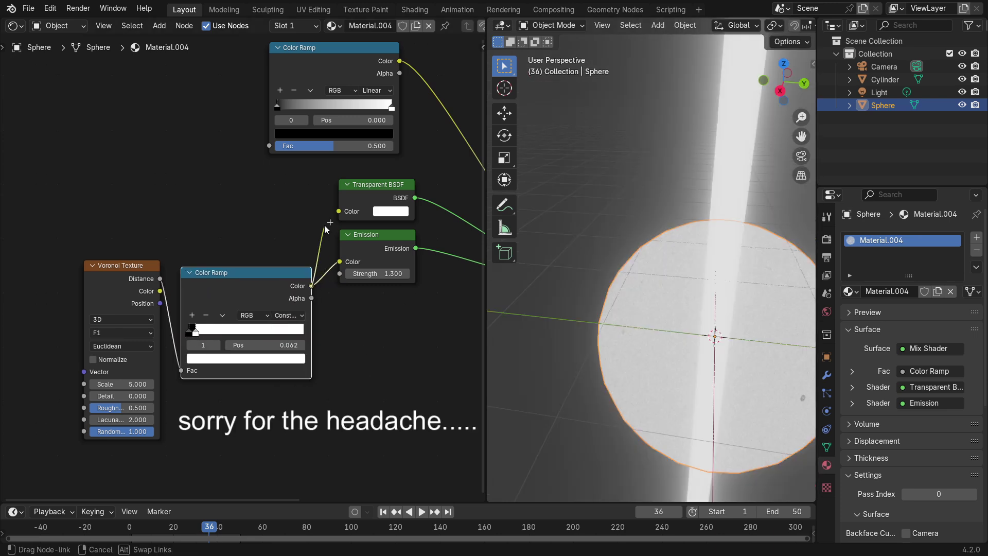
left_click_drag(266, 153, 269, 147)
- Set the upper Color Ramp's interpolation to Constant and its white stop to position 0.567
left_click(377, 90)
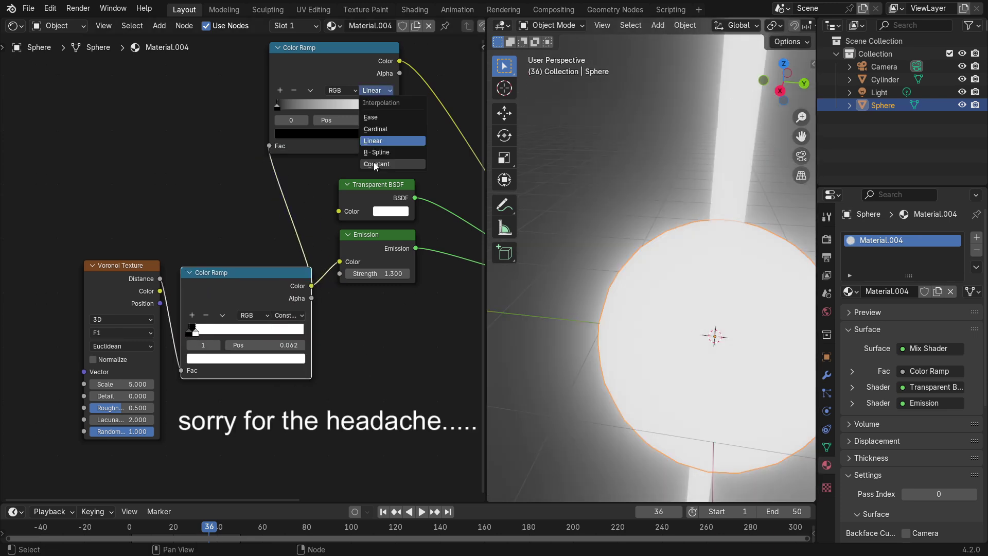
left_click(373, 162)
left_click_drag(389, 108, 342, 110)
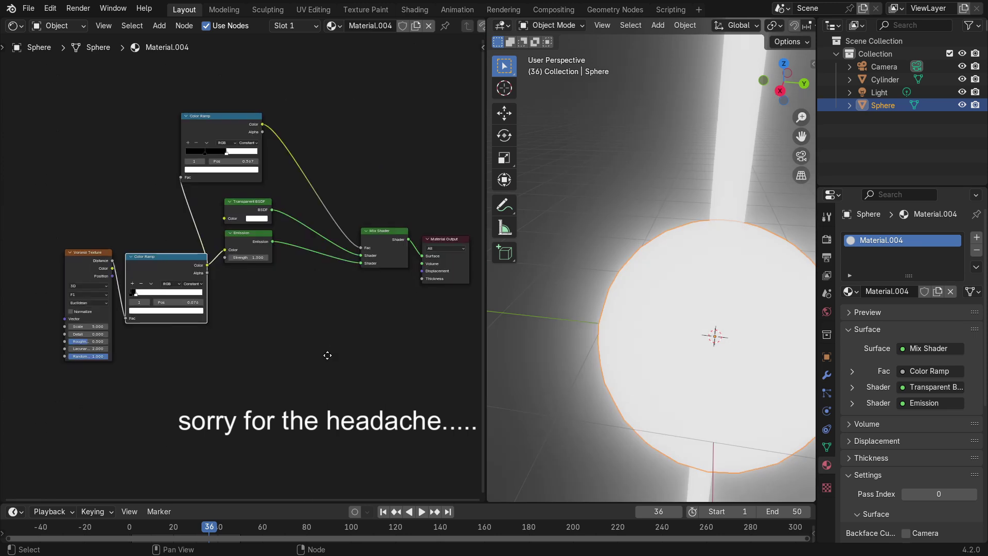
scroll(326, 353, "down", 3)
scroll(202, 291, "up", 2)
middle_click_drag(131, 220, 197, 217)
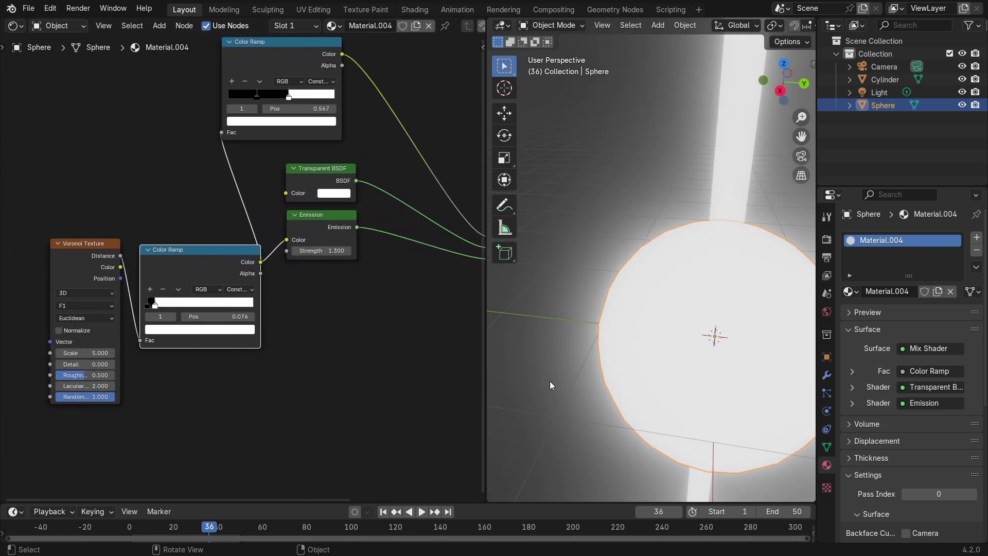
- Test the lower Color Ramp's white stop at different positions and leave it at 1.000
middle_click_drag(549, 381, 602, 354)
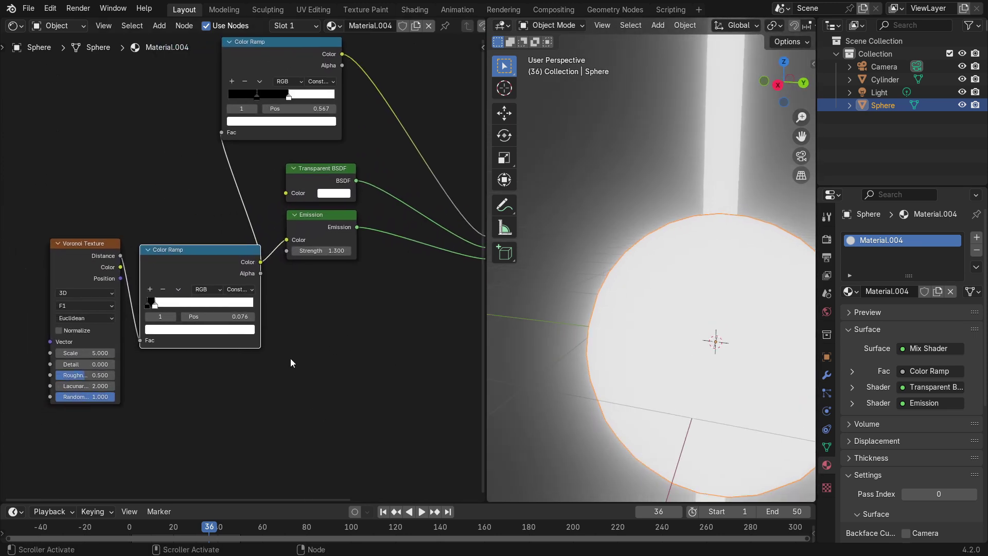
key("g")
left_click(158, 309)
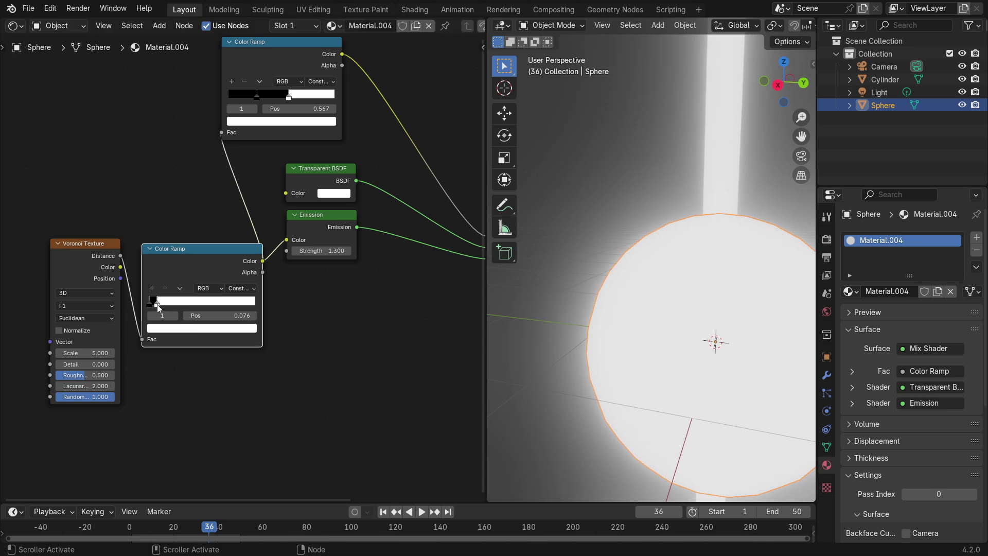
left_click_drag(170, 303, 264, 307)
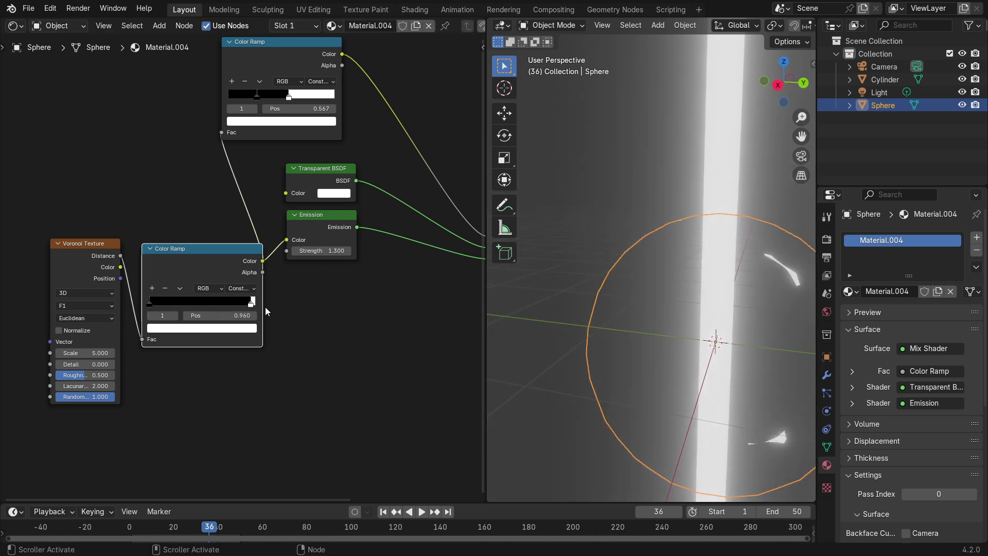
middle_click_drag(460, 301, 175, 351)
scroll(174, 351, "left", 8)
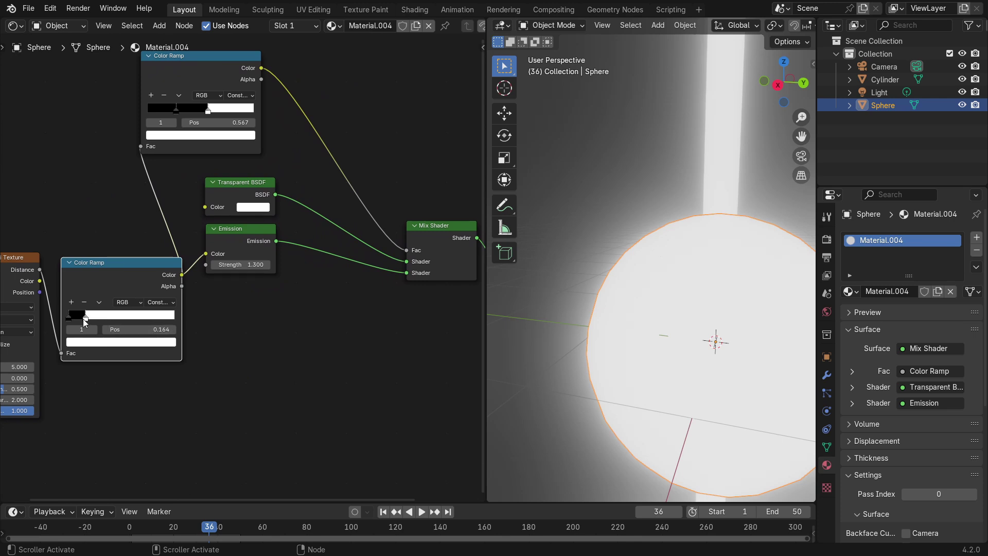
left_click_drag(86, 317, 199, 323)
middle_click_drag(666, 345, 592, 335)
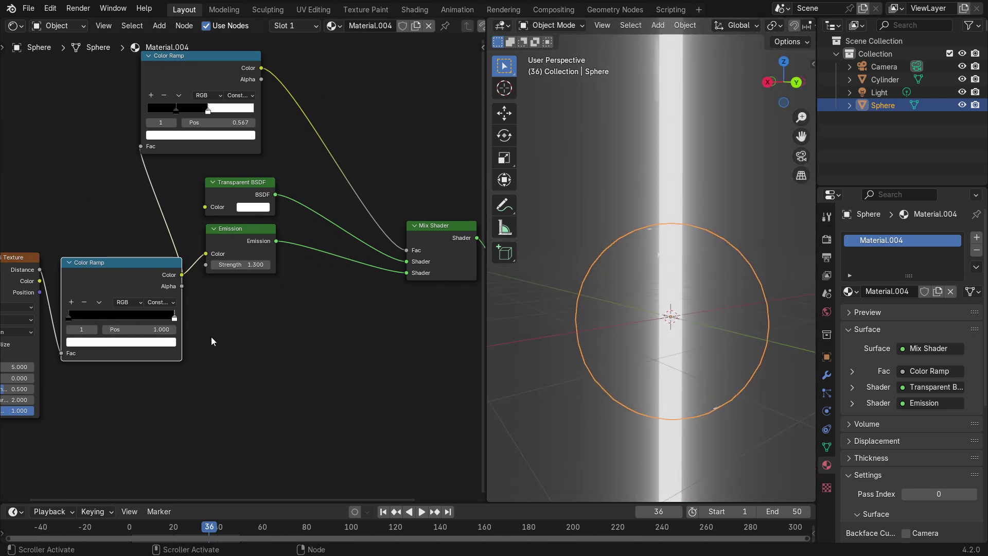
- Set the lower Color Ramp's white stop to 0.273 and insert a duplicated Mix Shader before the Material Output, fed through its second Shader input
left_click_drag(173, 320, 95, 316)
middle_click_drag(361, 309, 114, 340)
left_click_drag(275, 329, 358, 320)
left_click(178, 265)
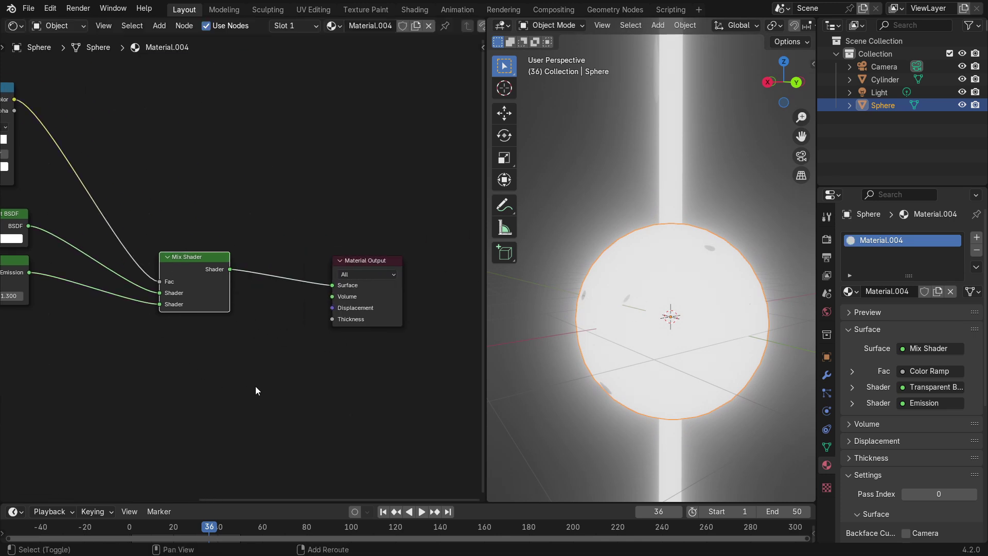
key("shift+d")
left_click(378, 372)
middle_click_drag(332, 363, 320, 399)
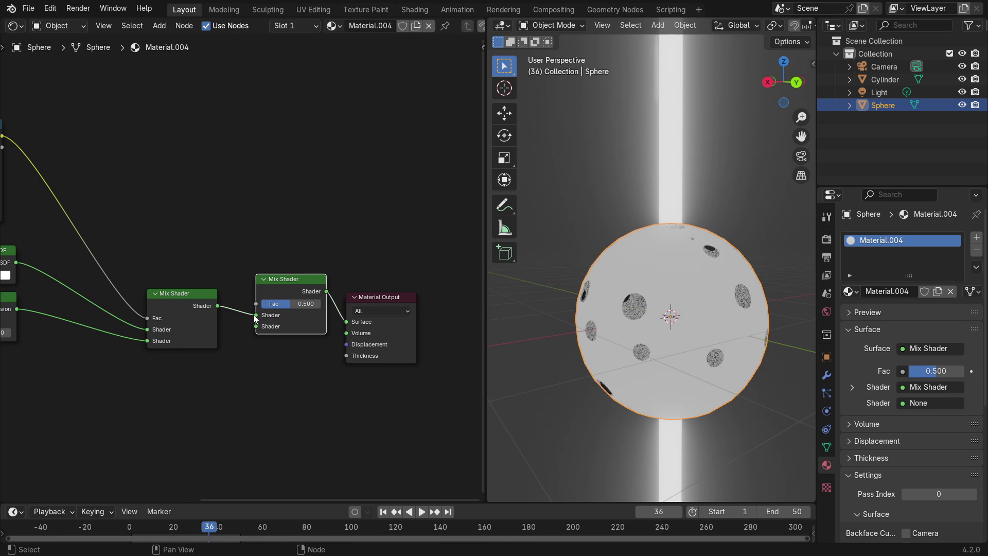
left_click_drag(256, 315, 255, 326)
- Duplicate the Transparent BSDF and connect the copy to the new Mix Shader's first Shader input
middle_click_drag(248, 331, 447, 332)
left_click(150, 252)
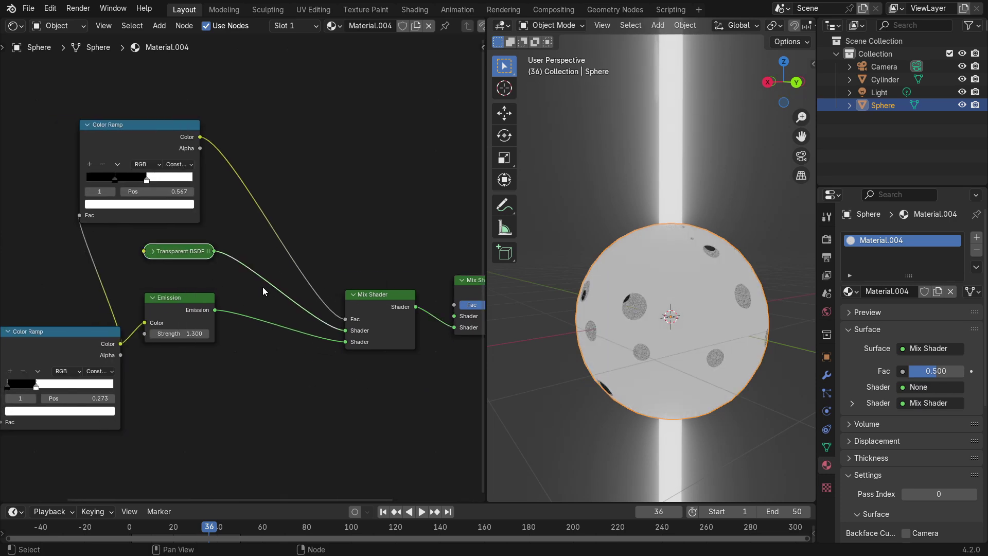
key("shift+d")
left_click(456, 276)
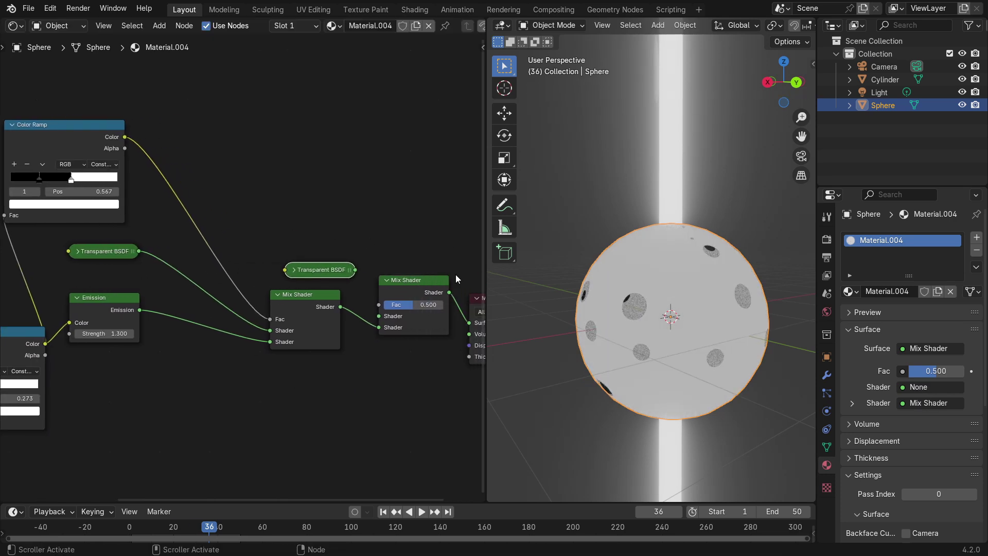
left_click_drag(355, 270, 379, 316)
left_click(76, 251)
- Duplicate the upper Color Ramp and connect the copy's Color to the new Mix Shader's Fac
left_click(63, 136)
key("shift+d")
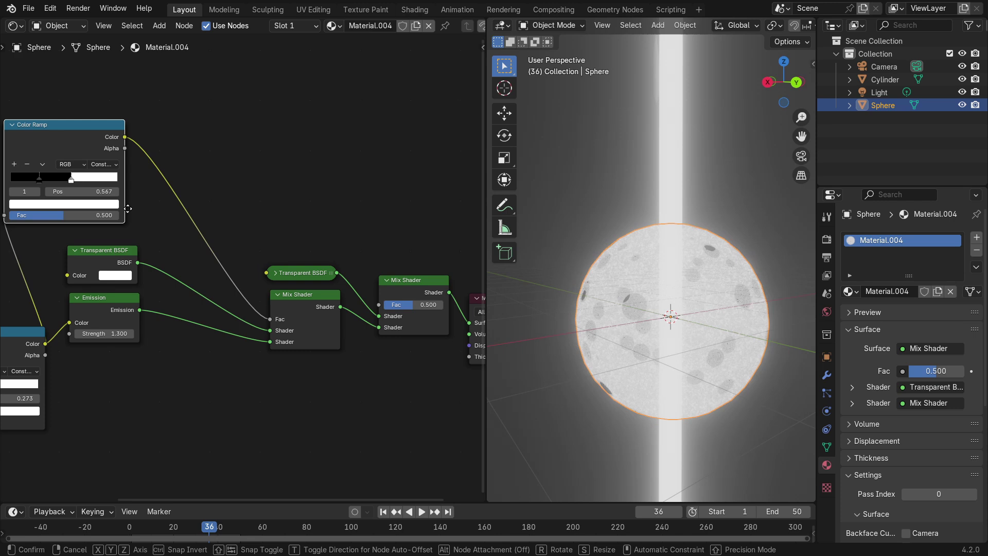
left_click(348, 206)
left_click_drag(347, 136, 348, 144)
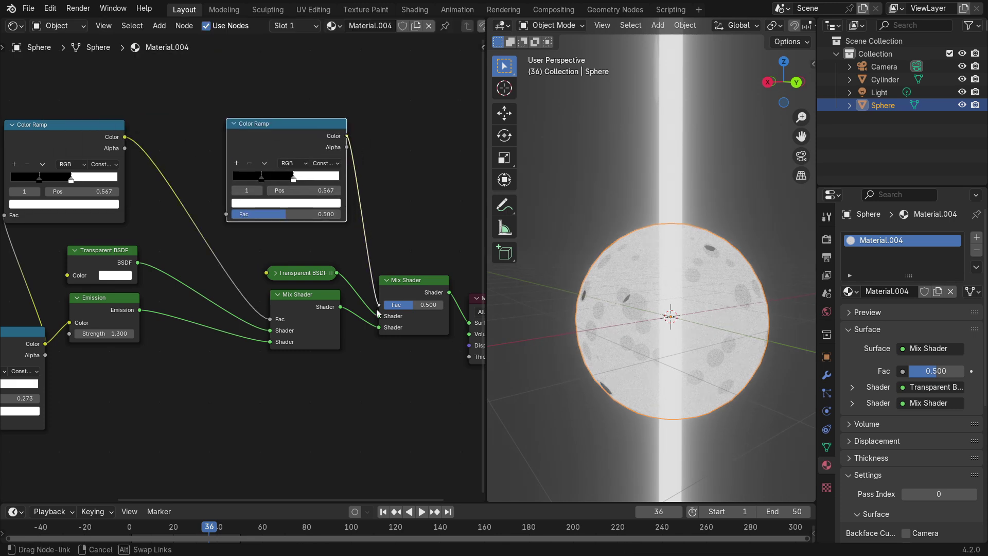
left_click_drag(378, 312, 379, 304)
- Set the duplicated Color Ramp's white stop to 0.440 and the Voronoi-driven lower ramp's white stop to 0.418
scroll(369, 216, "right", 3, "ctrl")
left_click_drag(241, 189, 228, 191)
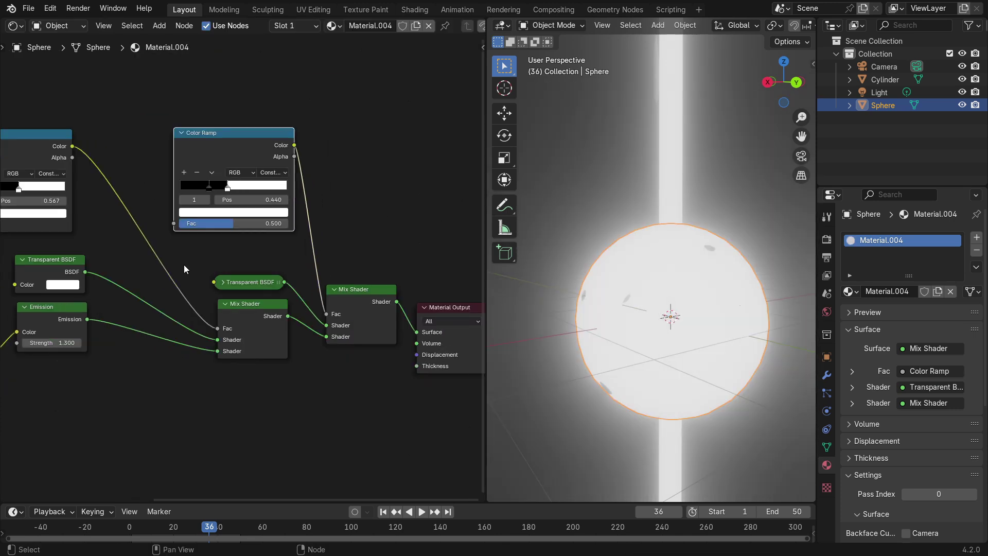
middle_click_drag(183, 265, 453, 195)
left_click_drag(183, 326, 219, 328)
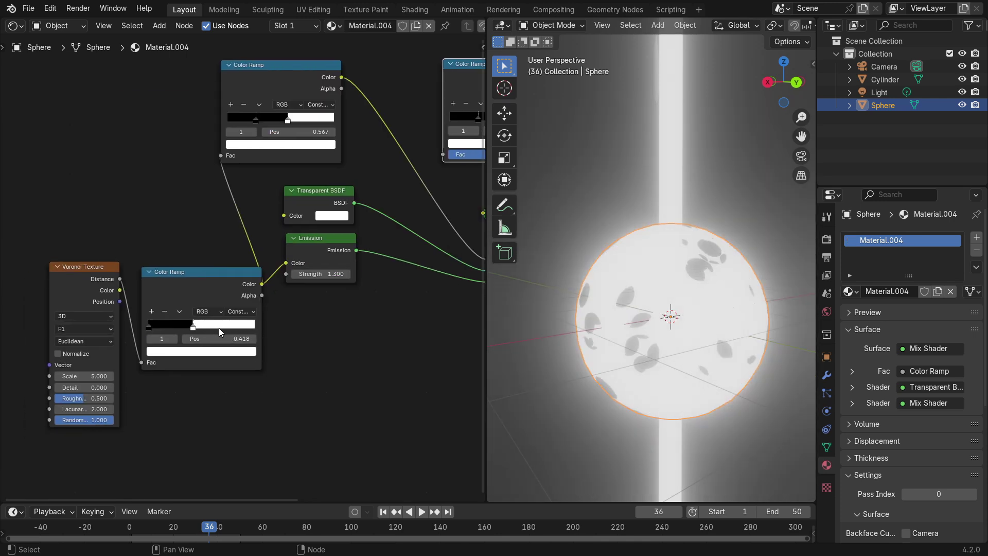
- In the cylinder's Material.002, insert a Mix Shader before the Material Output with the Emission in its second Shader input
left_click(888, 81)
left_click(913, 250)
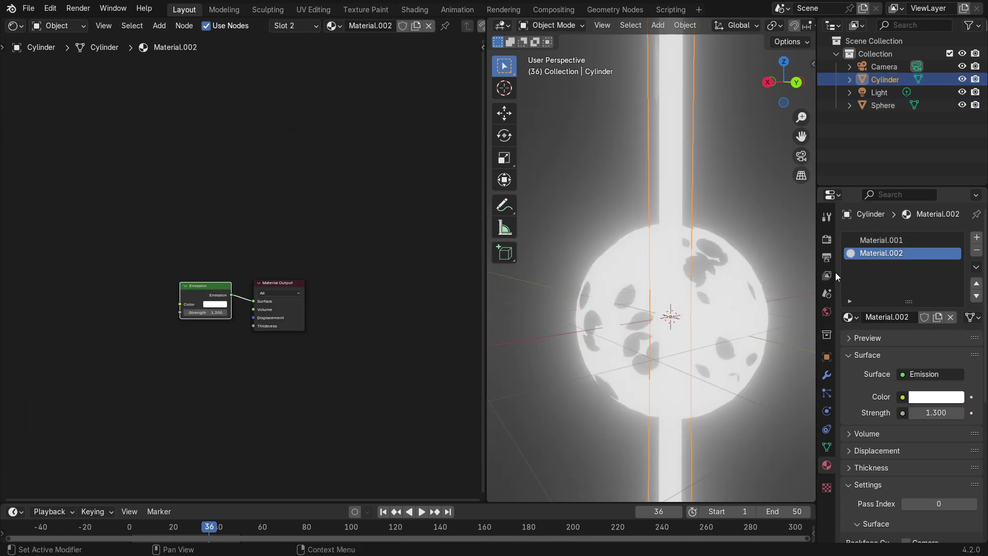
key("shift+a")
left_click(283, 346)
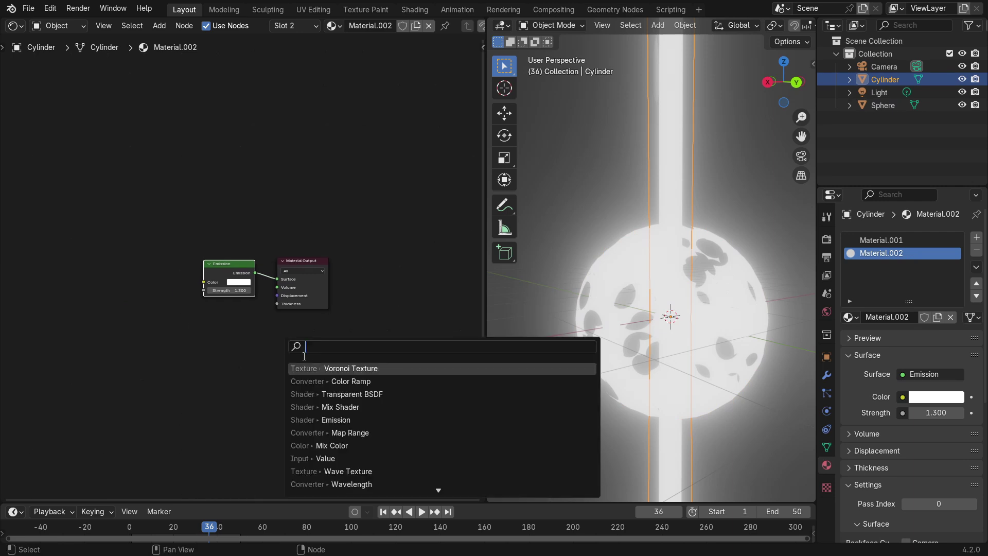
type("m")
key("Return")
left_click(297, 314)
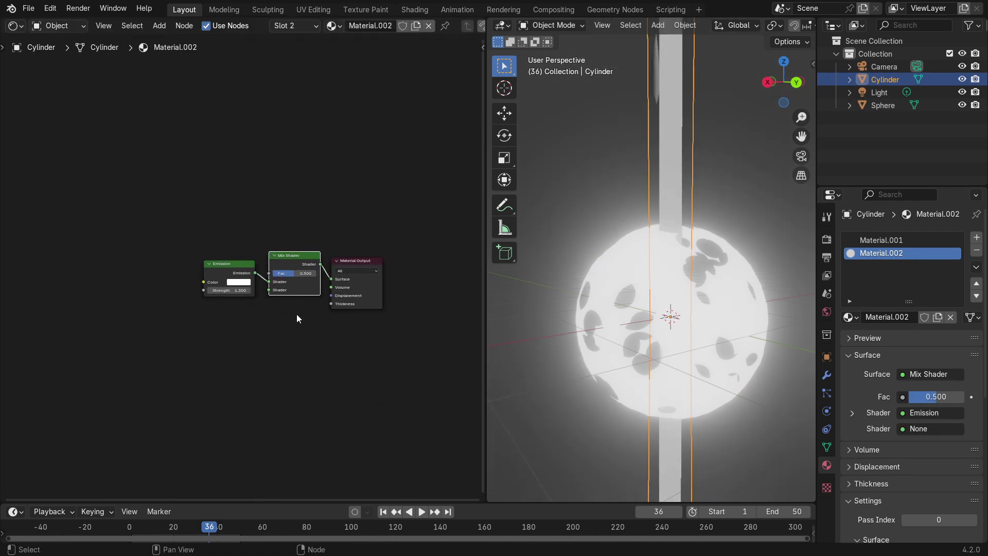
left_click_drag(219, 281, 246, 301)
middle_click_drag(194, 297, 232, 315)
- Add a Color Ramp node above the Emission in Material.002
key("shift+a")
left_click(218, 278)
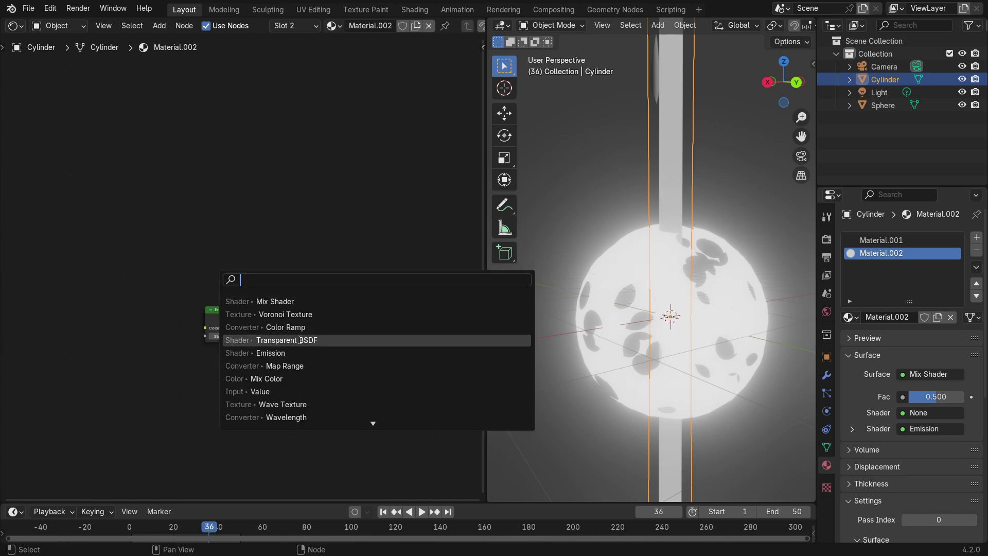
type("c")
key("Return")
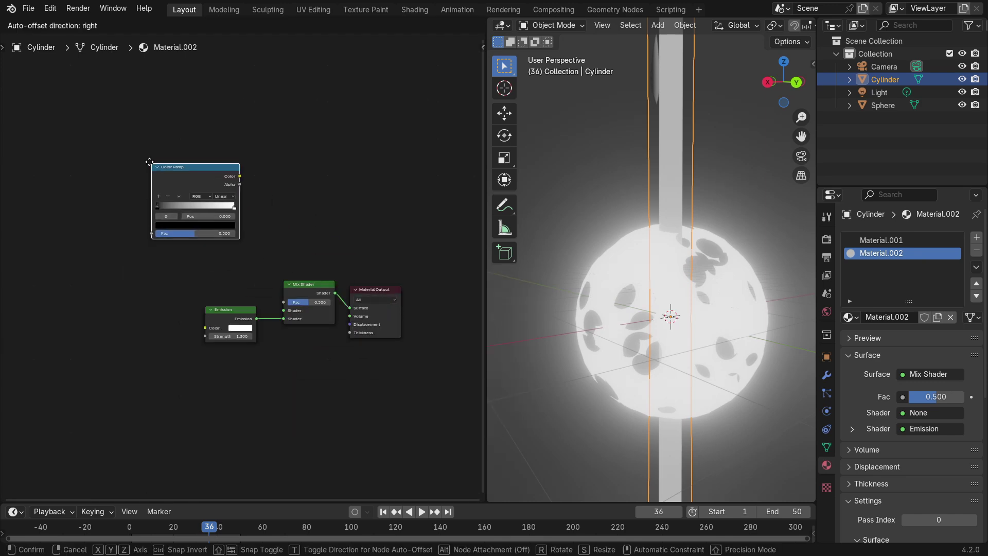
left_click(149, 164)
- Add a Transparent BSDF and connect it to the Mix Shader's first Shader input
key("shift+a")
left_click(223, 325)
type("tr")
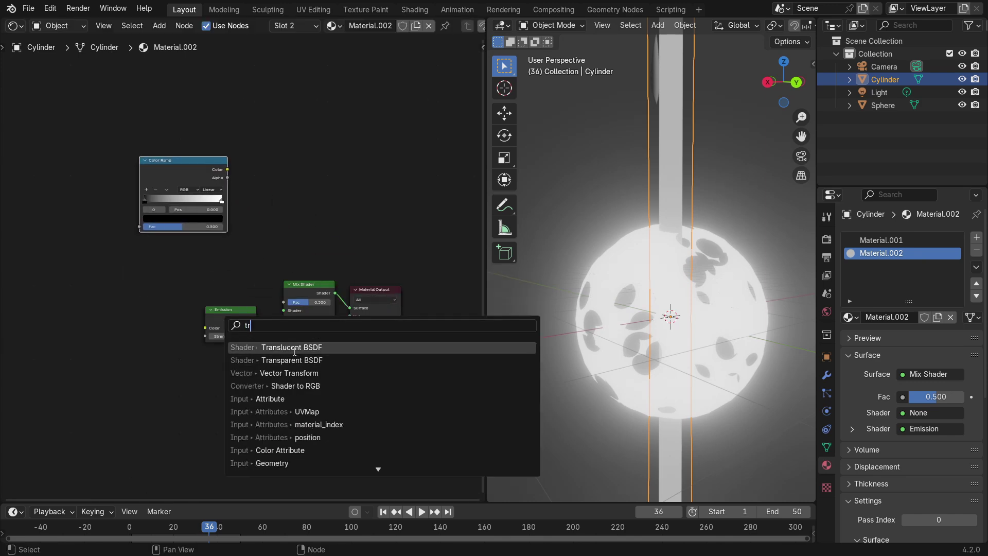
key("Down")
key("Return")
left_click(186, 265)
left_click_drag(236, 277, 282, 310)
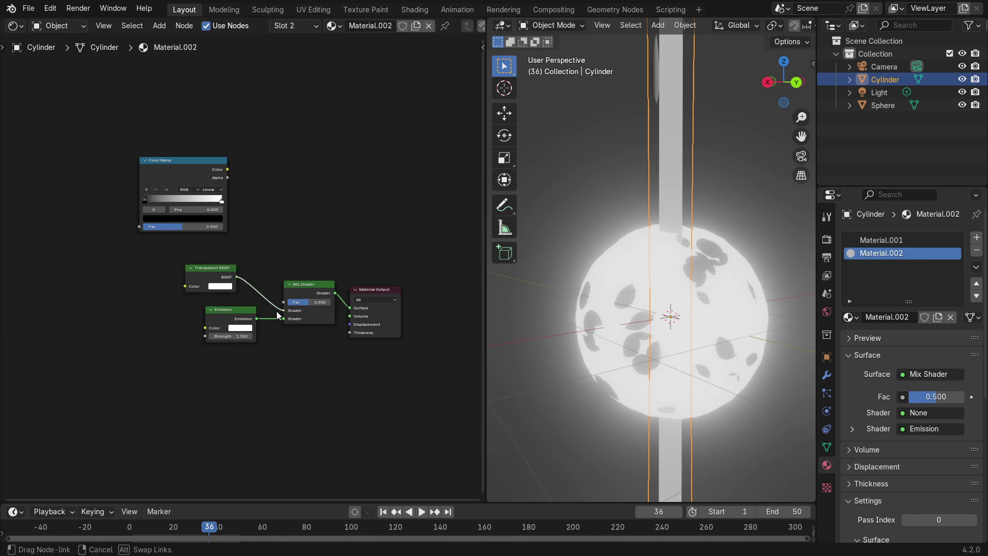
- Connect the Color Ramp's Color to the Mix Shader's Fac and set the ramp's interpolation to Constant
left_click_drag(227, 170, 283, 302)
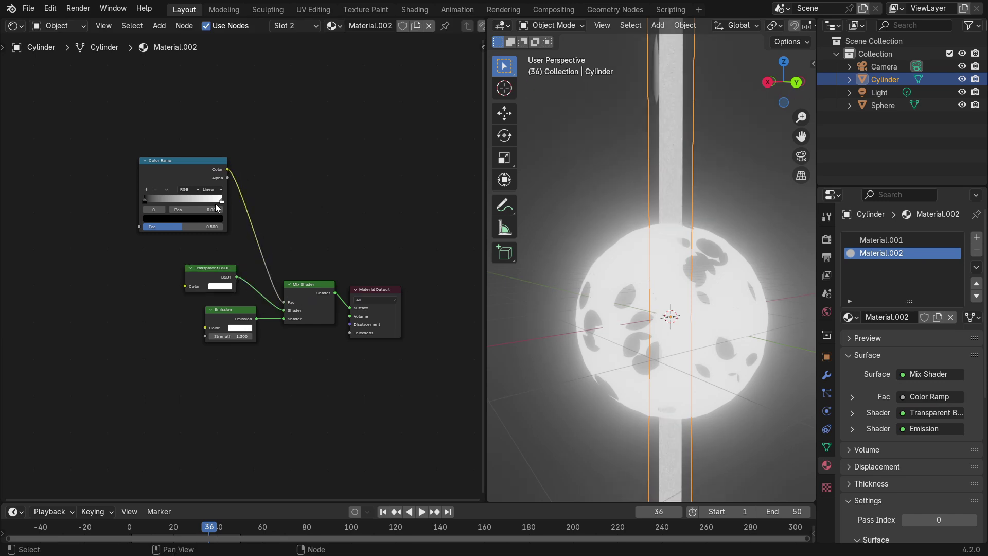
left_click(227, 239)
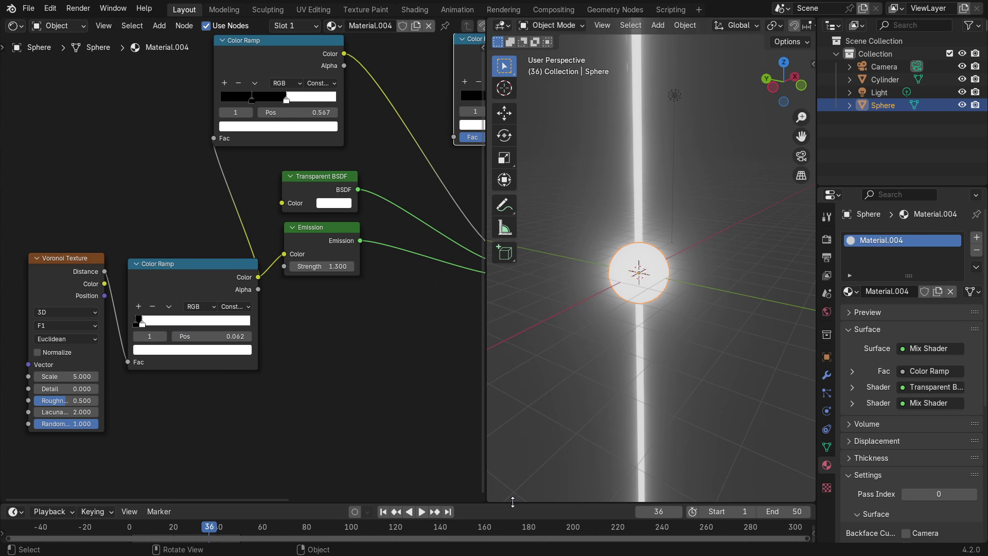
- Enlarge the timeline, go to frame 1 and scale the sphere down until it disappears inside the pole
left_click_drag(512, 502, 492, 384)
left_click_drag(205, 400, 131, 401)
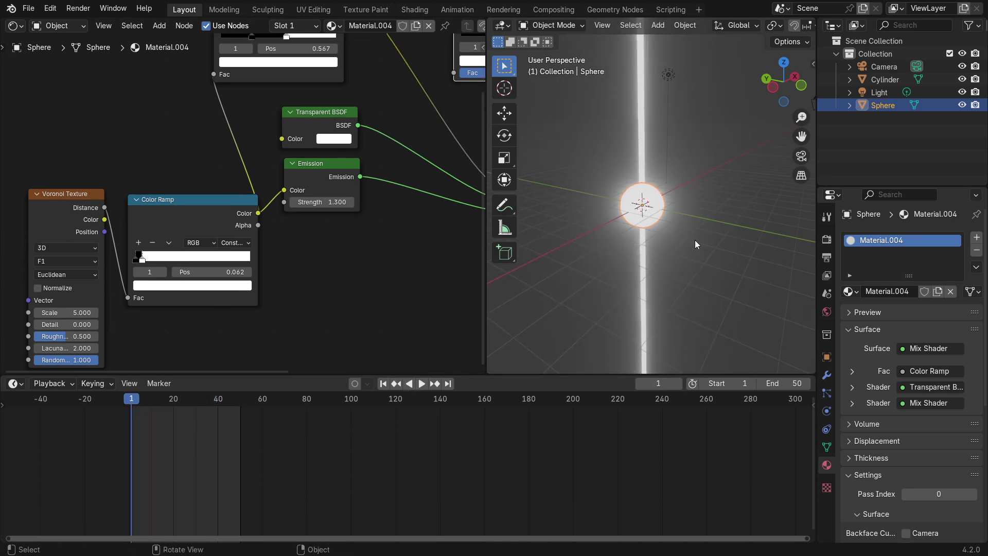
middle_click_drag(695, 240, 755, 239)
middle_click_drag(802, 136, 718, 250)
key("s")
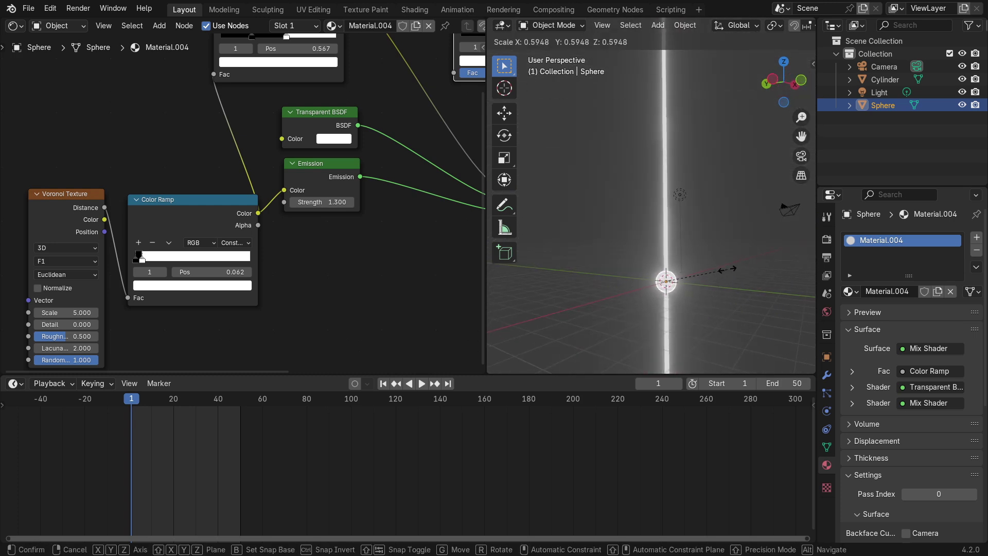
left_click(675, 264)
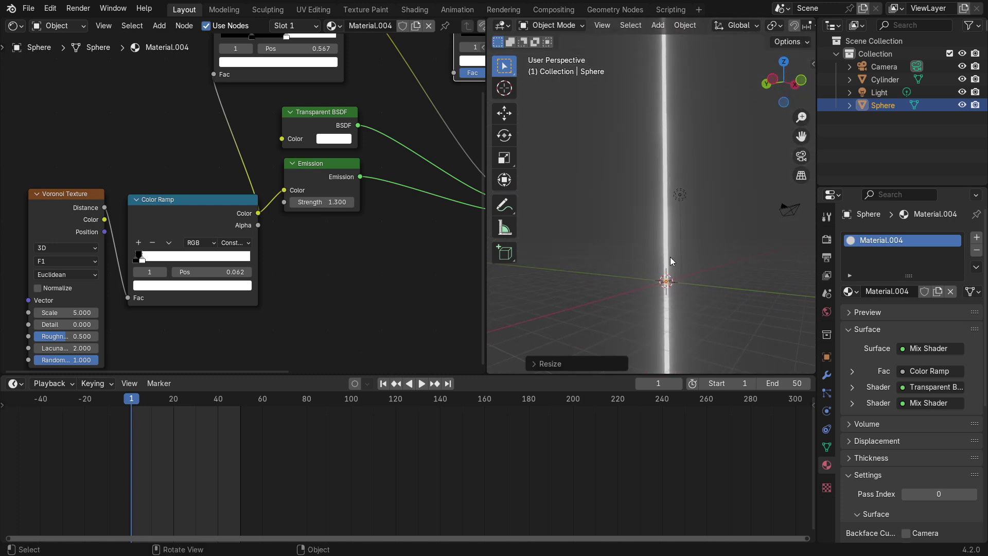
- Select the cylinder and raise it along Z until its lower end is above the ground
left_click(665, 255)
key("g")
key("z")
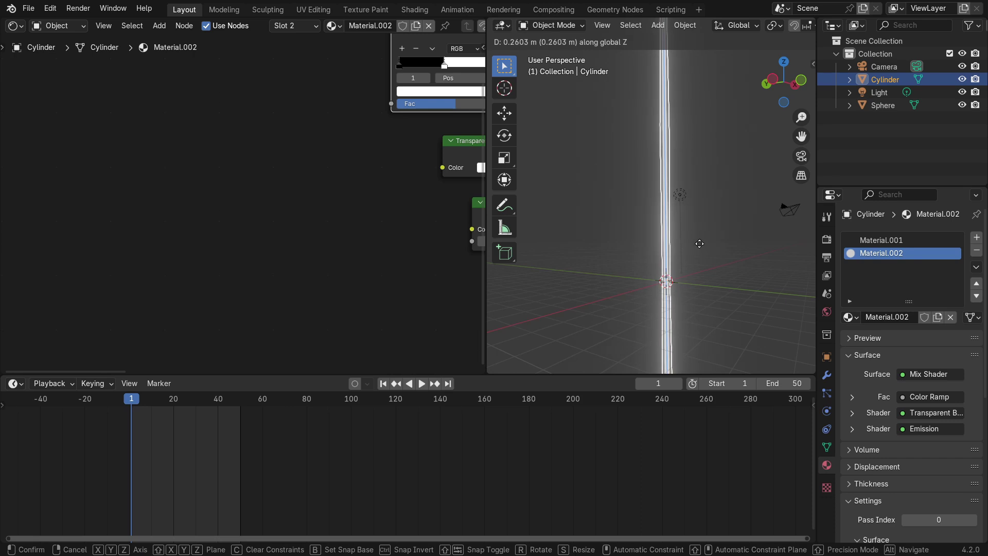
left_click(685, 168)
left_click_drag(801, 137, 795, 244)
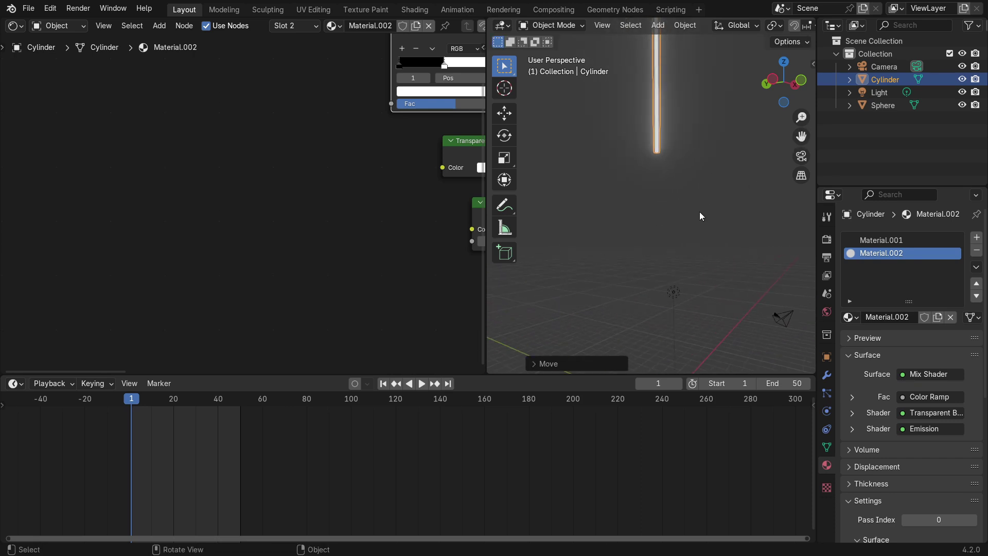
- Raise the cylinder farther along Z, high above the origin, and keyframe it at frame 1 in a widened 3D viewport
key("g")
key("z")
left_click(699, 201)
middle_click_drag(644, 288, 609, 310)
left_click_drag(802, 137, 836, 80)
left_click_drag(801, 137, 720, 185)
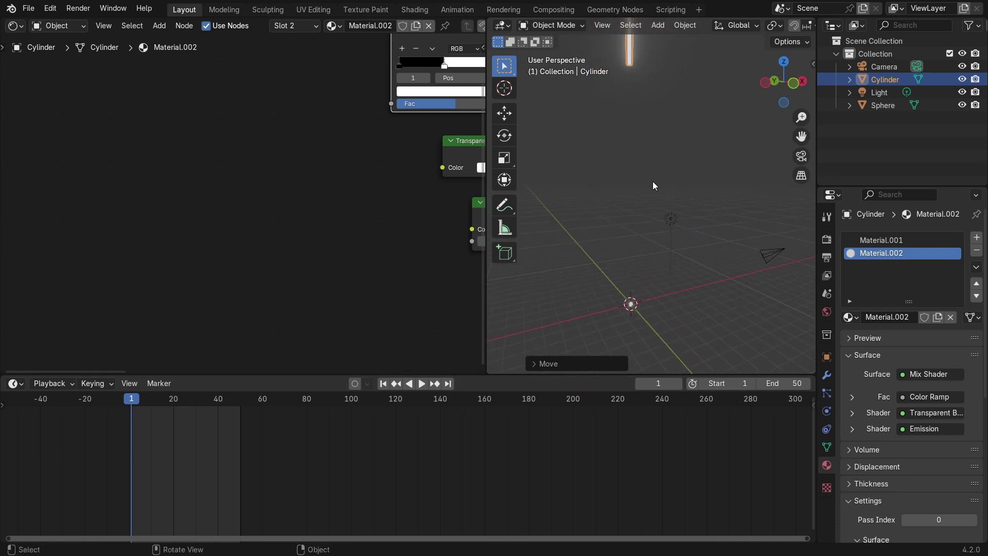
left_click_drag(486, 304, 243, 281)
middle_click_drag(520, 282, 449, 285)
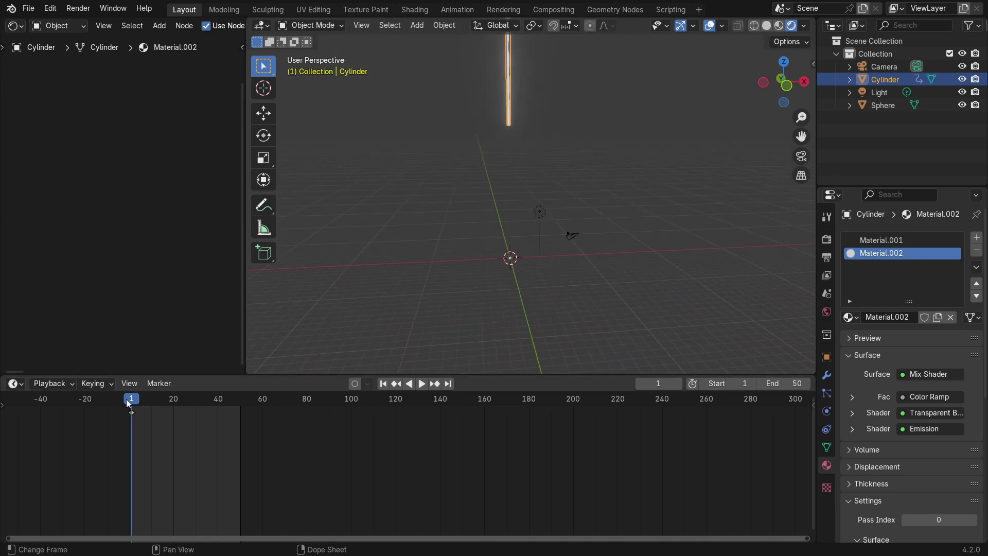
- At frame 4, lower the cylinder along Z until its bottom end reaches the origin, and keyframe it
key("space")
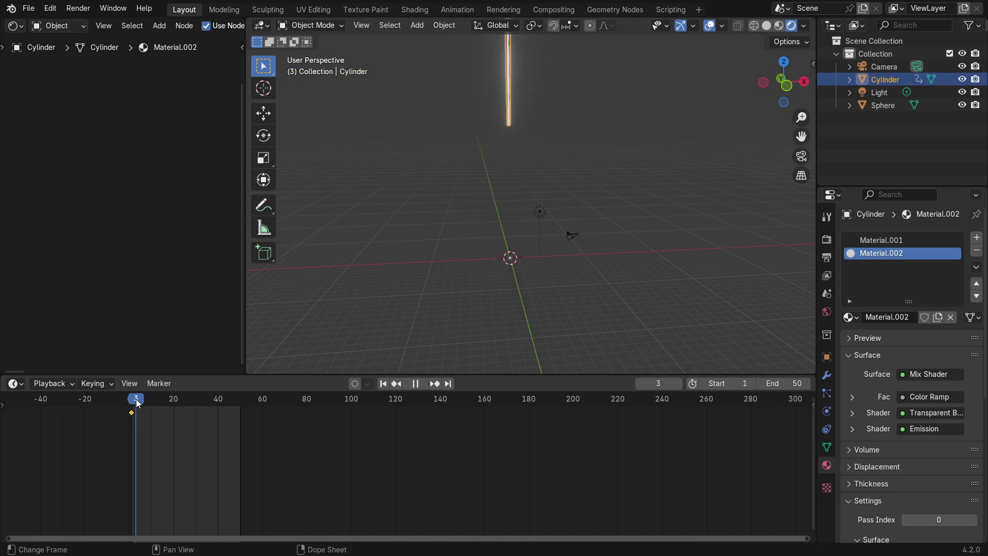
key("g")
key("z")
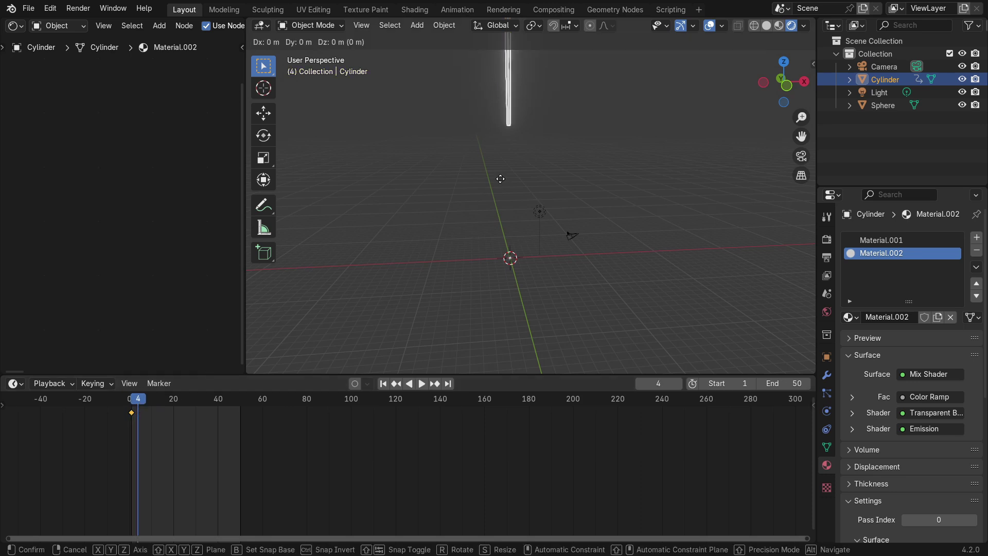
left_click(491, 329)
middle_click_drag(491, 329, 589, 297)
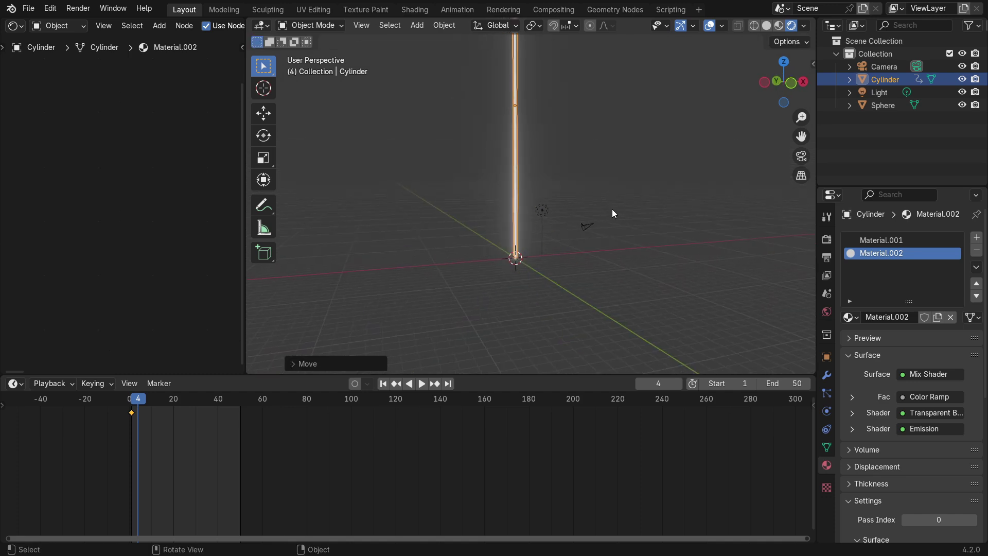
key("i")
middle_click_drag(615, 201, 462, 246)
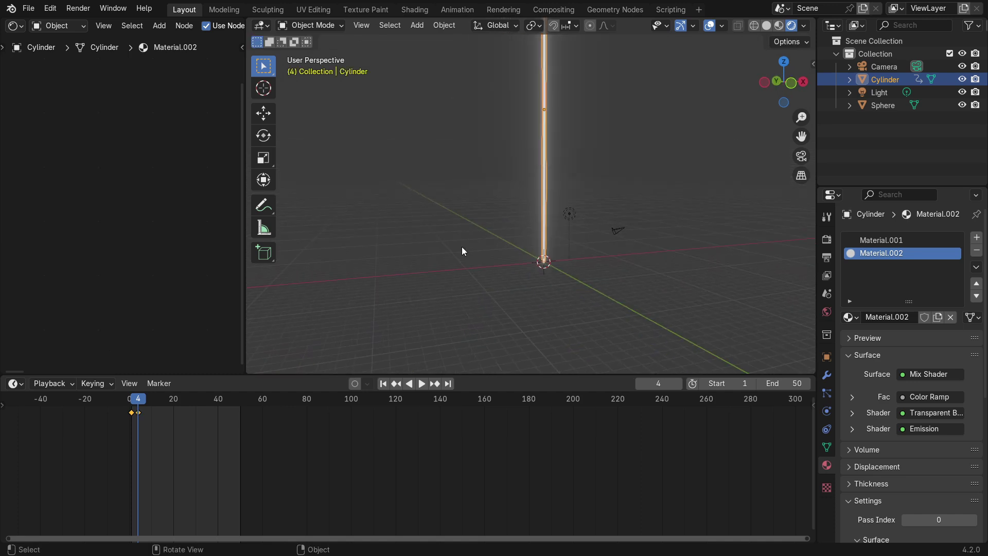
- Widen the node editor and keyframe the Color Ramp's white stop position of 0.396 at frame 4
left_click_drag(247, 276, 546, 276)
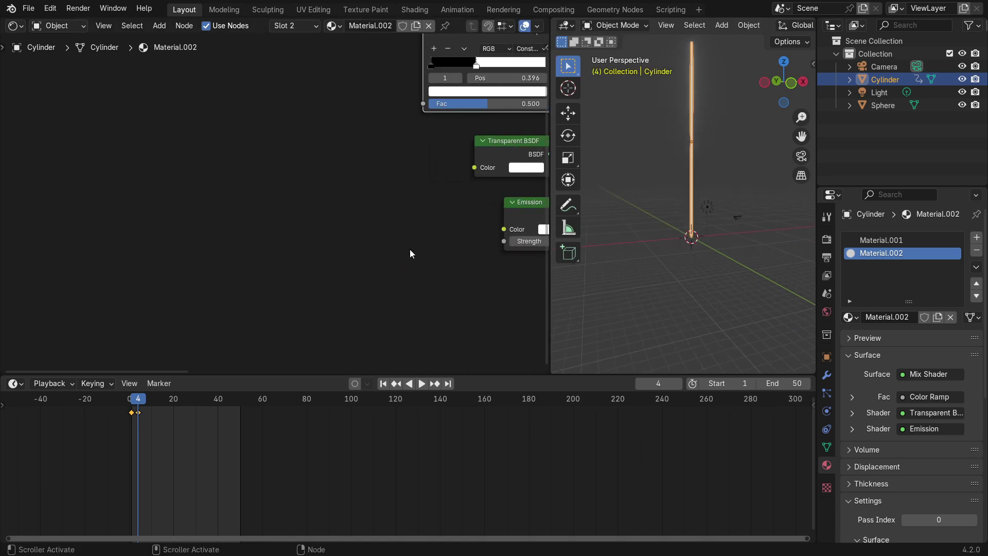
mouse_move(408, 253)
middle_mouse_down()
mouse_move(26, 347)
mouse_move(76, 322)
mouse_move(96, 330)
middle_mouse_up()
middle_click_drag(341, 194, 362, 209)
key("i")
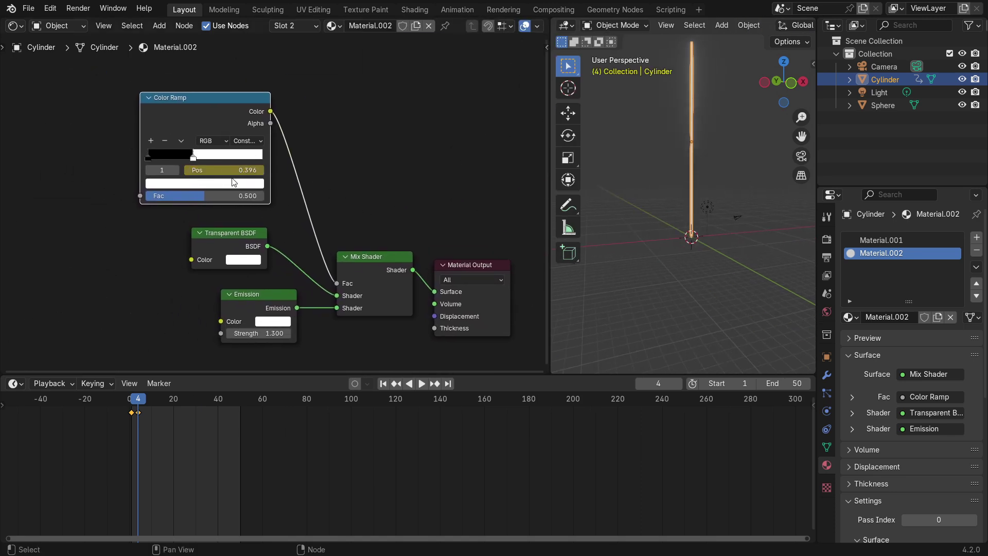
right_click(238, 170)
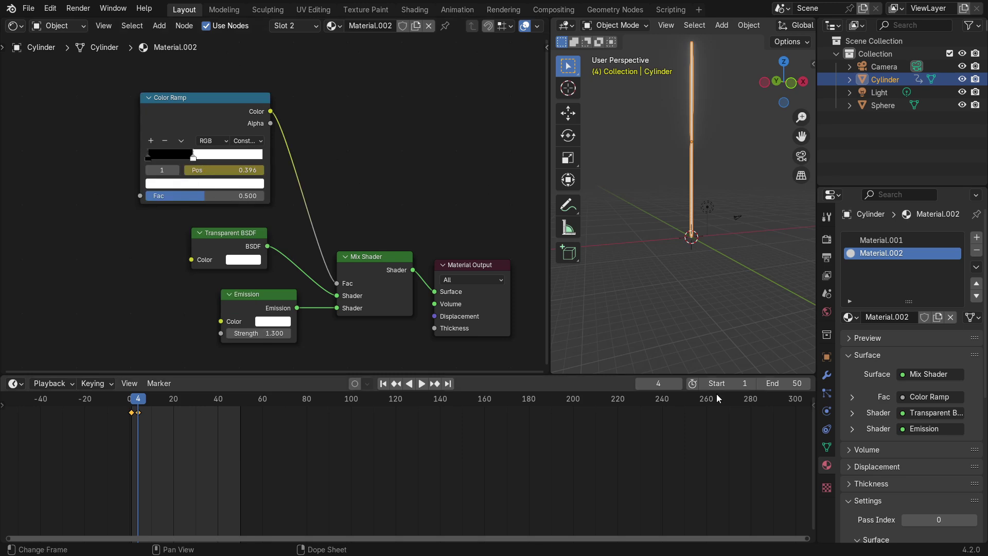
- At frame 5, set the Color Ramp's white stop position to 0.684 and keyframe it
left_click(677, 385)
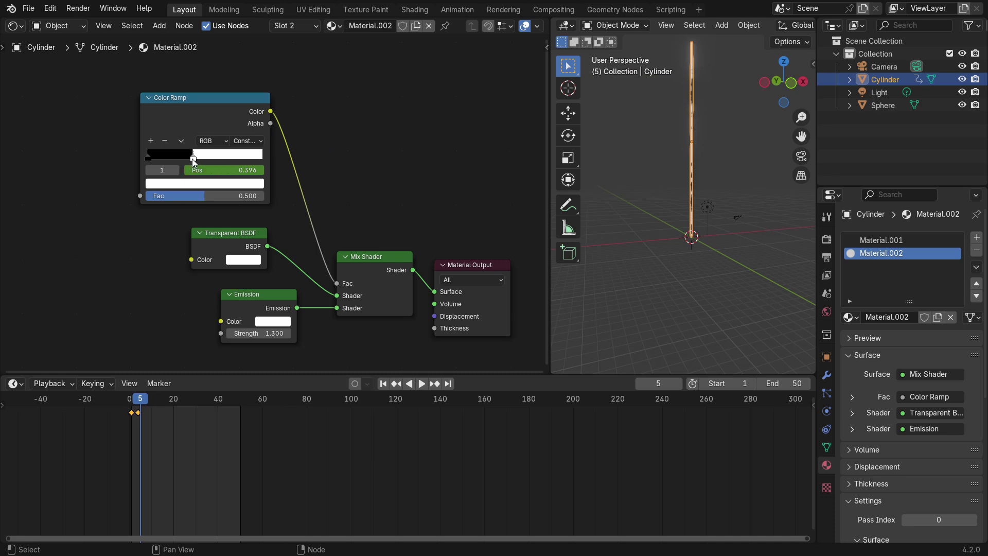
right_click(229, 168)
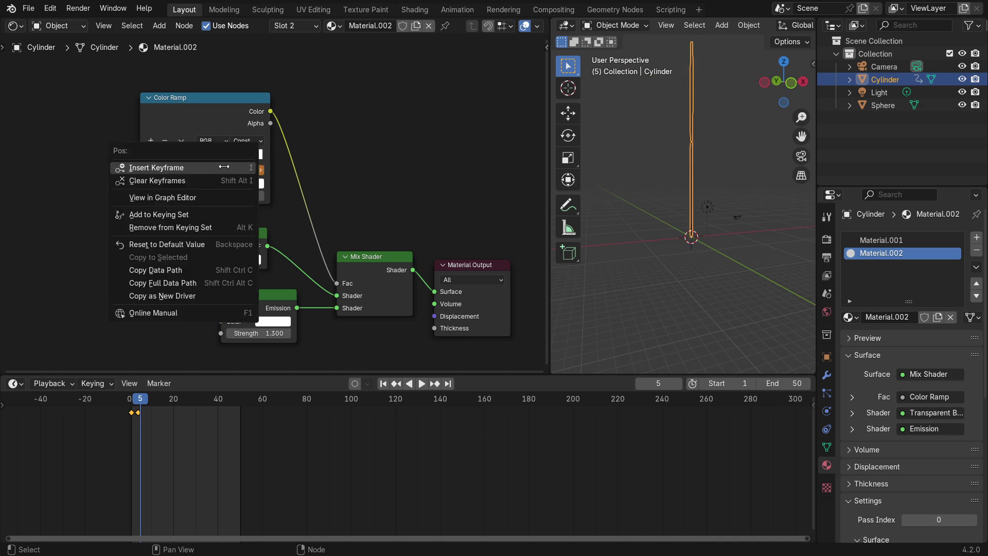
left_click(224, 167)
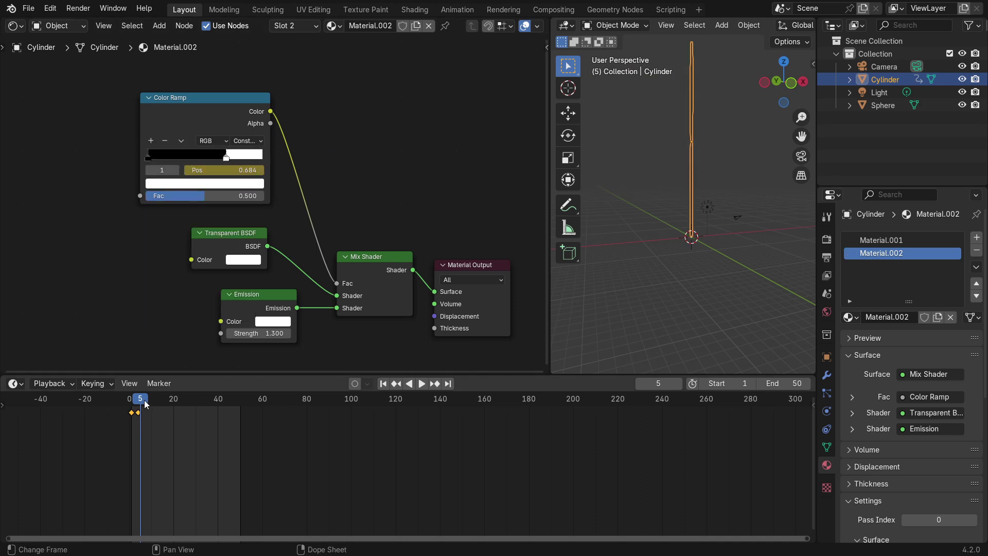
left_click(195, 125)
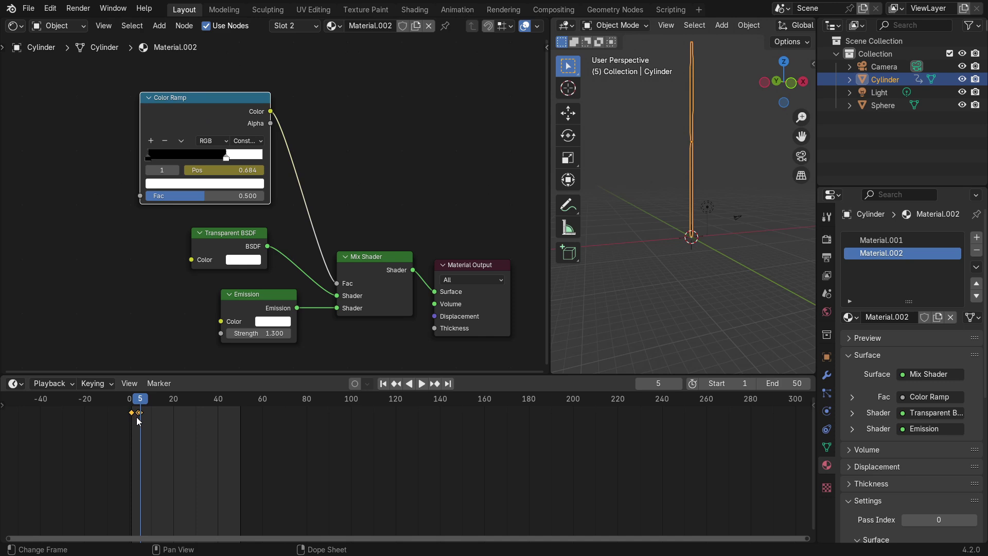
- In the cylinder's Material.001, set the Color Ramp's white stop position to 1.000 and keyframe it at frame 5
left_click(148, 346)
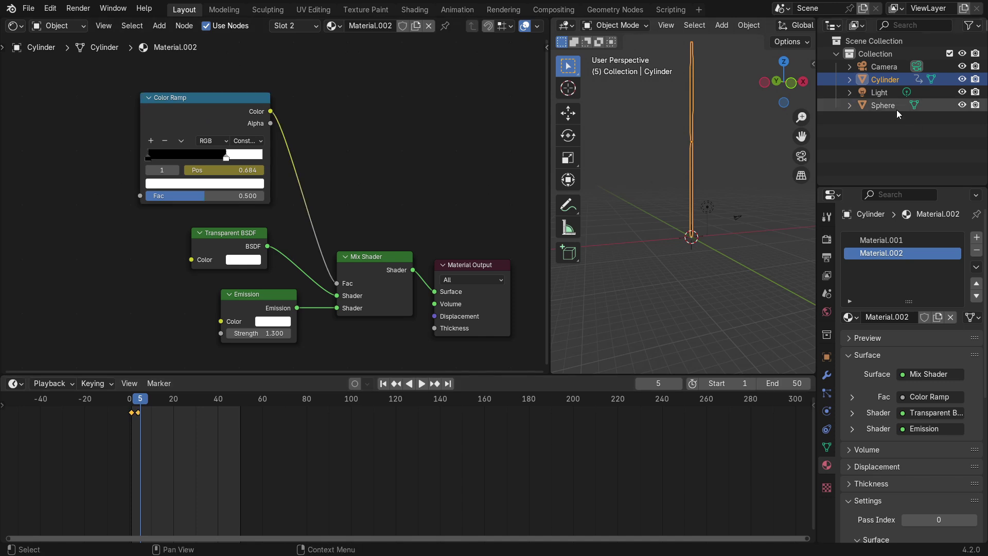
left_click(881, 240)
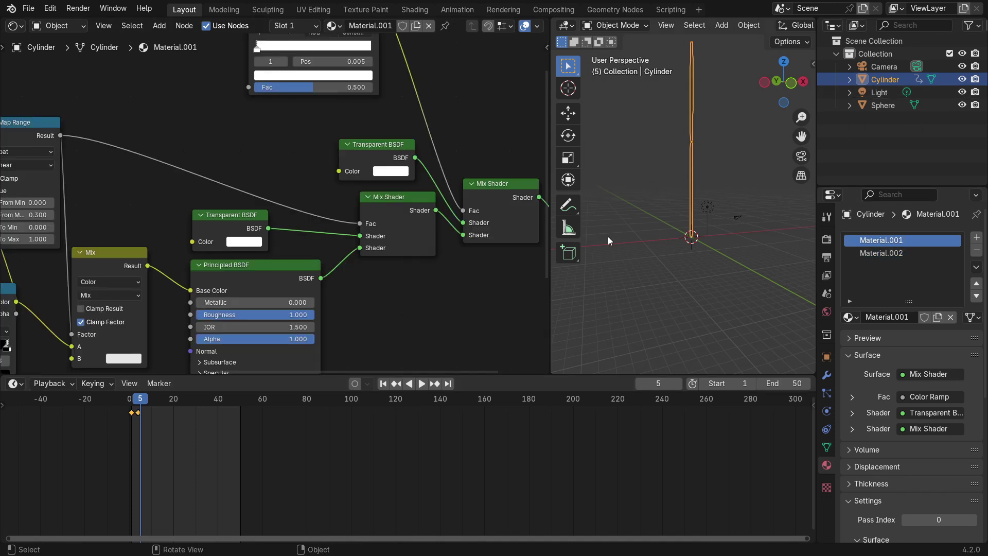
middle_click_drag(314, 109, 165, 229)
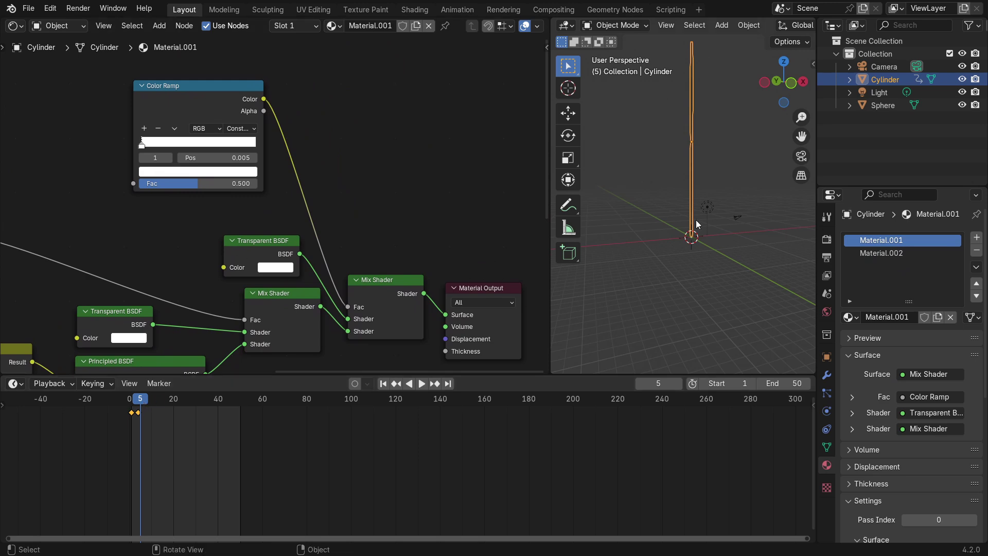
middle_click_drag(336, 133, 355, 164)
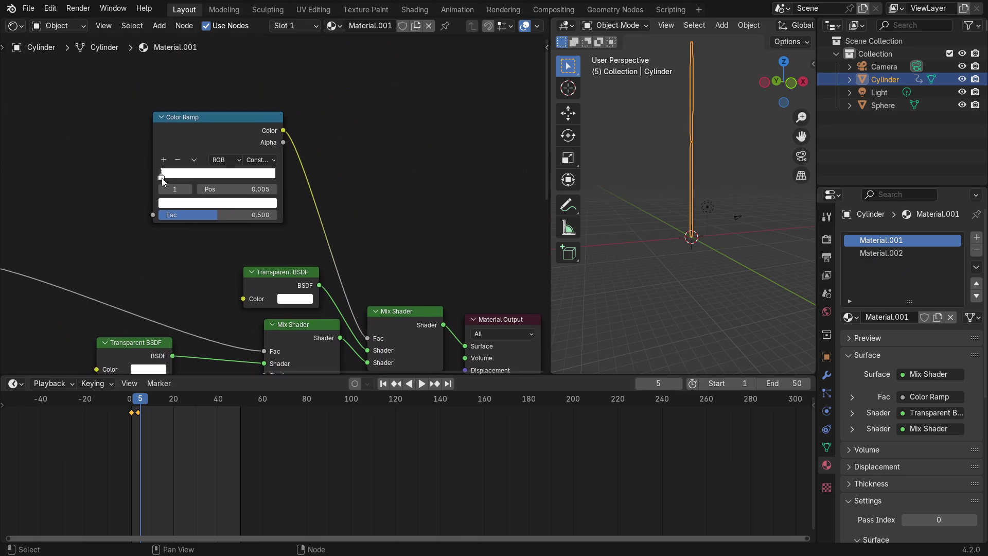
left_click_drag(161, 177, 582, 205)
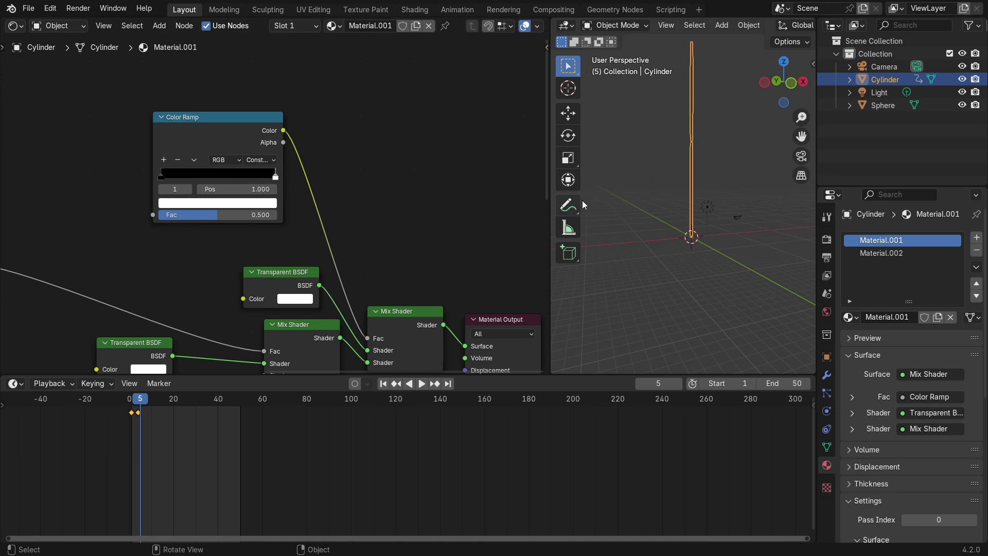
left_click(760, 193)
middle_click_drag(761, 192, 644, 234)
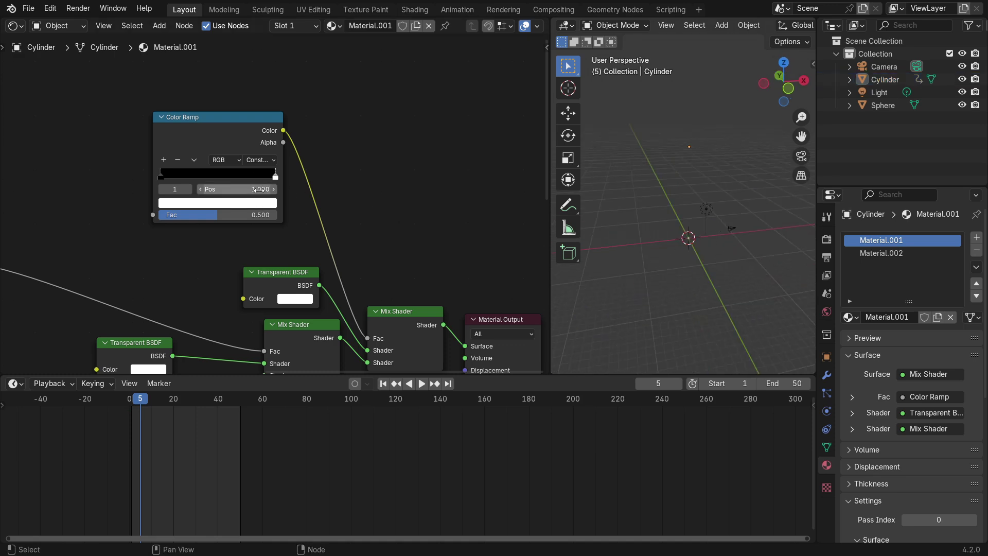
key("ctrl+z")
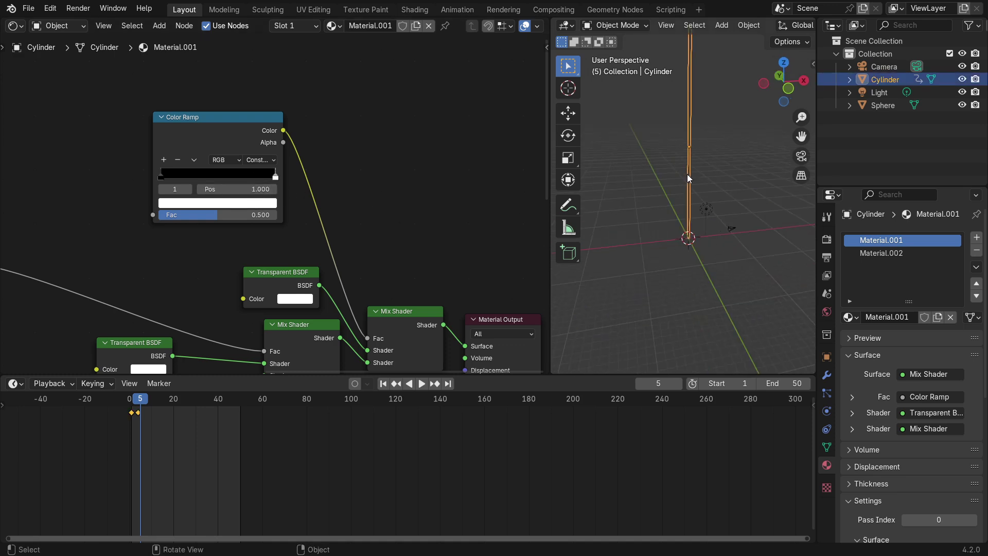
right_click(228, 190)
left_click(228, 190)
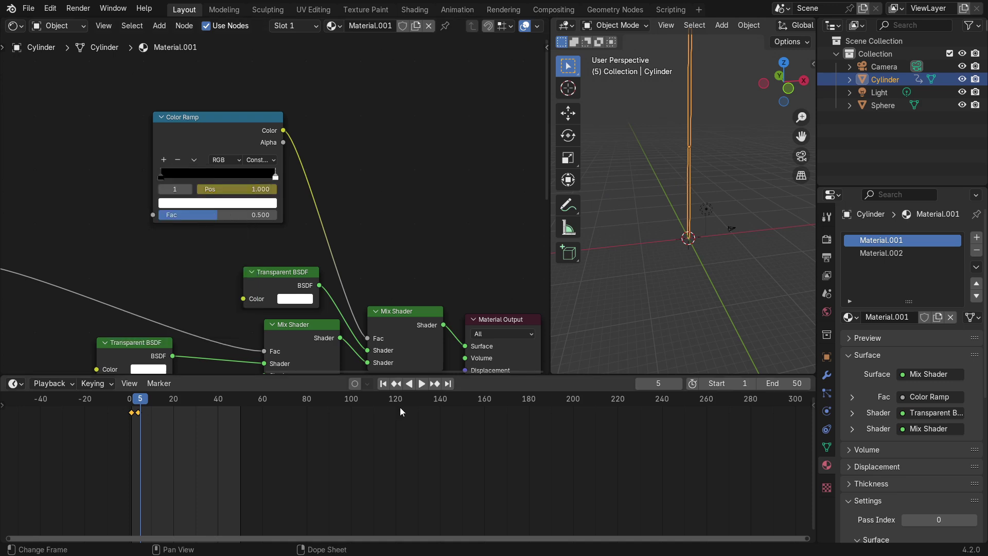
- At frame 4, set the Material.001 Color Ramp's white stop position to 0.149 and keyframe it
left_click(639, 384)
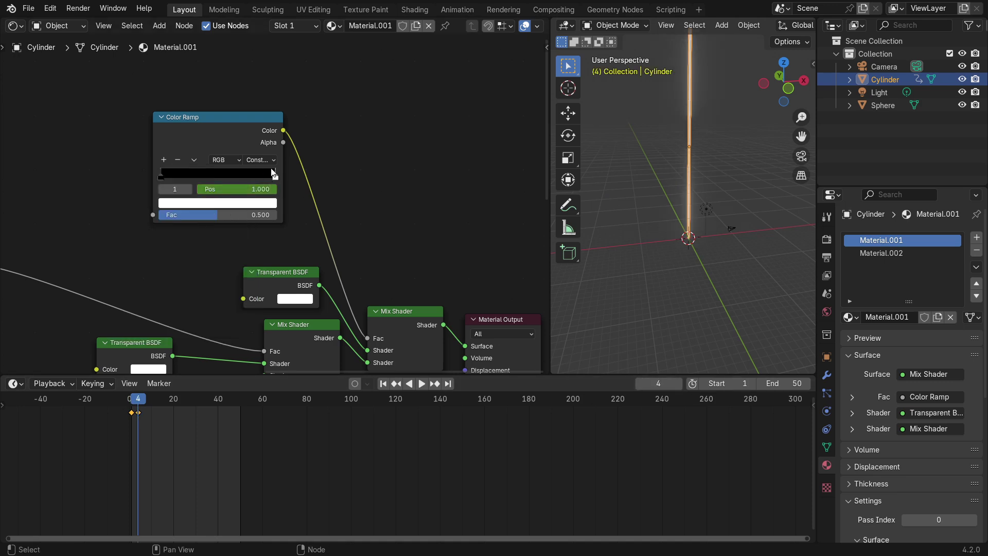
left_click_drag(276, 178, 179, 179)
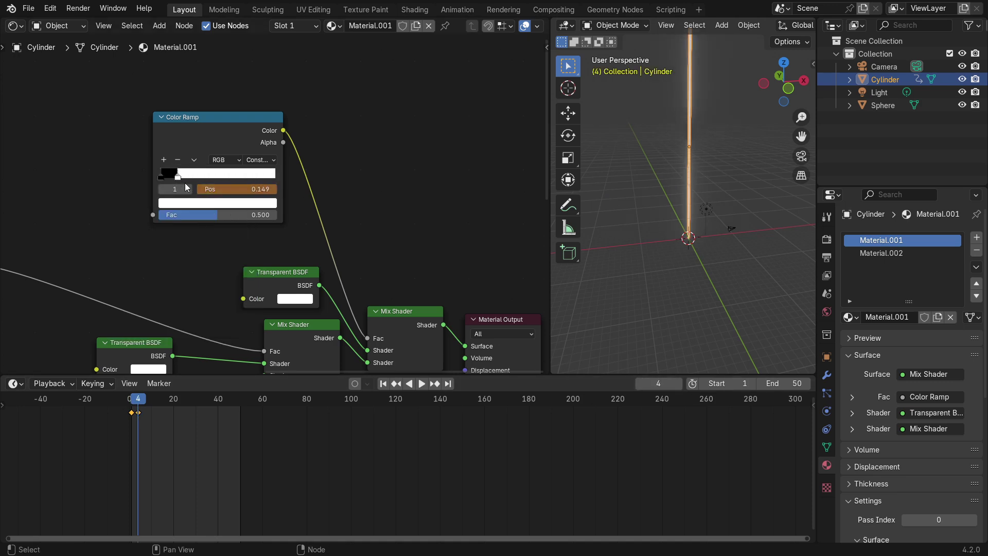
right_click(238, 187)
left_click(237, 189)
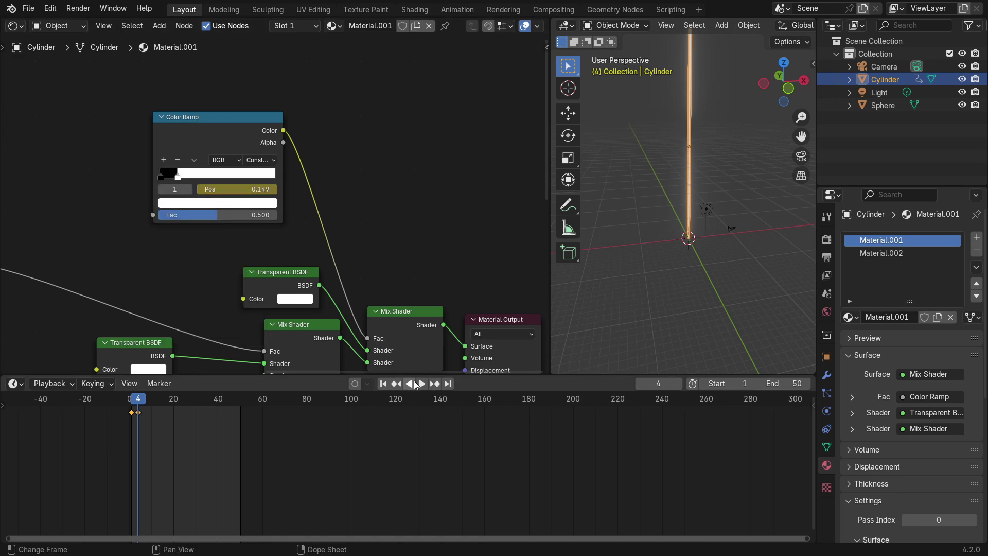
- Widen the 3D viewport and play the animation through the camera view to check the pole's drop and disappearance
left_click(421, 384)
left_click_drag(139, 400, 120, 407)
middle_click_drag(641, 272, 599, 270)
left_click_drag(550, 296, 164, 288)
key("KP_0")
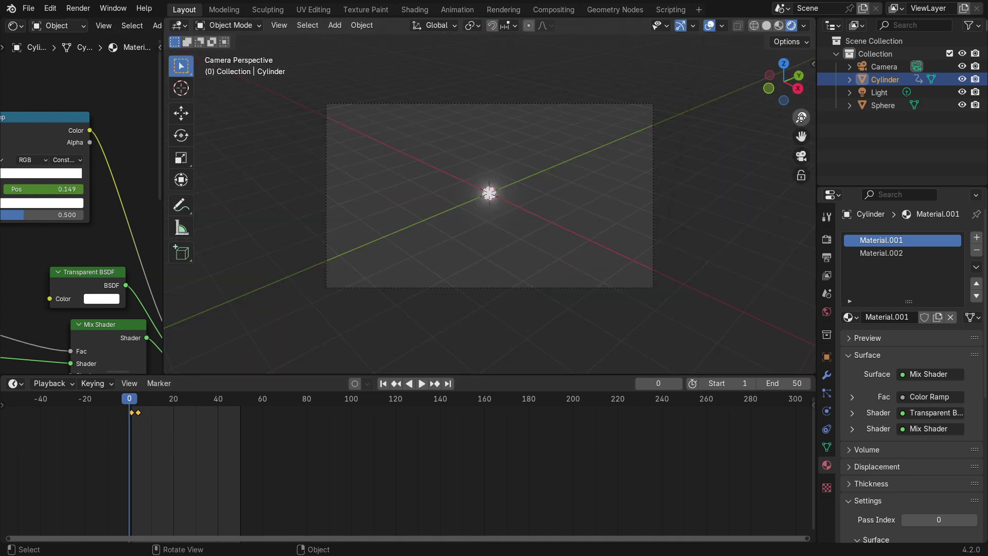
left_click_drag(802, 136, 805, 206)
left_click(420, 384)
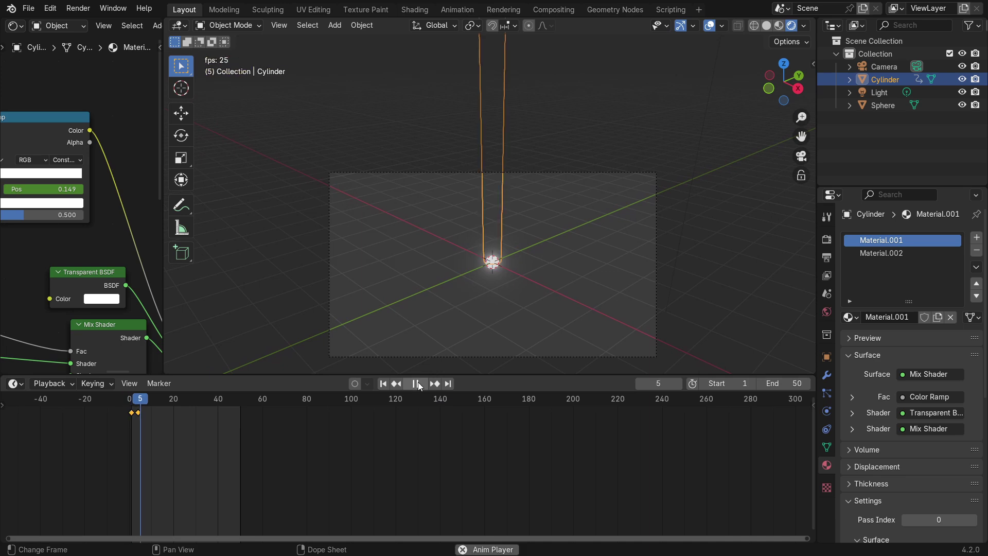
left_click(420, 384)
mouse_move(168, 398)
left_mouse_down()
mouse_move(133, 401)
mouse_move(152, 404)
left_mouse_up()
scroll(336, 245, "down", 5)
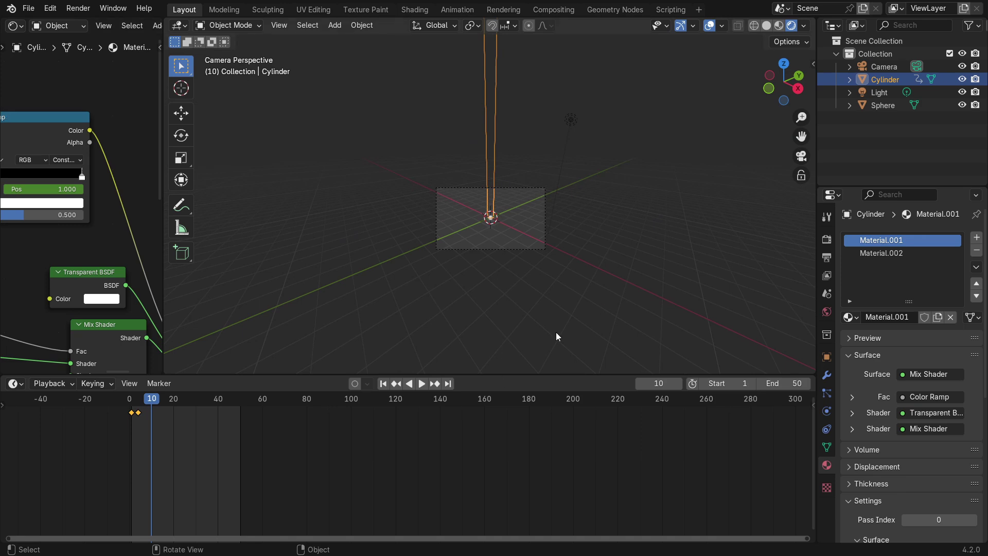
- Select the sphere and, at frame 1, raise it about 17.33 m along Z to the pole's lower end
middle_click_drag(453, 324, 452, 218)
left_click(452, 218)
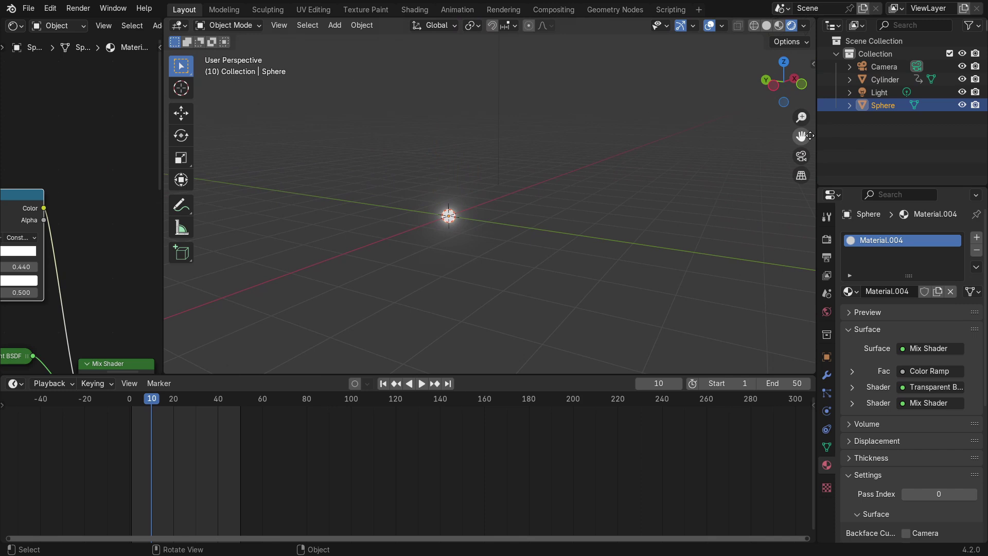
left_click_drag(801, 136, 856, 223)
left_click_drag(149, 397, 131, 402)
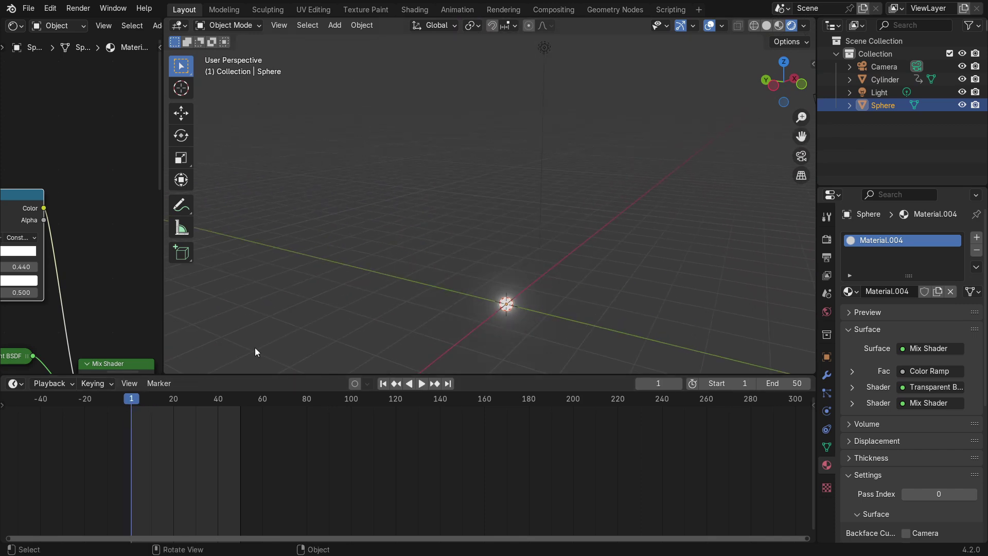
scroll(552, 251, "down", 2)
middle_click_drag(784, 129, 634, 230)
key("g")
key("z")
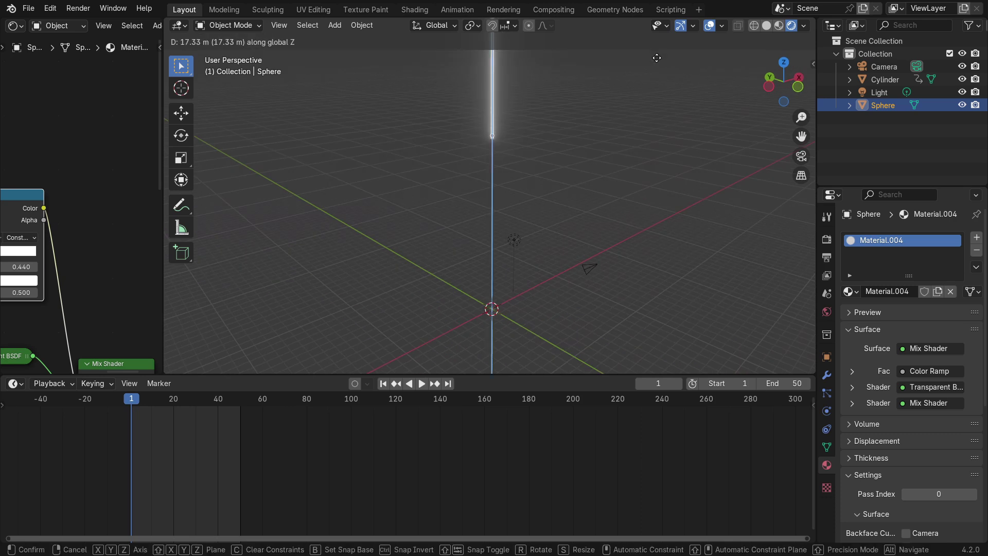
left_click(657, 59)
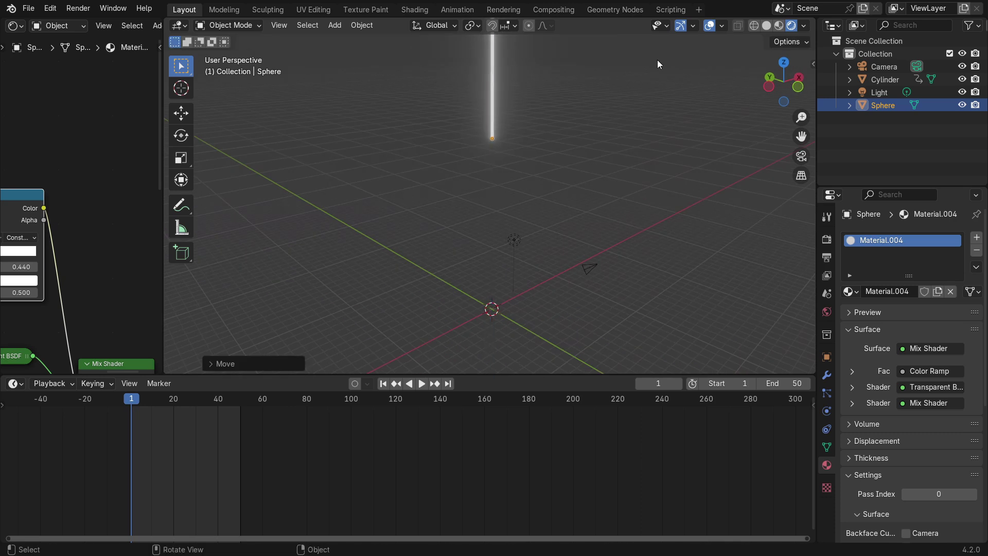
- Scale the sphere slightly to fit the pole's lower end and keyframe it at frame 1
left_click_drag(802, 136, 734, 162)
key("s")
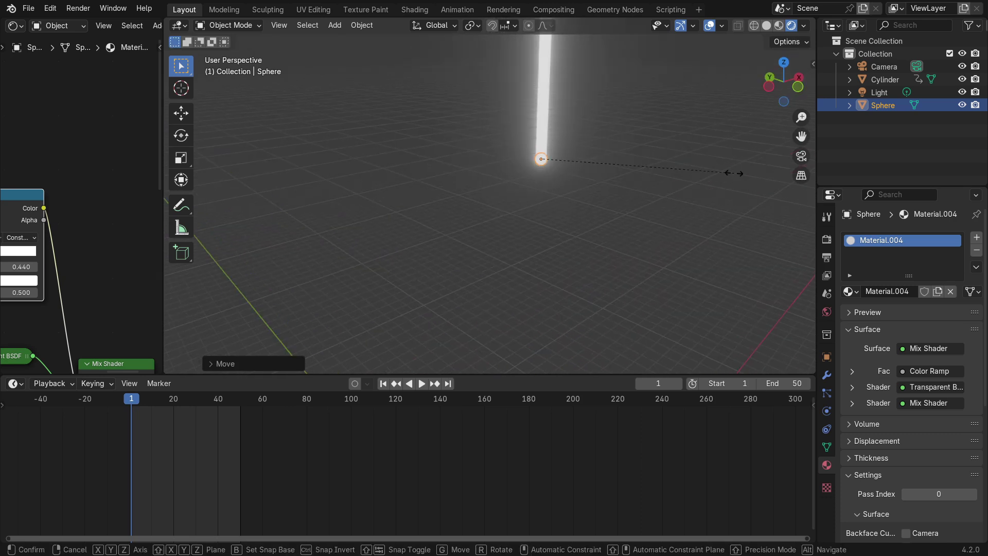
left_click(730, 173)
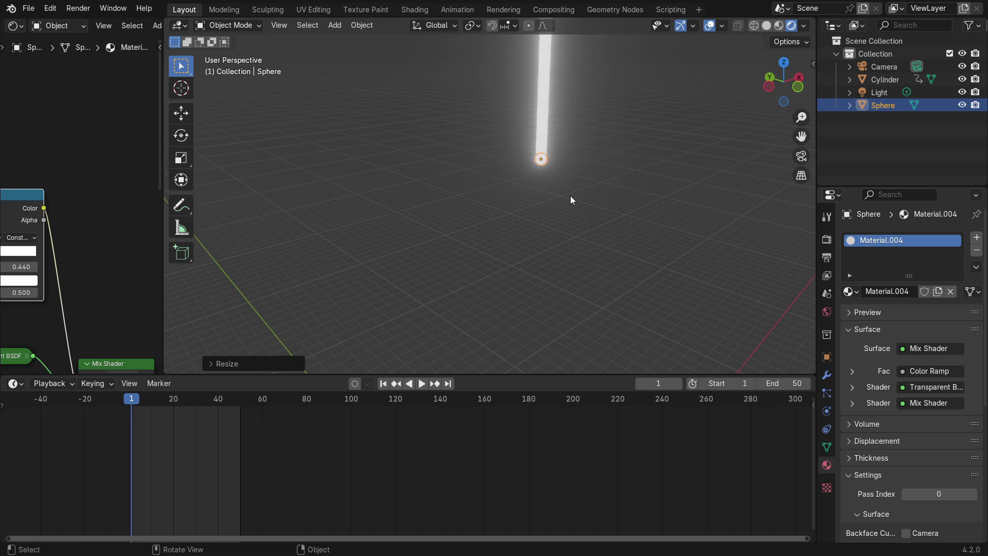
key("i")
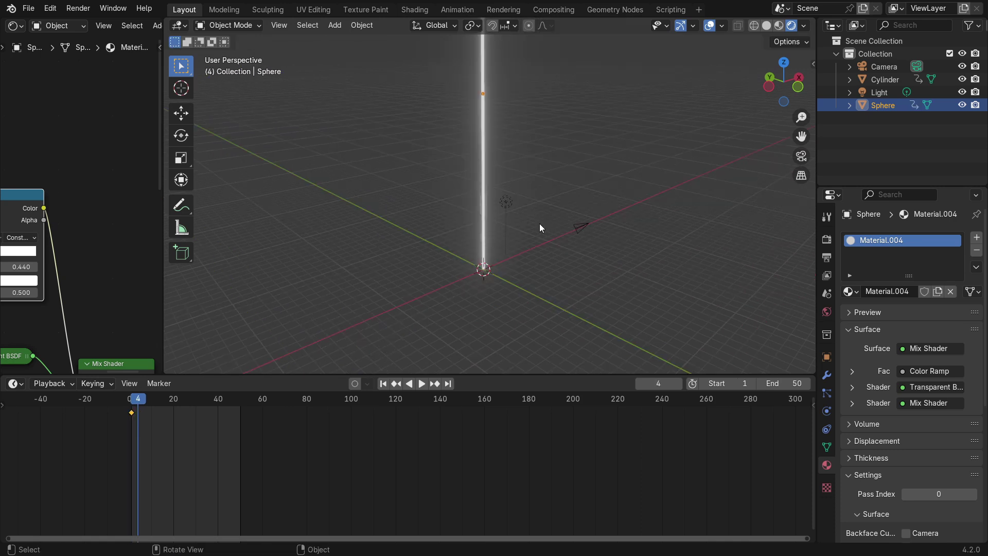
- At frame 4, lower the sphere along Z to the origin at the pole's base and keyframe it
key("g")
key("z")
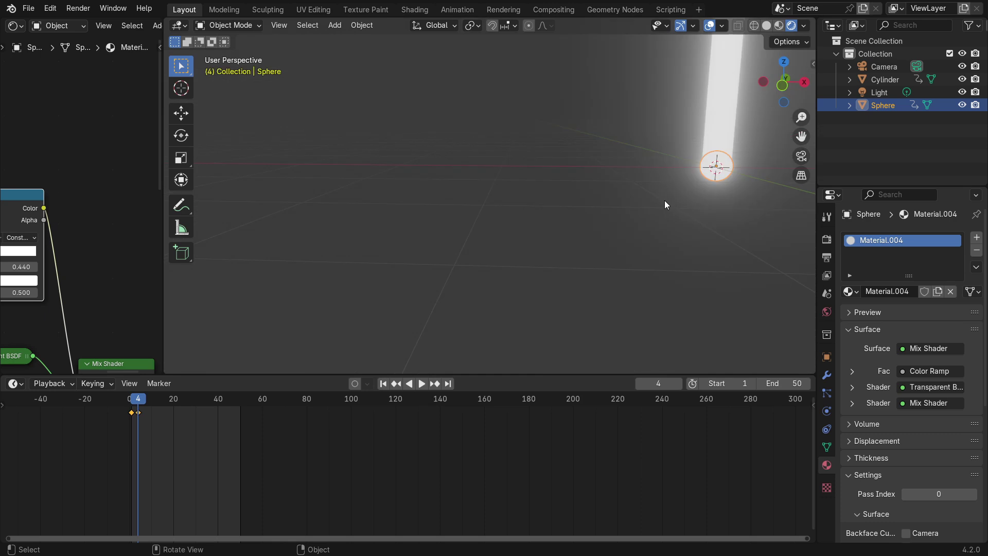
scroll(643, 210, "down", 7)
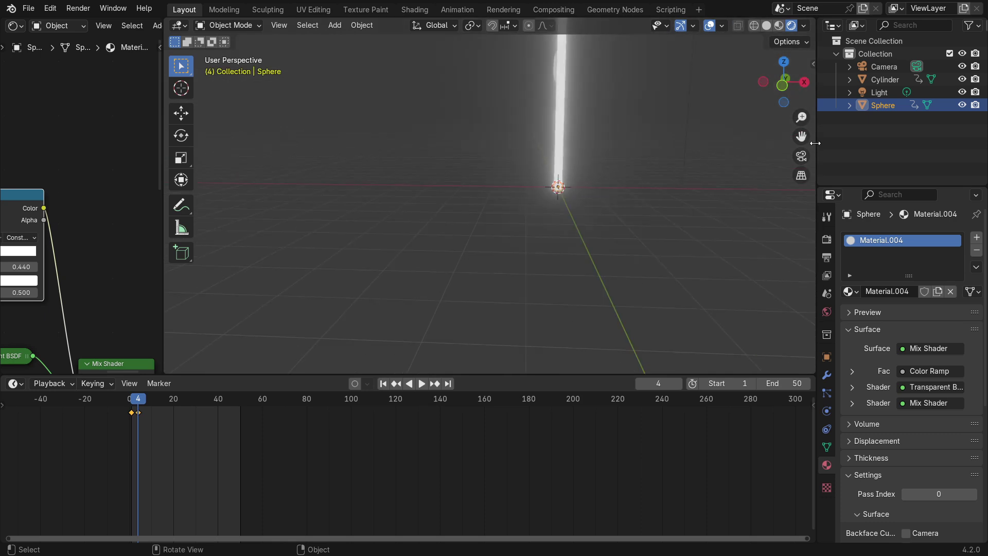
left_click_drag(803, 137, 696, 290)
scroll(604, 185, "down", 1)
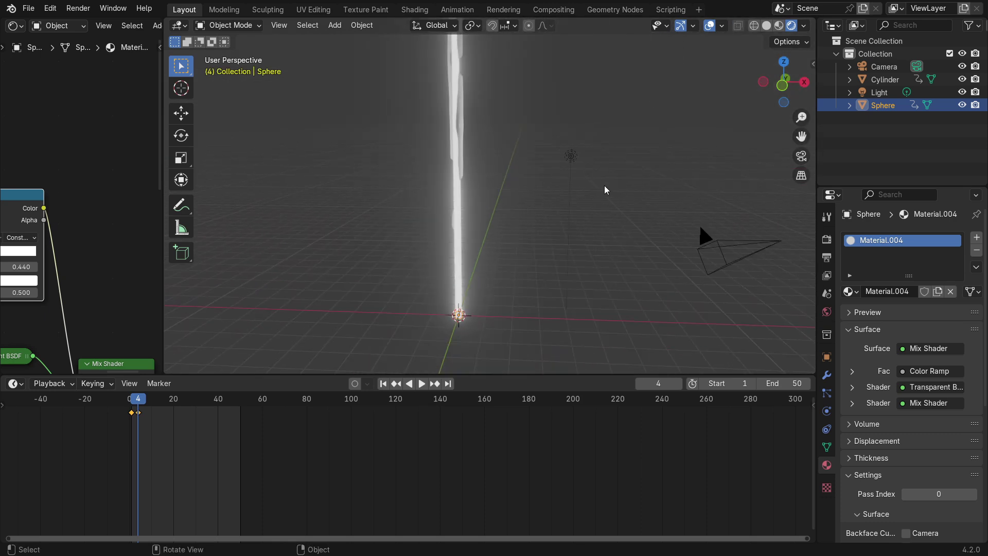
middle_click_drag(605, 186, 634, 186)
- Step back from frame 4 to frame 2 to check that the sphere falls together with the pole
left_click(642, 385)
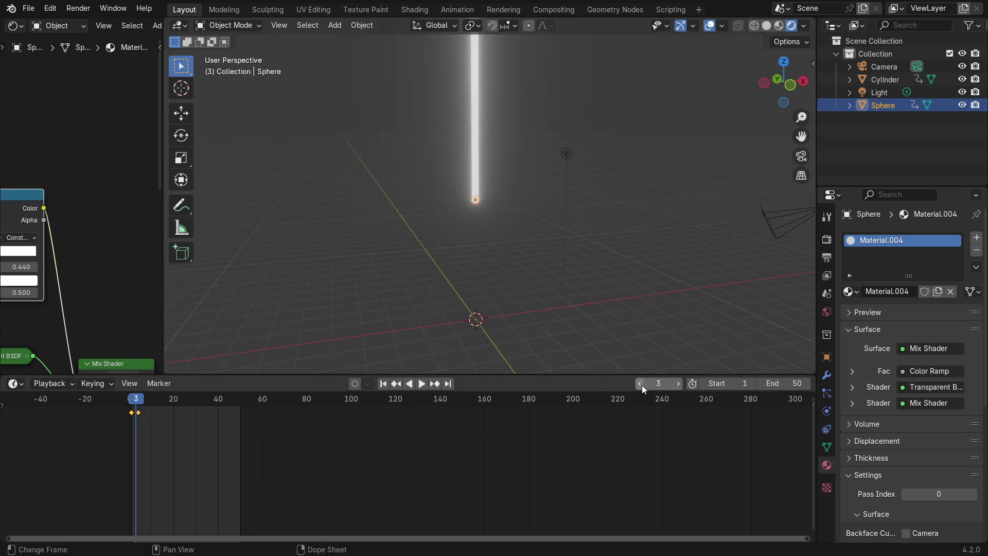
left_click(641, 385)
scroll(680, 176, "down", 2)
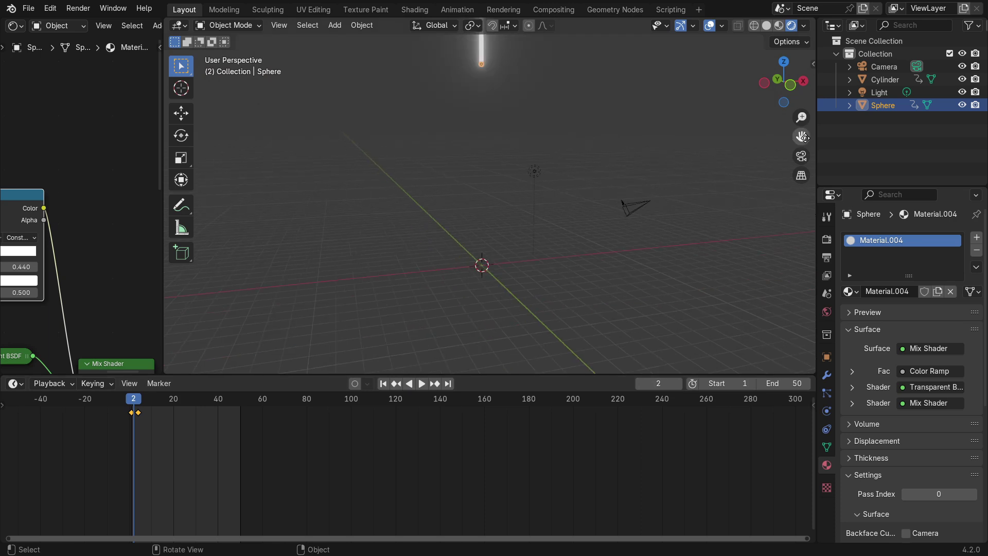
mouse_move(801, 136)
left_mouse_down()
mouse_move(818, 298)
mouse_move(808, 141)
left_mouse_up()
left_click(701, 197)
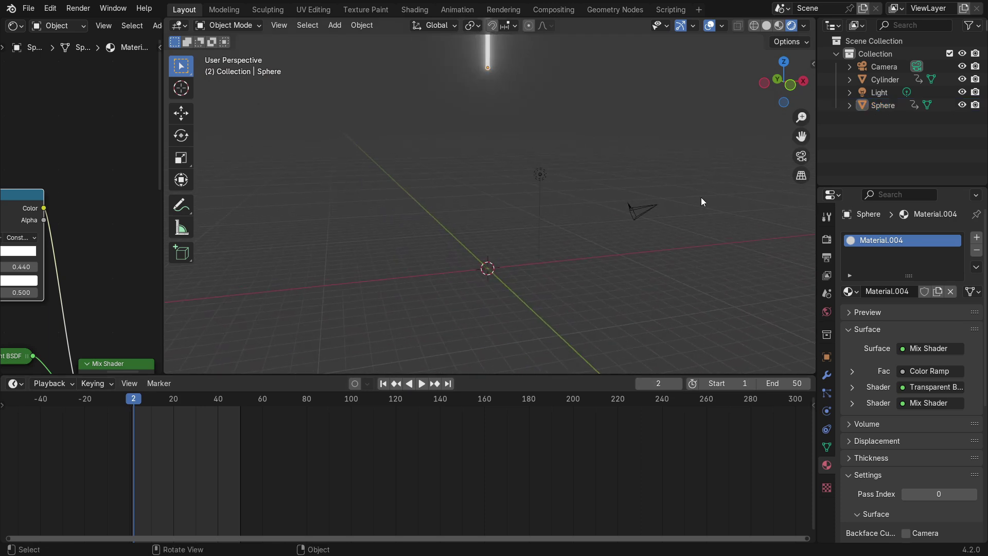
- At frame 9, scale the sphere up around the origin until its edge nearly reaches the camera, keyframe it, and play back from frame 2
left_click(879, 104)
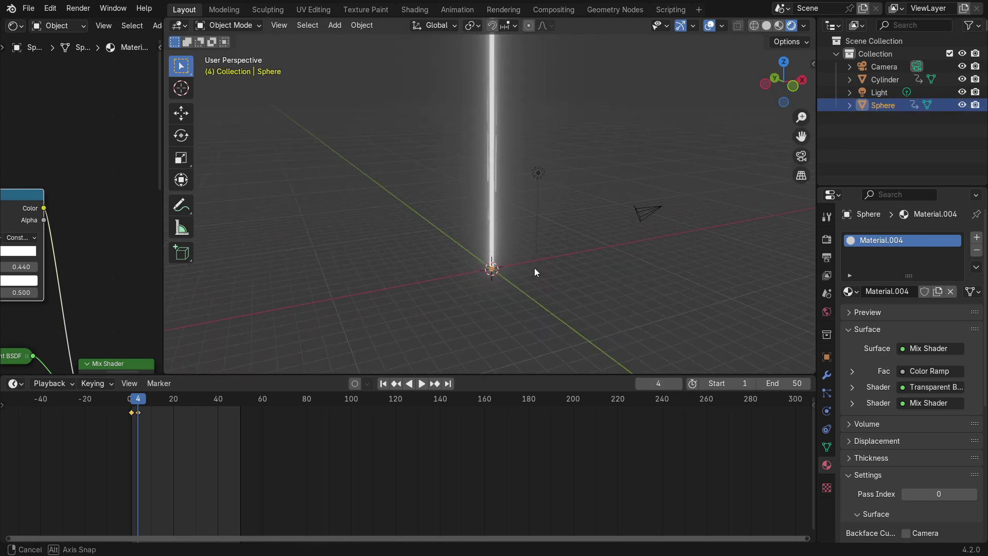
left_click(679, 384)
left_click(679, 384)
left_click(678, 384)
left_click(679, 382)
left_click(678, 382)
left_click(678, 382)
left_click(678, 382)
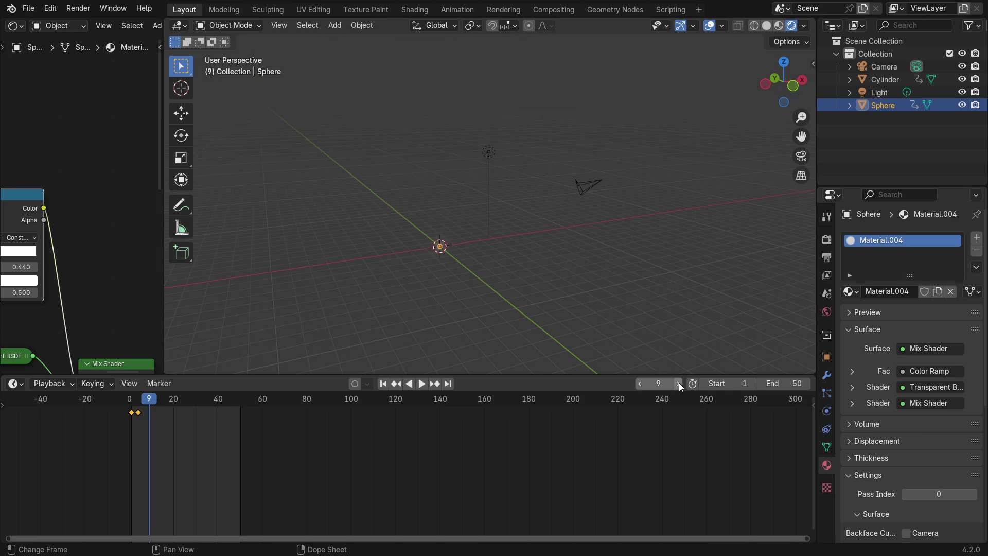
key("s")
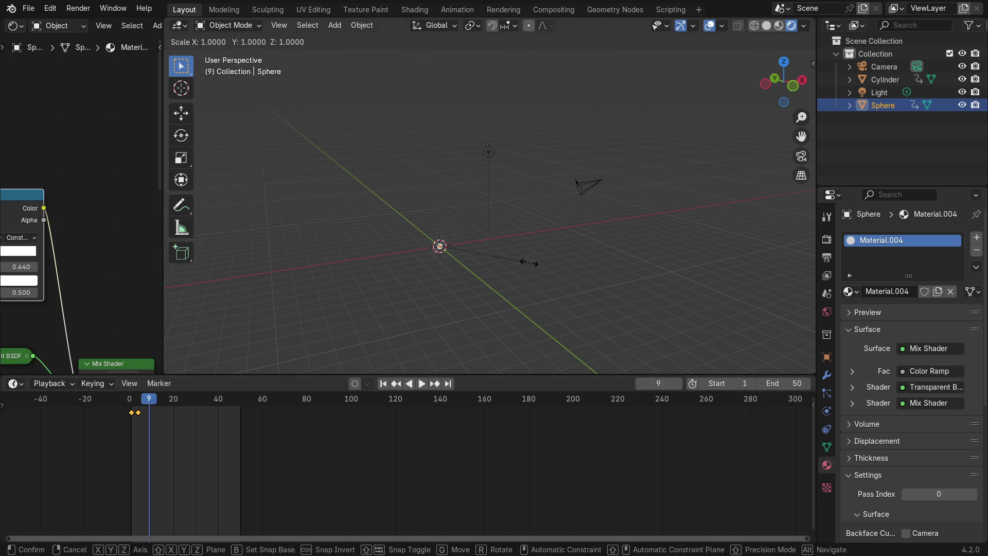
left_click(732, 283)
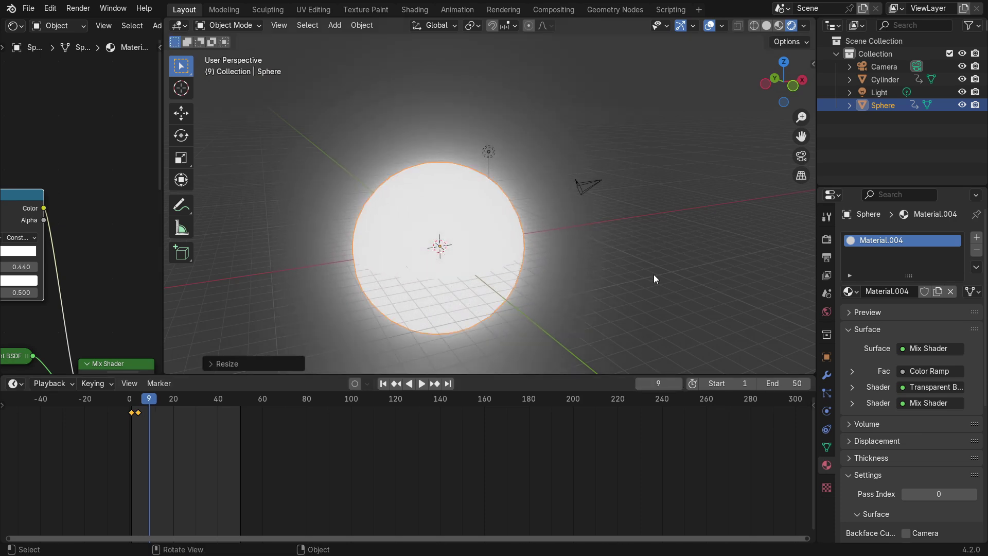
key("s")
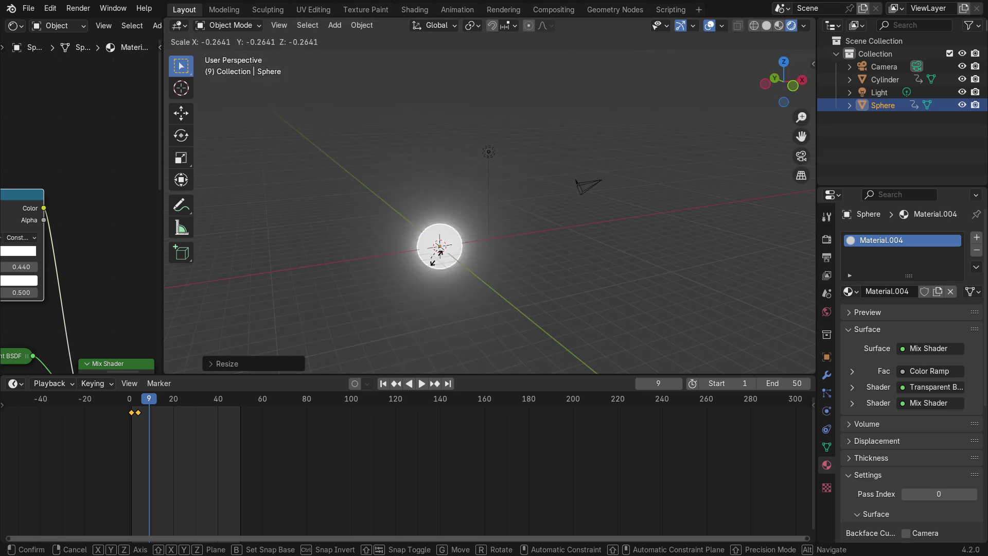
left_click(547, 266)
key("i")
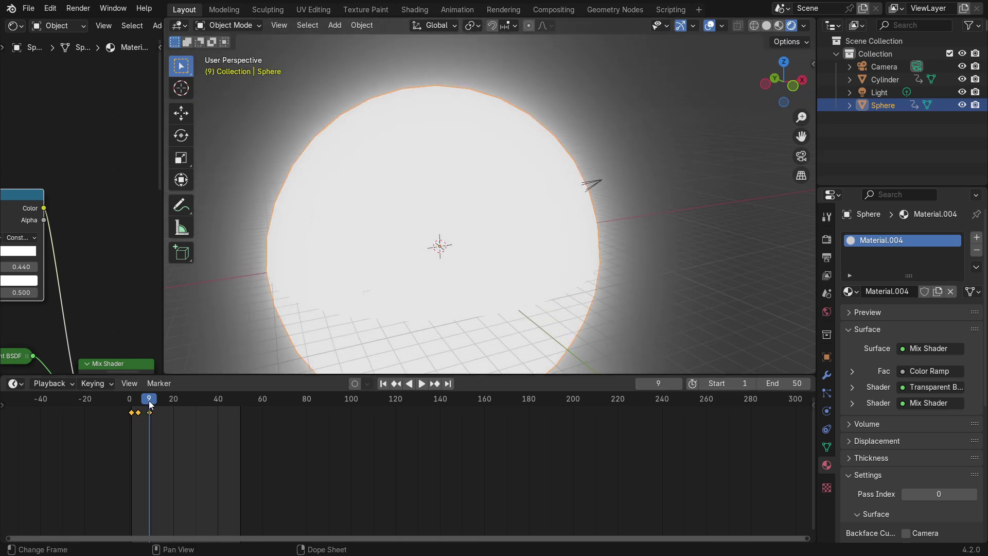
left_click_drag(149, 400, 134, 405)
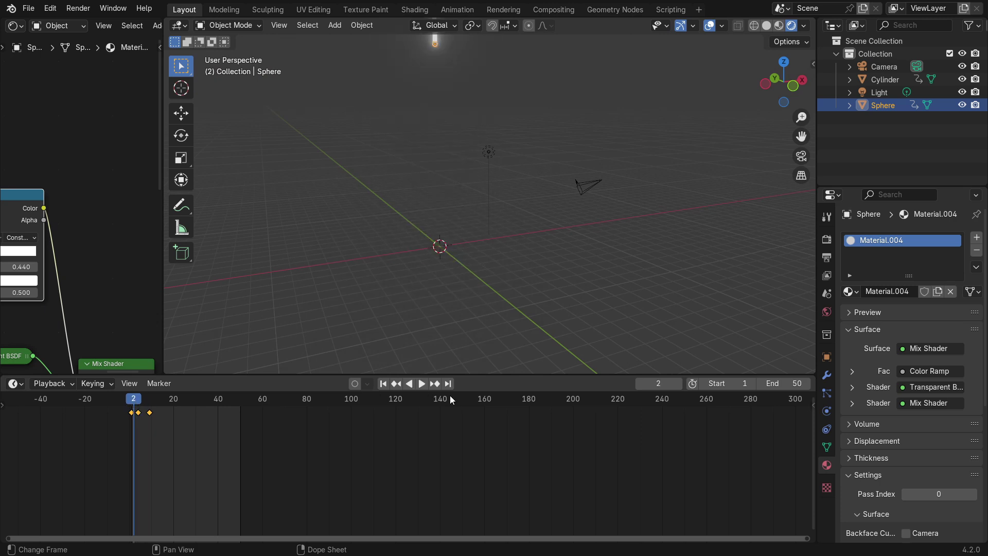
left_click(423, 384)
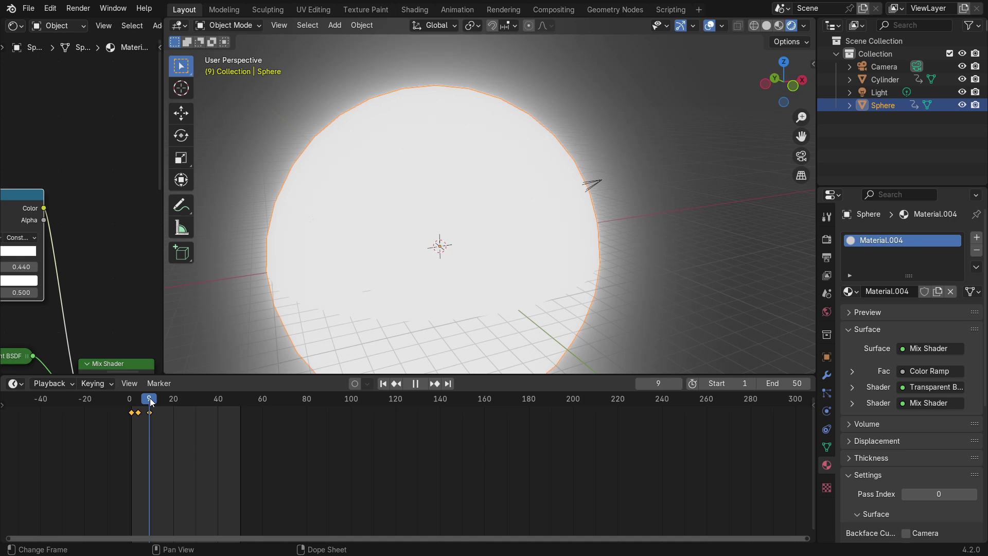
- At frame 4, keyframe the white stop's position at 0.062 on the sphere material's Color Ramp fed by the Voronoi Texture
left_click_drag(151, 403, 148, 403)
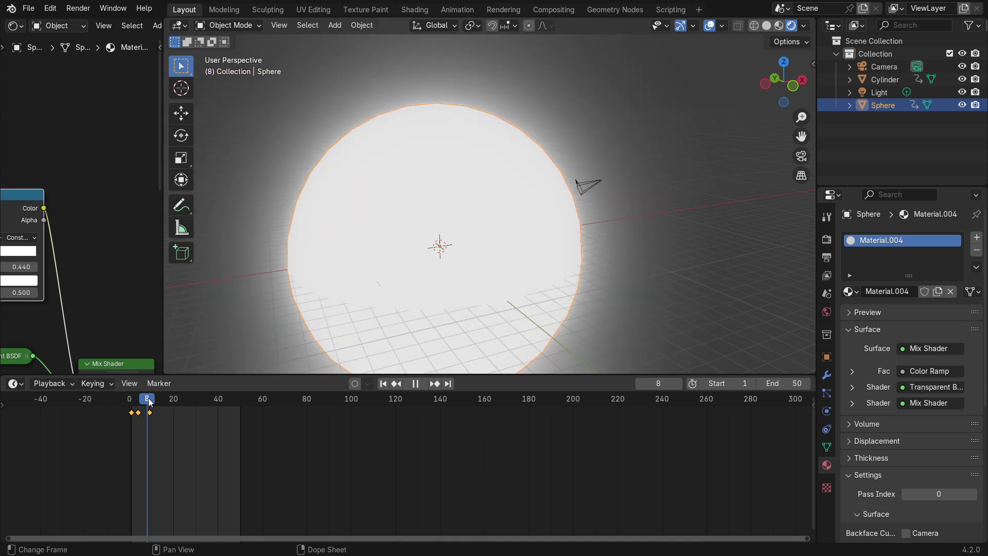
key("space")
left_click_drag(162, 288, 410, 286)
scroll(349, 203, "down", 4)
middle_click_drag(348, 203, 380, 191)
middle_click_drag(164, 314, 273, 280)
scroll(281, 314, "up", 6)
middle_click_drag(282, 318, 239, 312)
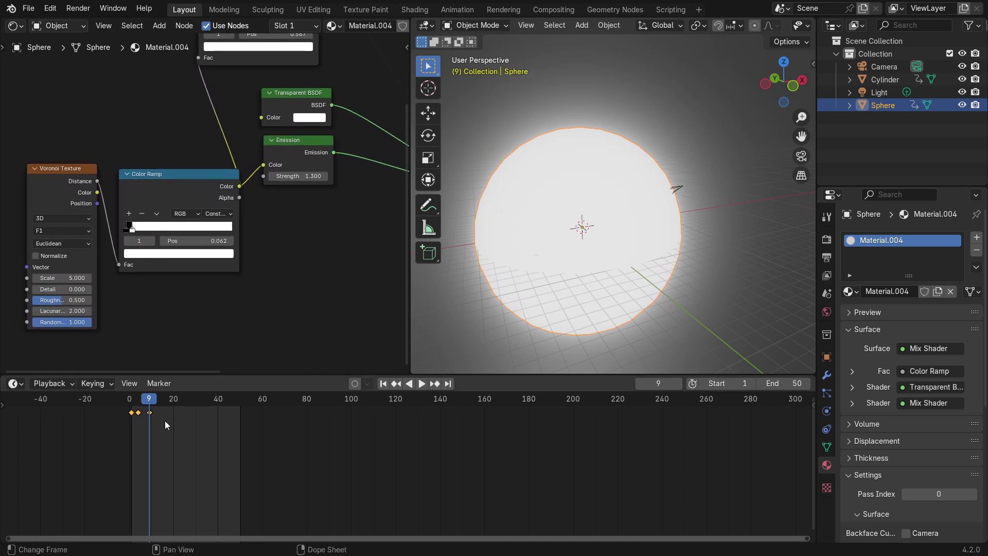
left_click_drag(150, 409, 139, 407)
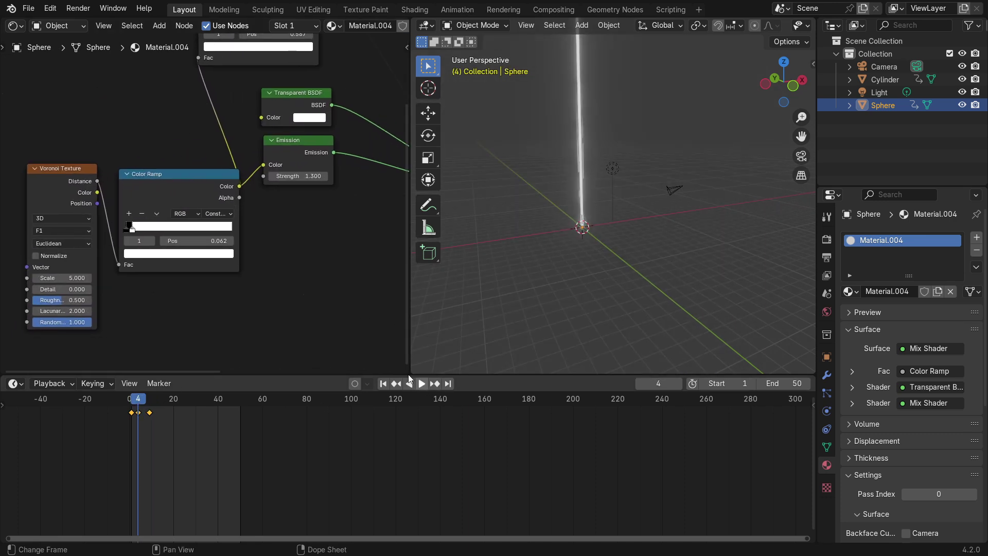
right_click(214, 241)
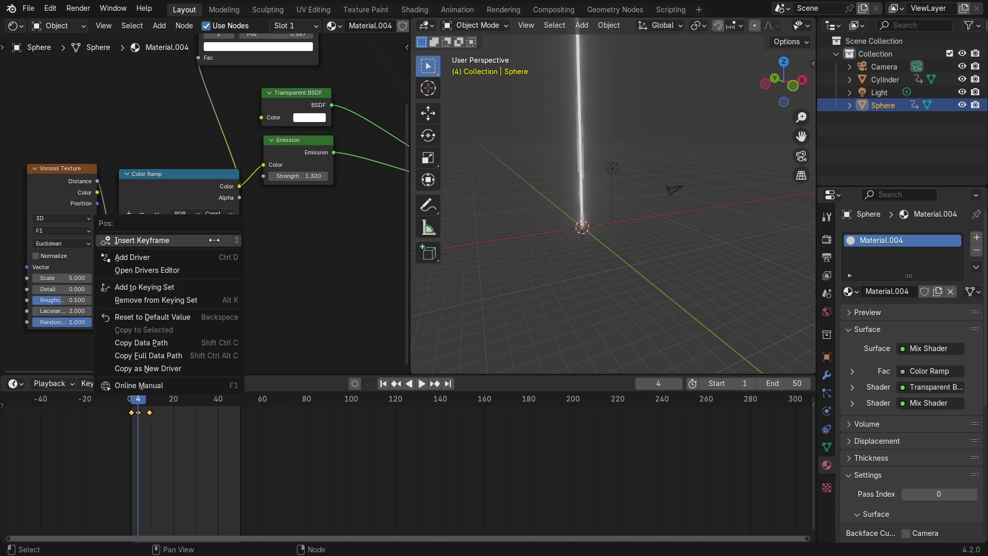
left_click(202, 240)
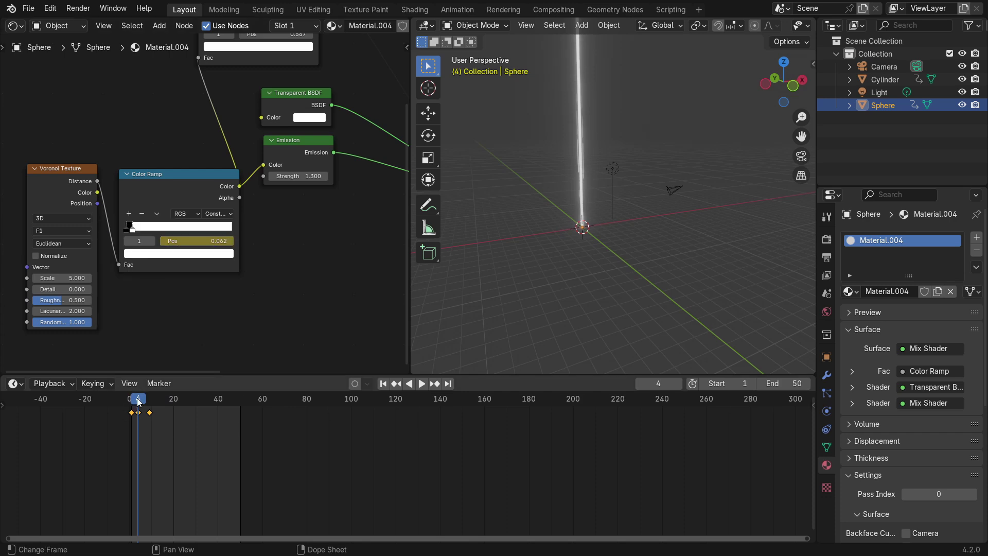
- At frame 9, move the white stop of the Voronoi-fed Color Ramp to position 1.000 and keyframe it
left_click_drag(138, 402, 149, 405)
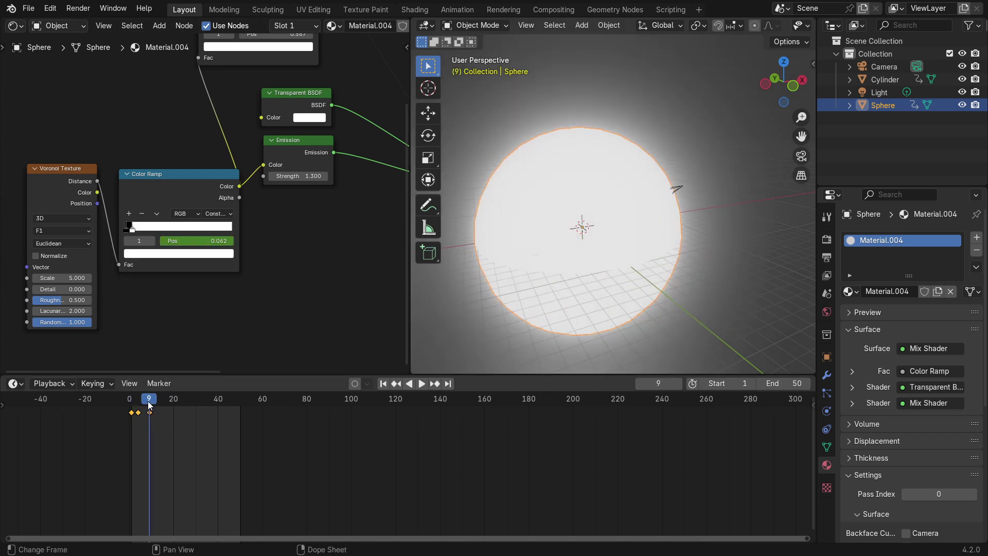
left_click_drag(140, 229, 235, 228)
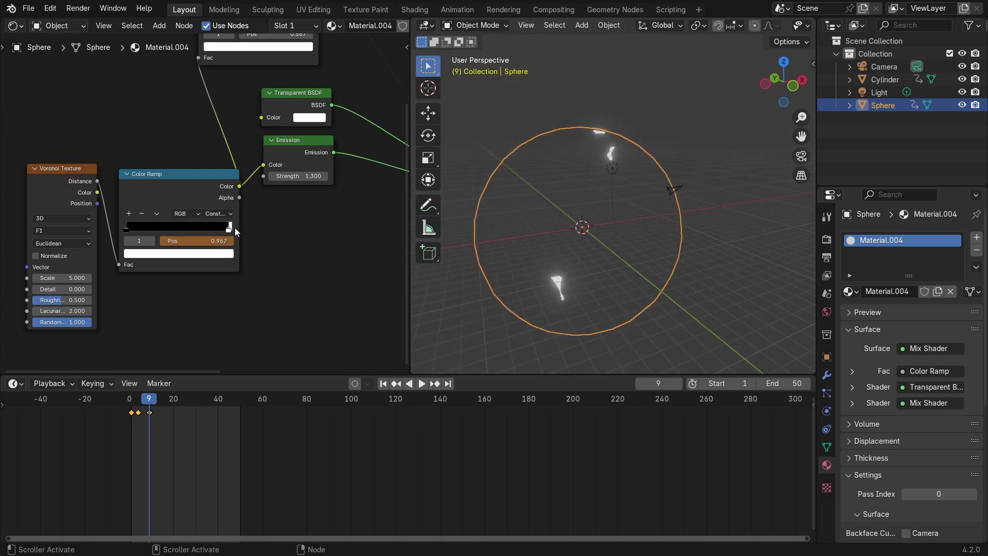
right_click(208, 242)
left_click(207, 243)
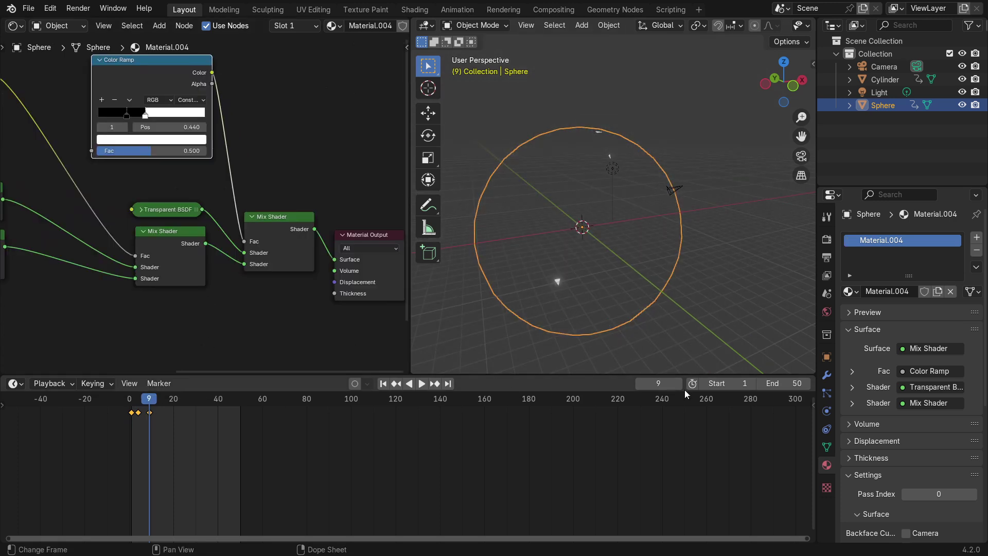
- At frame 10, set the white stop to 0.804 on the Color Ramp driving the final Mix Shader and keyframe it
left_click_drag(659, 384, 664, 383)
middle_click_drag(307, 85, 308, 155)
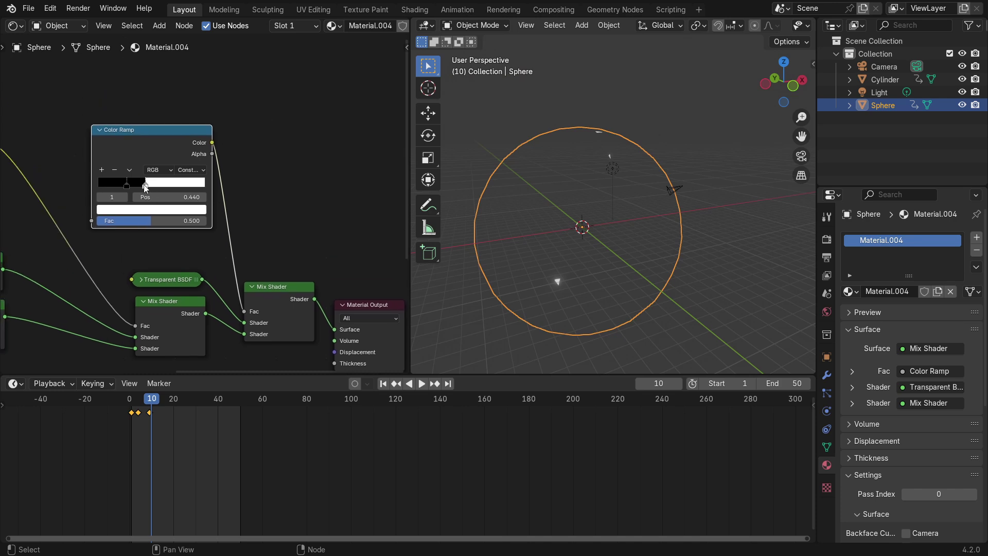
left_click_drag(146, 185, 184, 187)
right_click(170, 198)
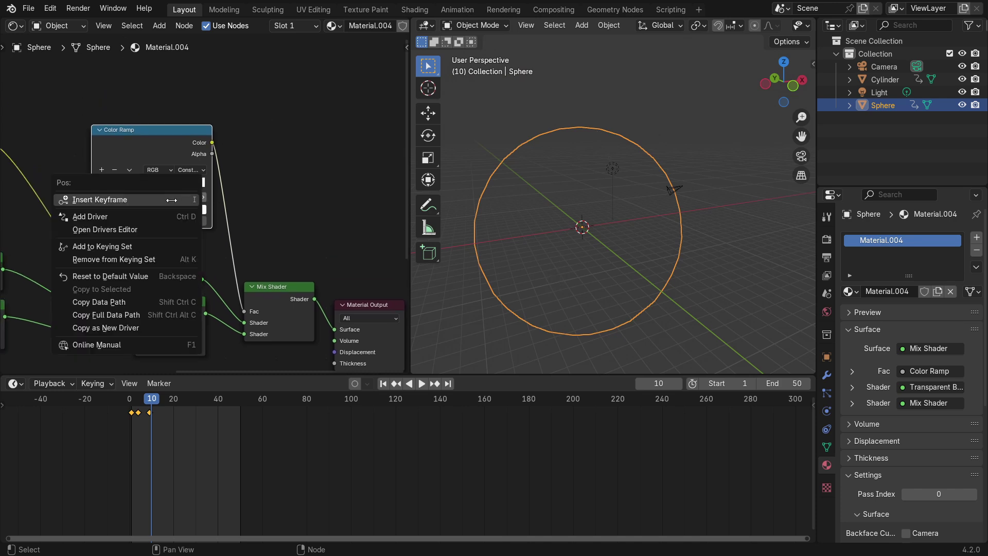
left_click(166, 201)
left_click(321, 201)
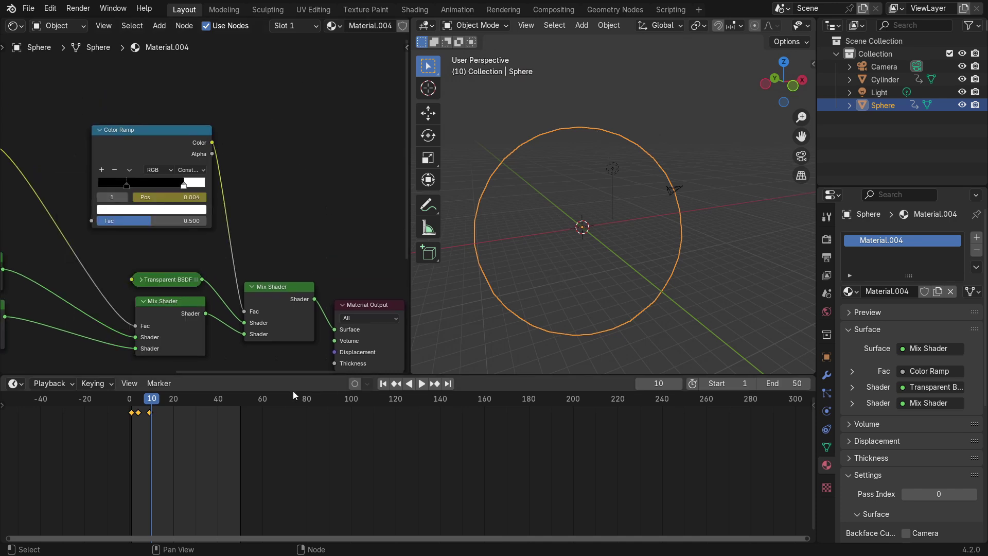
- Play the animation from frame 1 to check how the expanding sphere vanishes
left_click(383, 384)
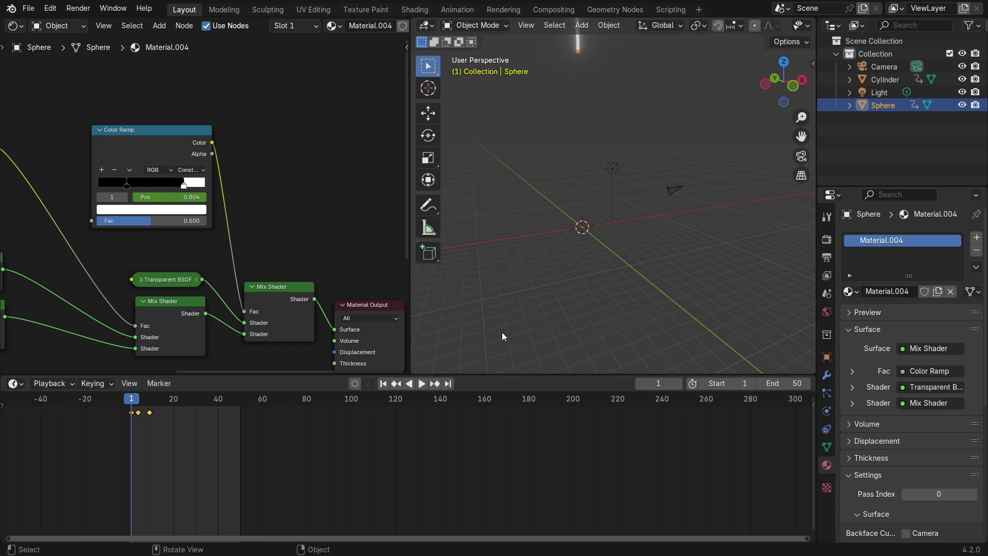
left_click(421, 383)
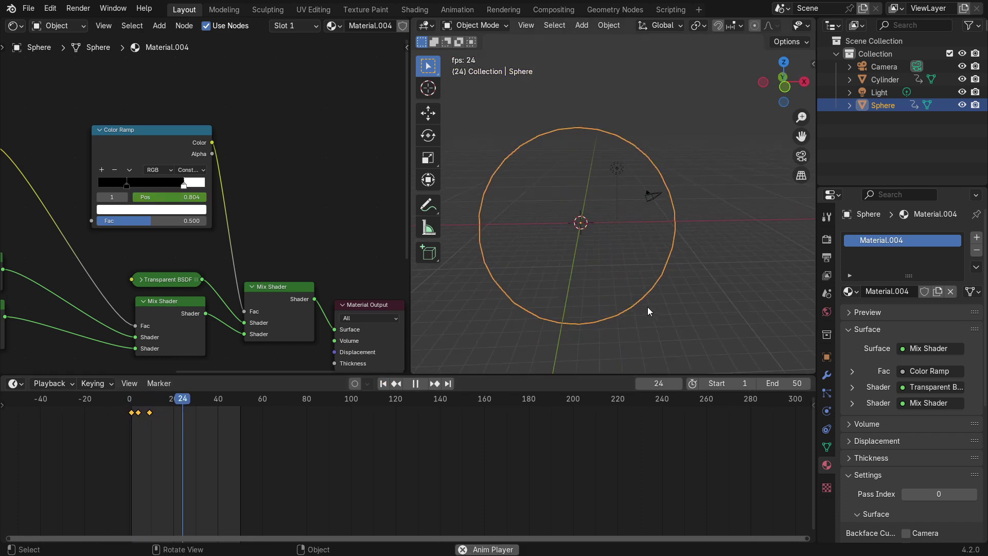
left_click(421, 384)
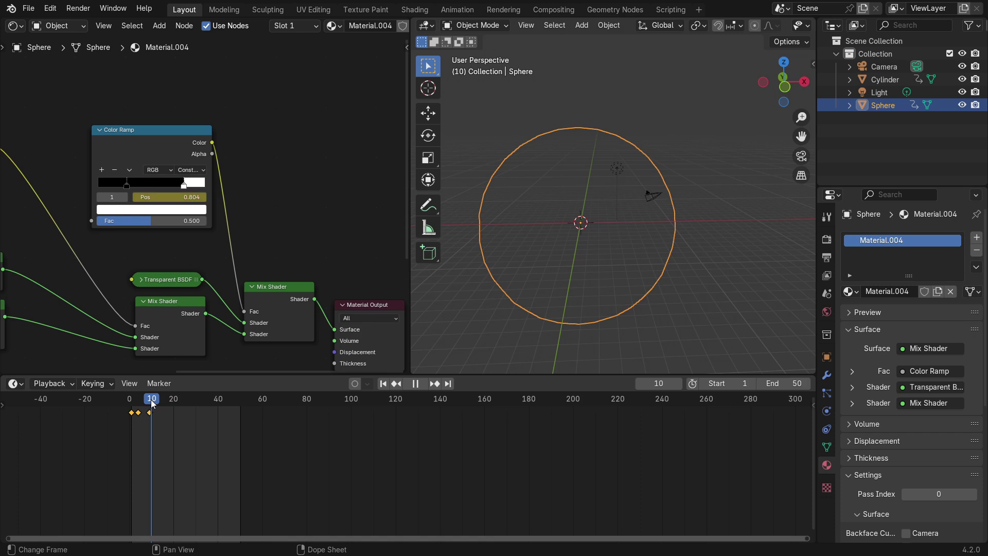
- At frame 9, set the white stop of the final Mix Shader's Color Ramp to 0.418 and keyframe it
left_click_drag(152, 401, 150, 401)
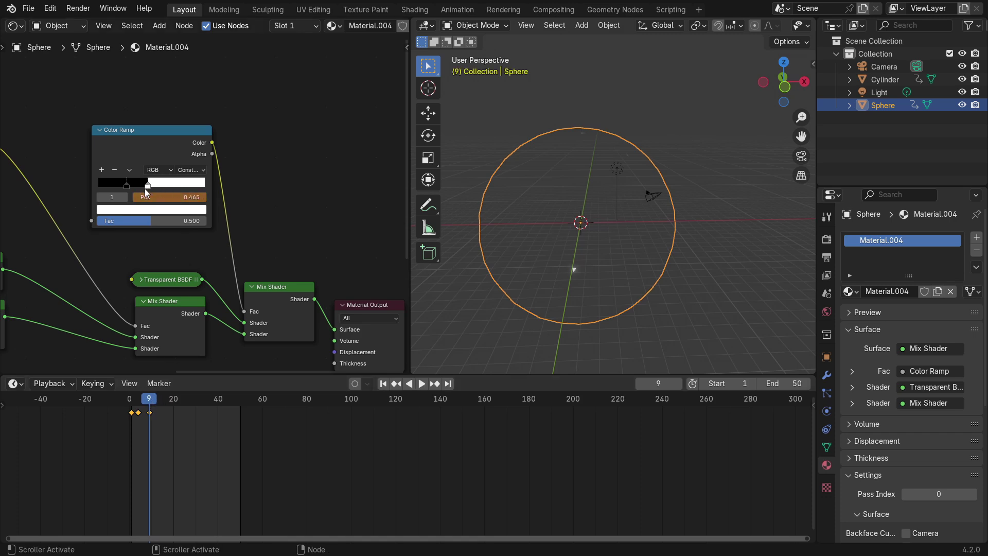
left_click_drag(145, 189, 140, 188)
right_click(142, 196)
left_click(111, 194)
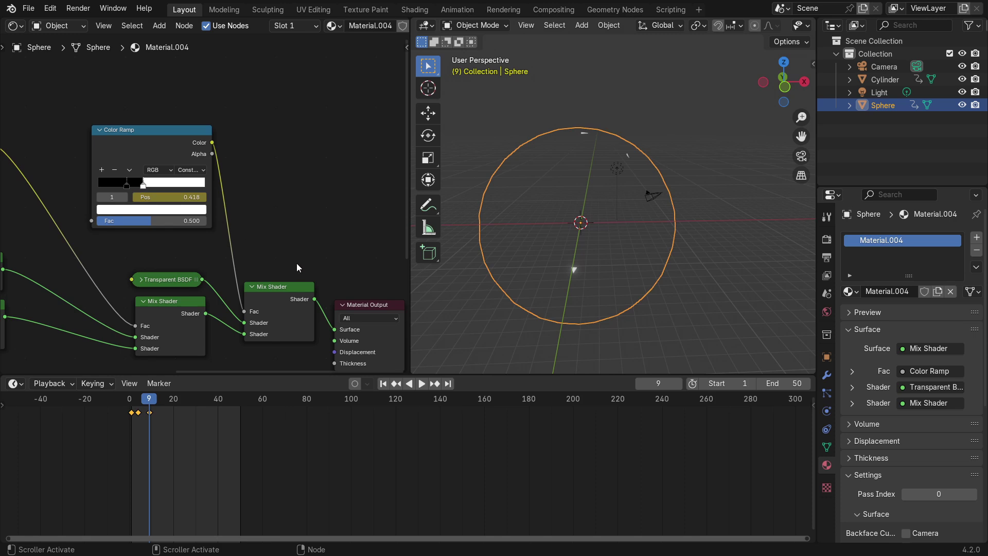
- Play the animation from the start again while viewing the sphere's dissolve from another angle
mouse_move(148, 401)
left_mouse_down()
mouse_move(135, 402)
mouse_move(157, 401)
mouse_move(129, 401)
left_mouse_up()
left_click(416, 383)
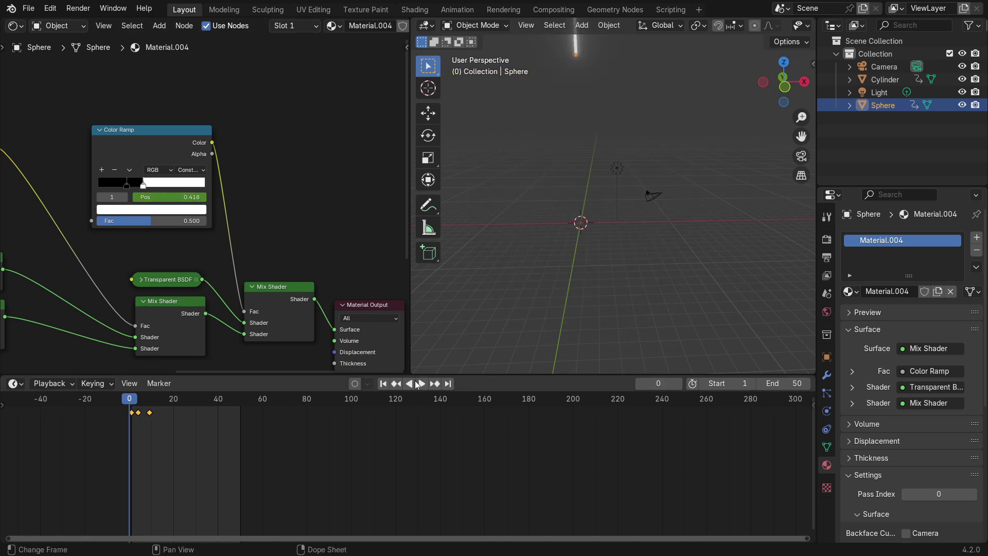
left_click(422, 383)
middle_click_drag(663, 313, 700, 323)
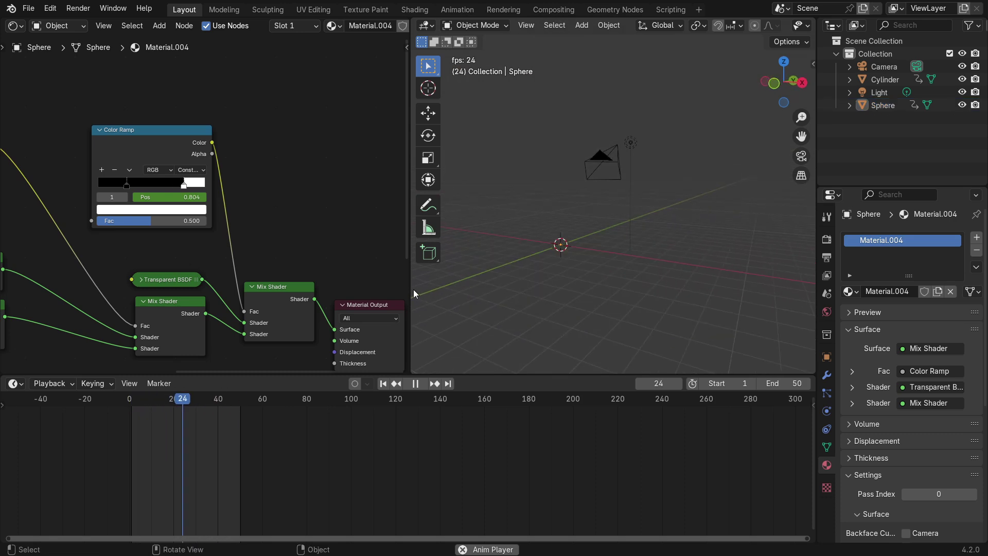
- Review the cylinder's Material.001 node tree and its keyframed Color Ramp position at frames 2 and 4
left_click_drag(414, 293, 329, 293)
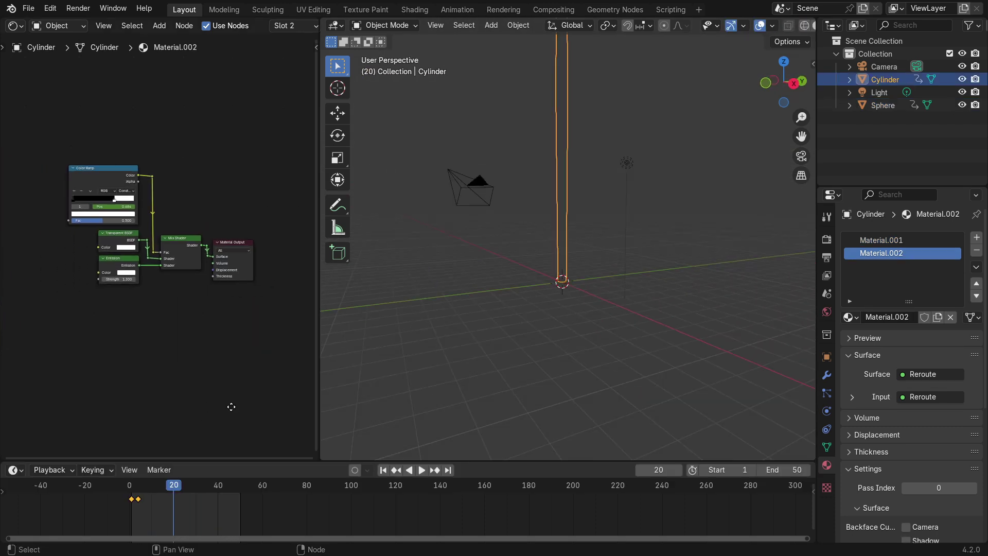
left_click(874, 240)
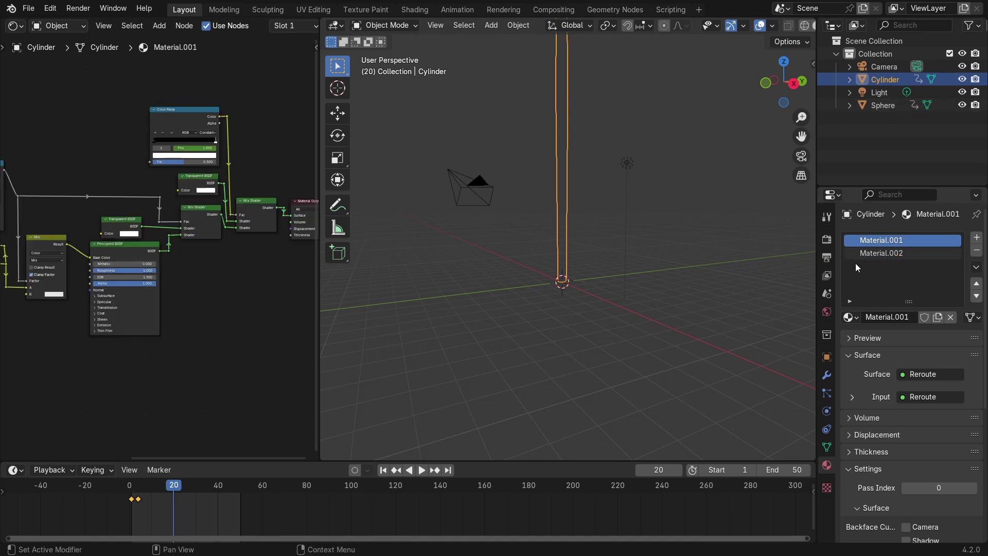
left_click_drag(317, 330, 572, 338)
middle_click_drag(407, 330, 250, 252)
scroll(252, 367, "up", 2)
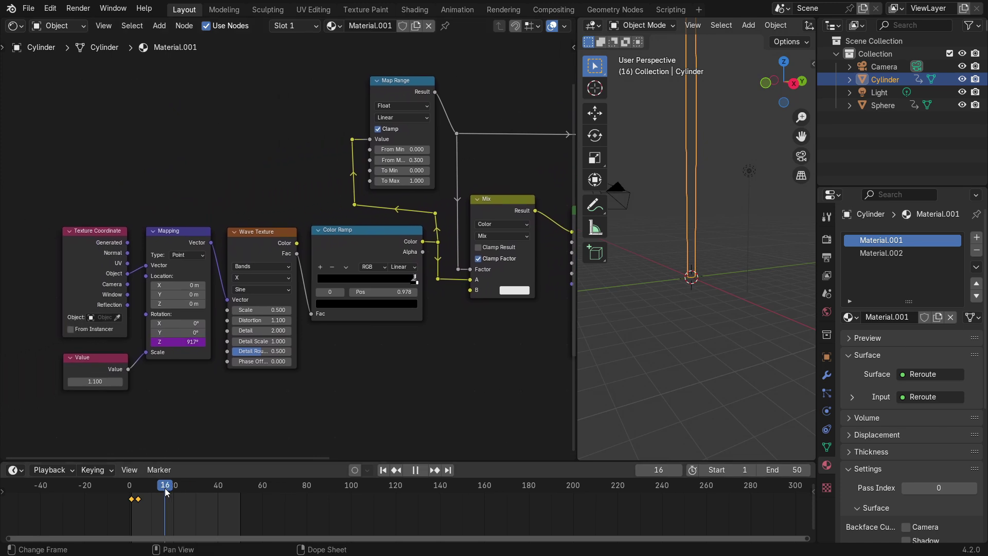
left_click_drag(161, 493, 135, 492)
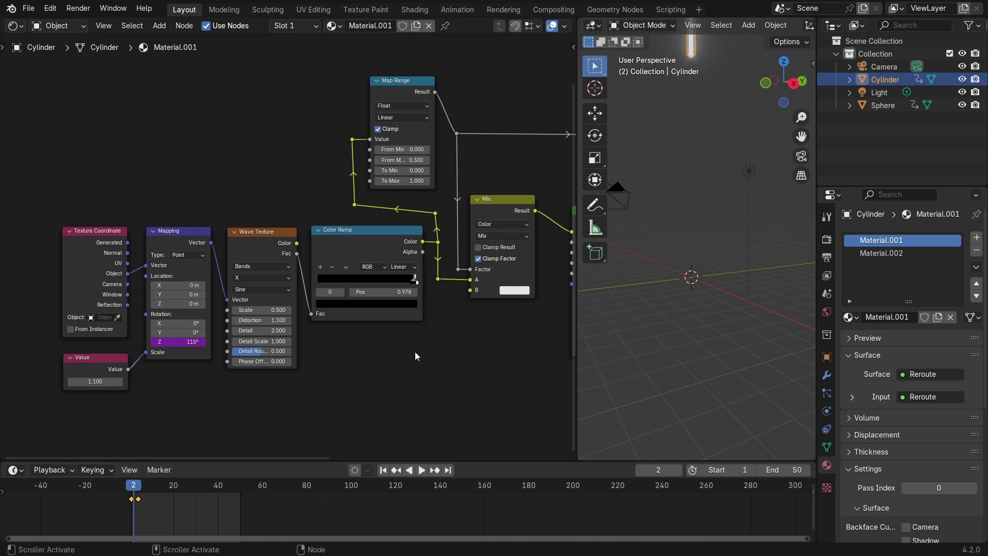
middle_click_drag(415, 351, 149, 383)
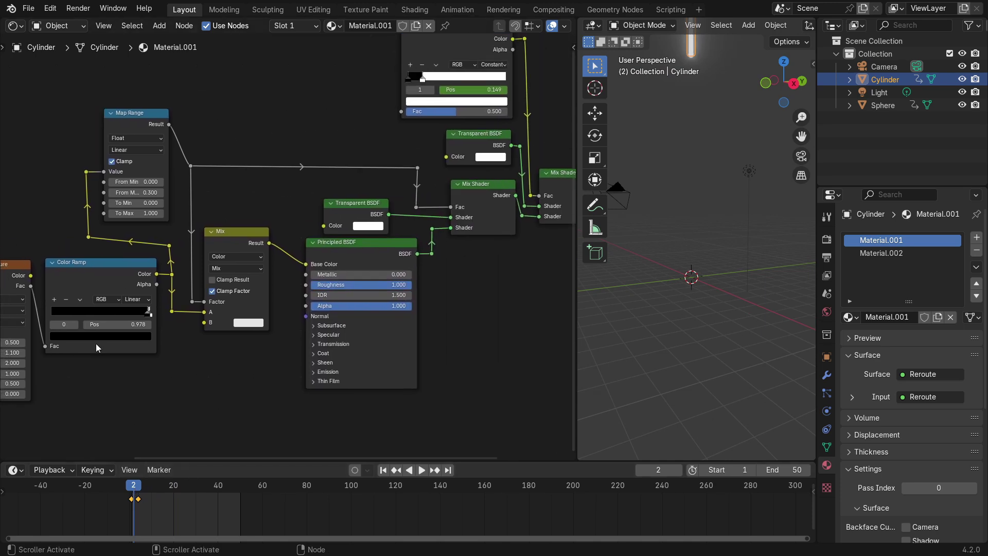
middle_click_drag(96, 344, 150, 265)
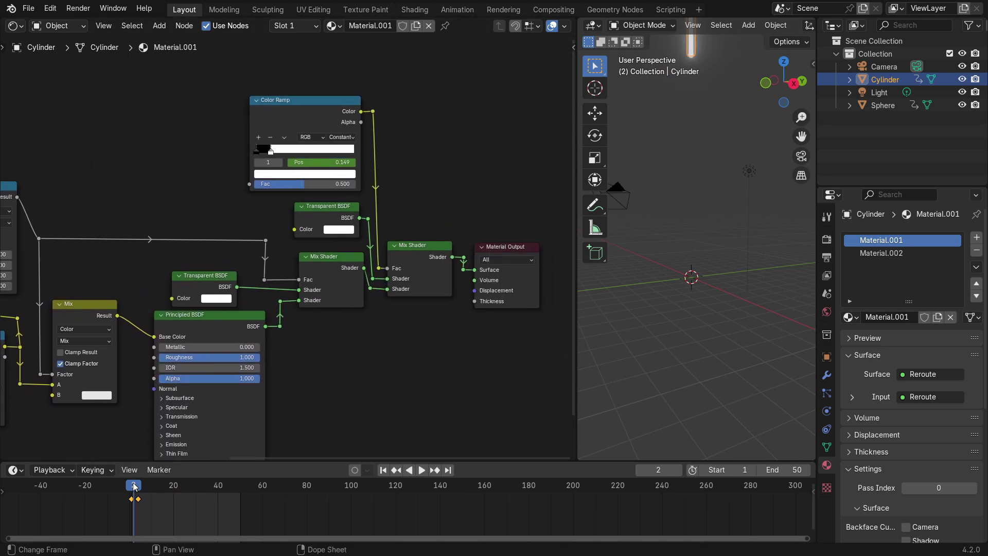
mouse_move(136, 487)
left_mouse_down()
mouse_move(149, 487)
mouse_move(139, 487)
left_mouse_up()
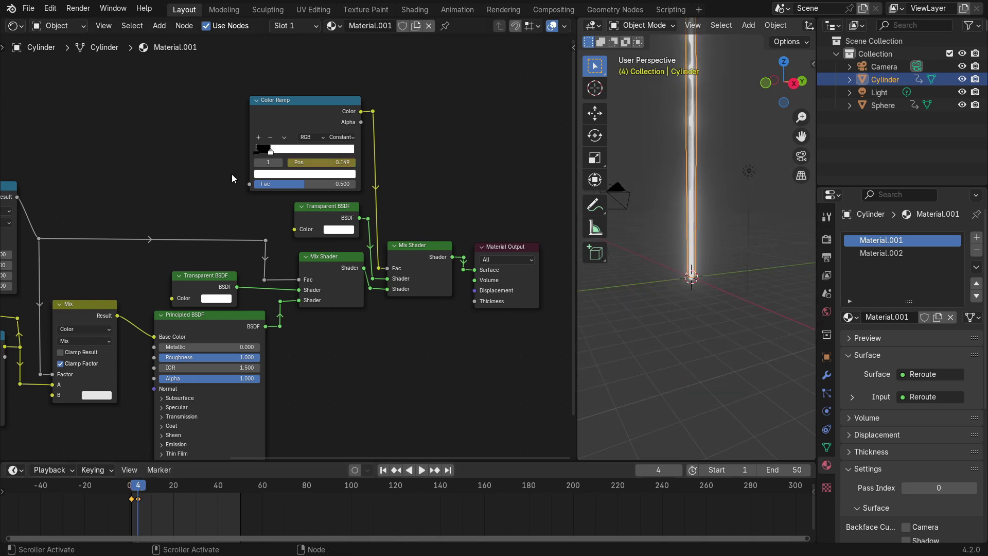
right_click(304, 164)
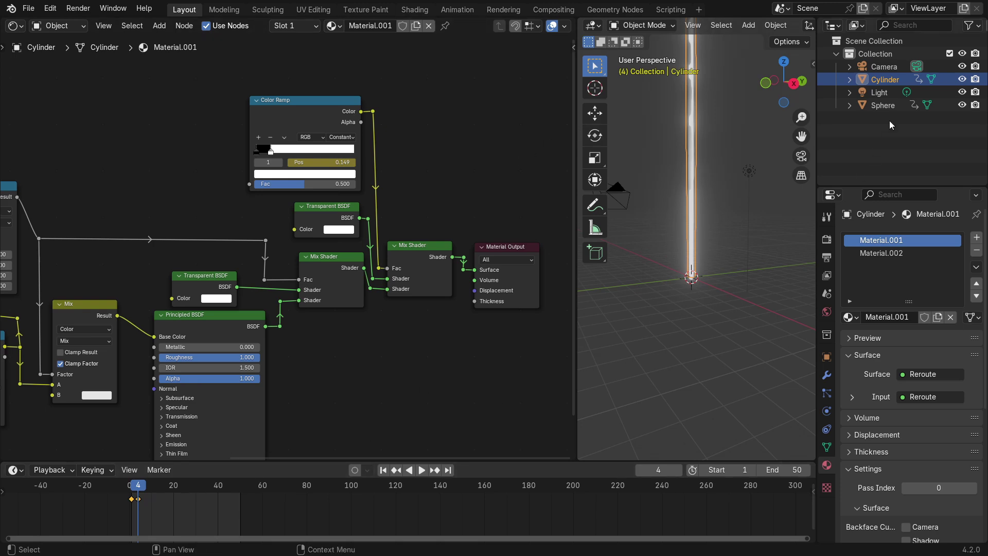
- Review the cylinder's Material.002 nodes and the keyframed transparency Color Ramp around frame 4
left_click(870, 254)
middle_click_drag(314, 421, 308, 379)
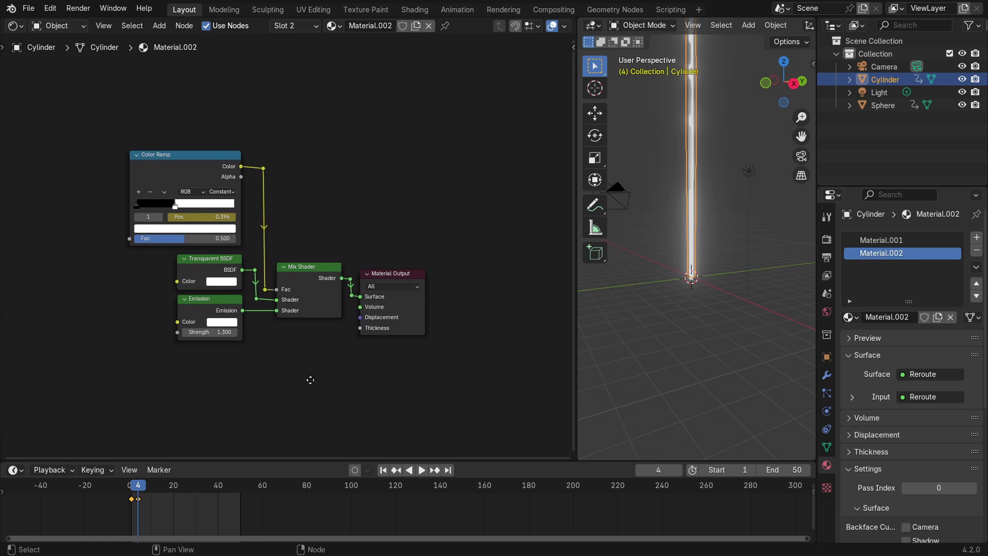
left_click(136, 488)
key("space")
mouse_move(136, 488)
left_mouse_down()
mouse_move(146, 486)
mouse_move(137, 488)
left_mouse_up()
- Review the sphere's Material.004 node tree and its animated Color Ramp positions from frame 4 to frame 10
left_click(891, 106)
middle_click_drag(287, 353, 313, 386)
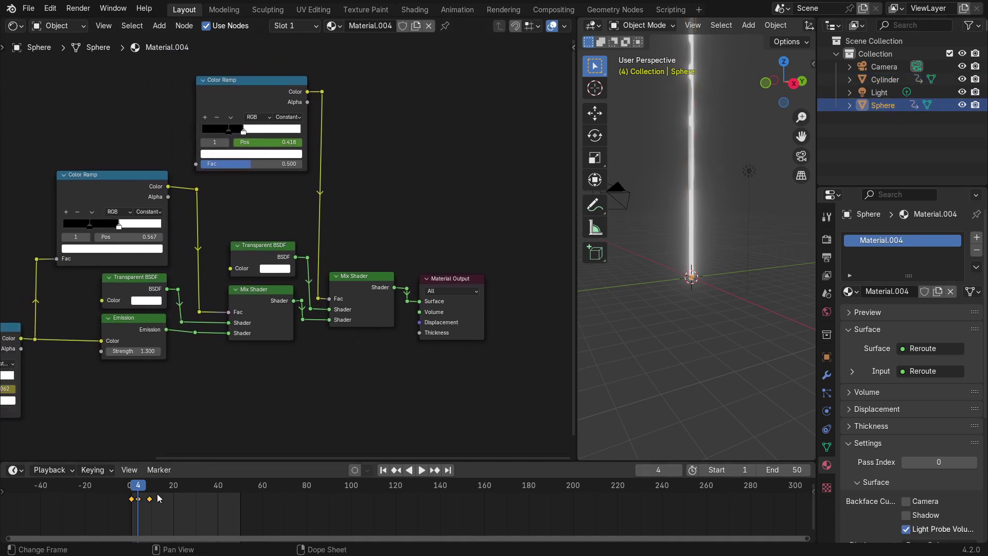
key("space")
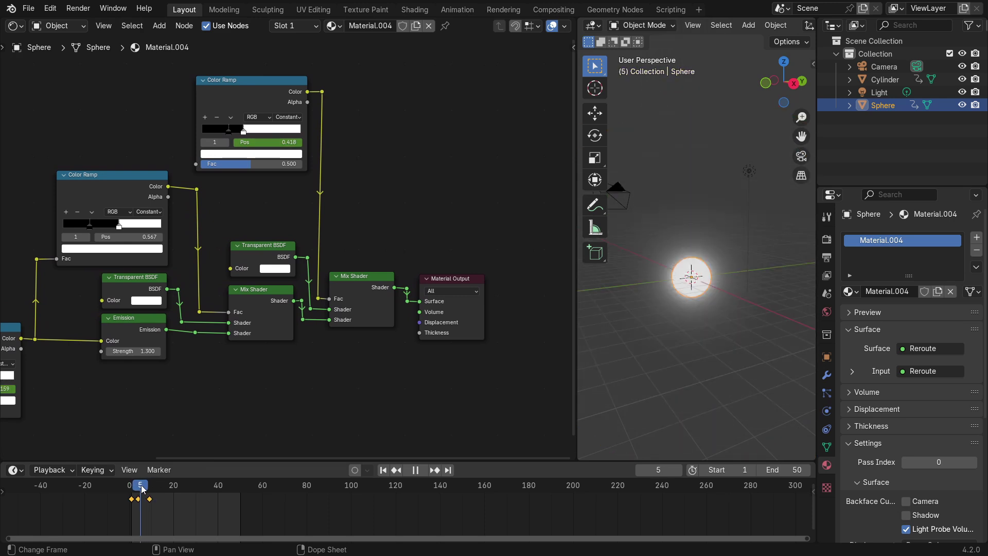
middle_click_drag(116, 447, 335, 331)
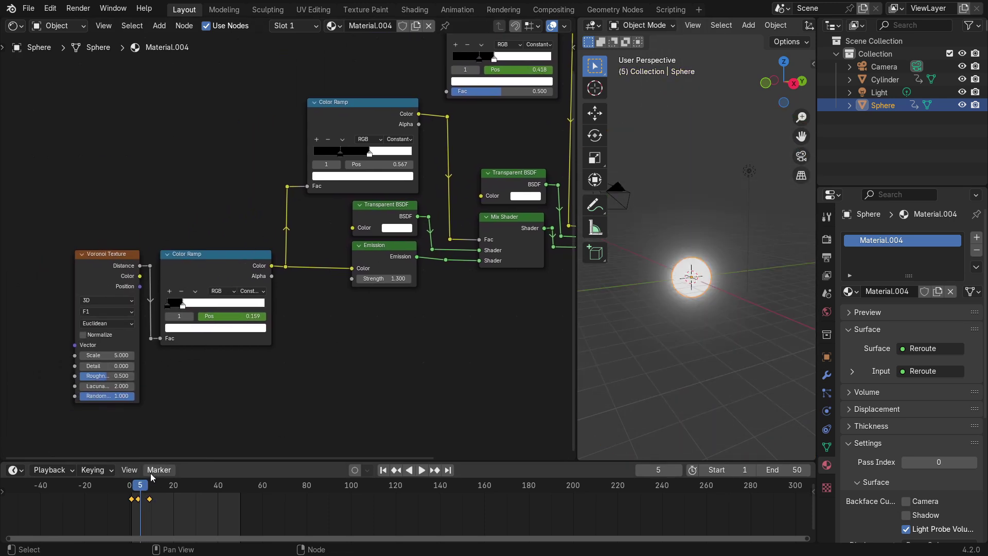
key("space")
left_click_drag(144, 491, 152, 487)
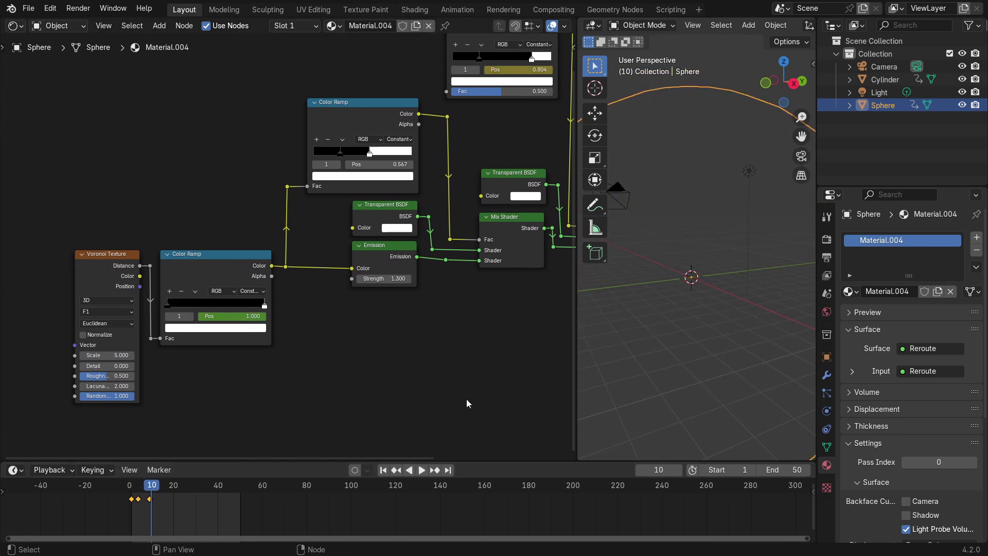
key("Home")
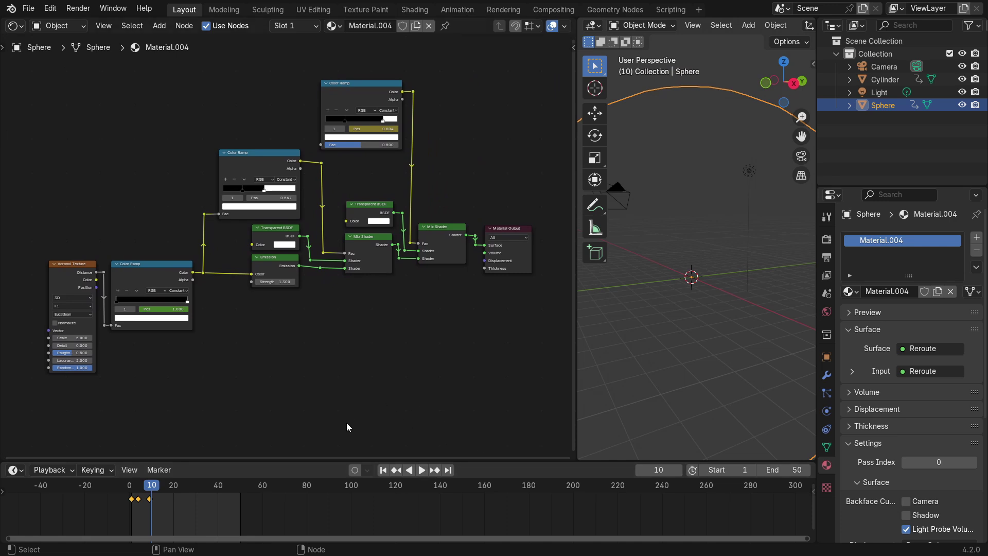
- Return to frame 2, enlarge the 3D viewport, and inspect the falling pole and sphere from several angles
left_click_drag(153, 485, 134, 484)
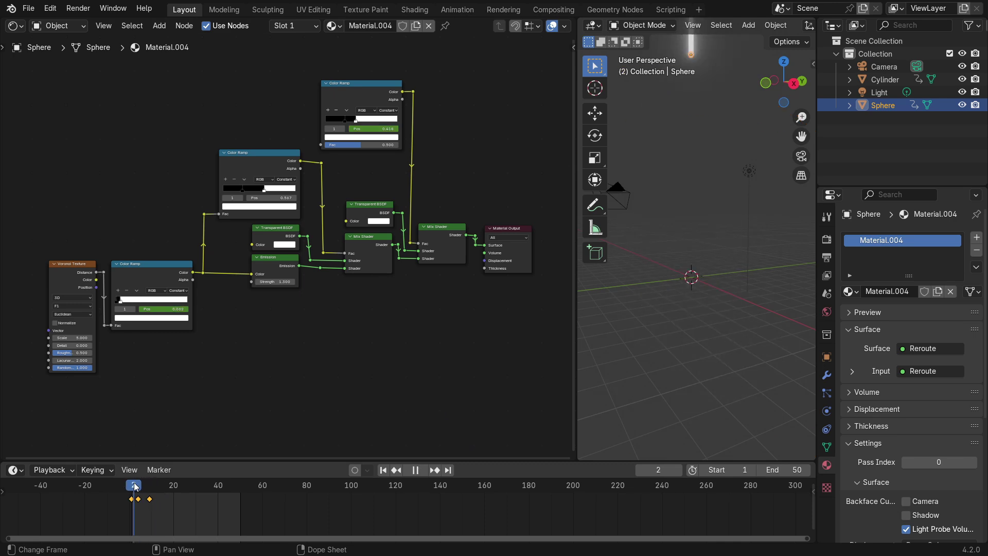
left_click_drag(575, 376, 105, 367)
scroll(350, 366, "down", 4)
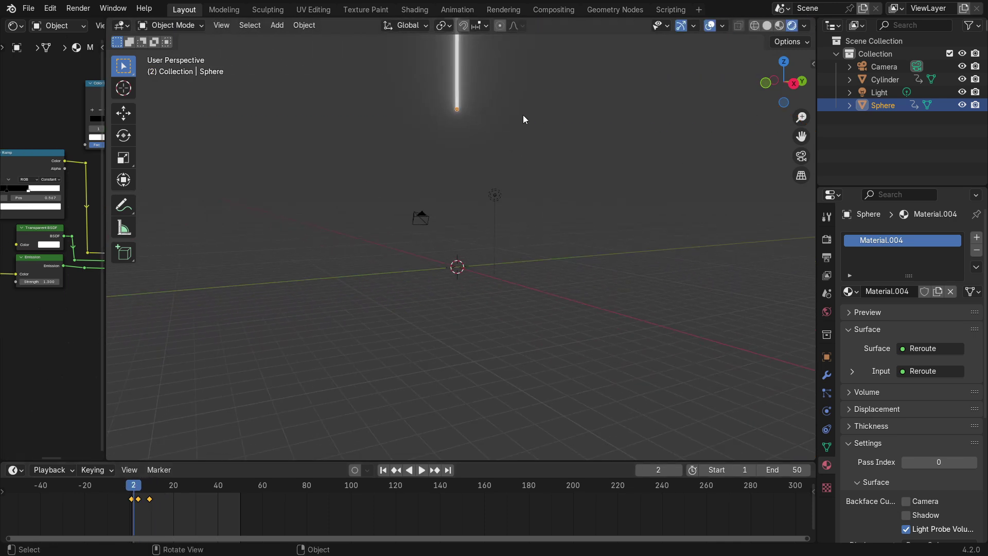
middle_click_drag(524, 116, 449, 276)
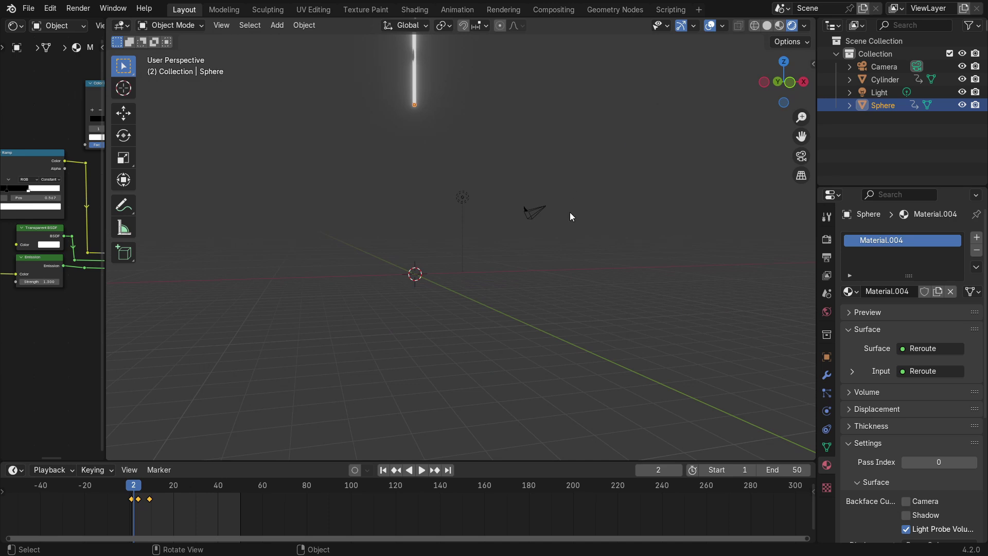
middle_click_drag(570, 212, 492, 272)
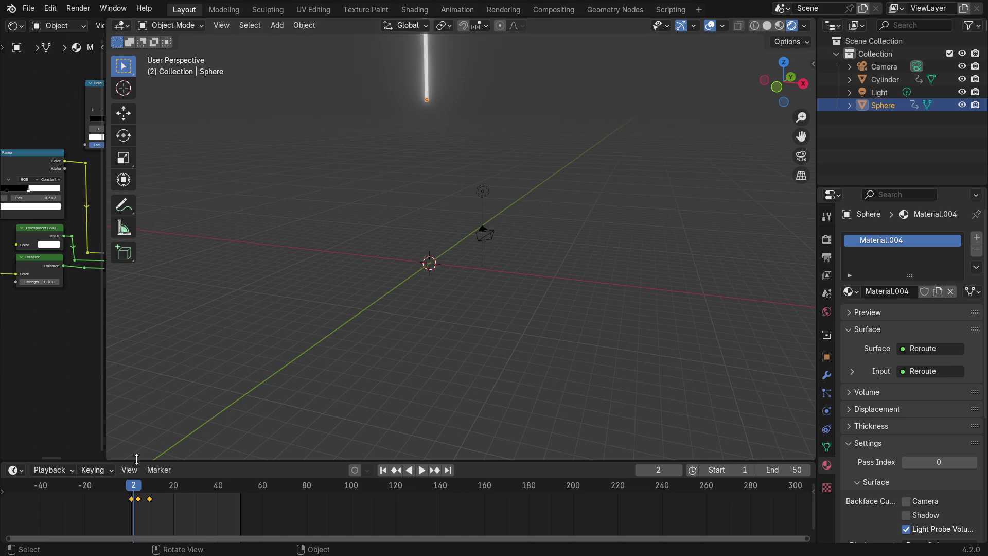